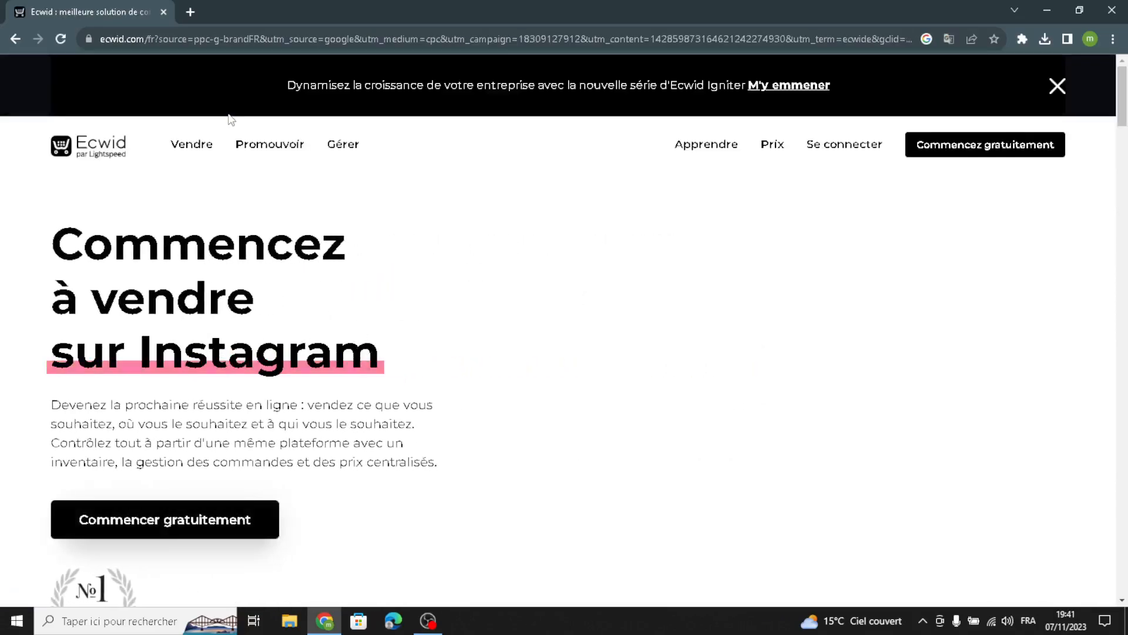
Step: Translate the French Ecwid homepage into English and dismiss the Google Translate bubble
right_click(503, 235)
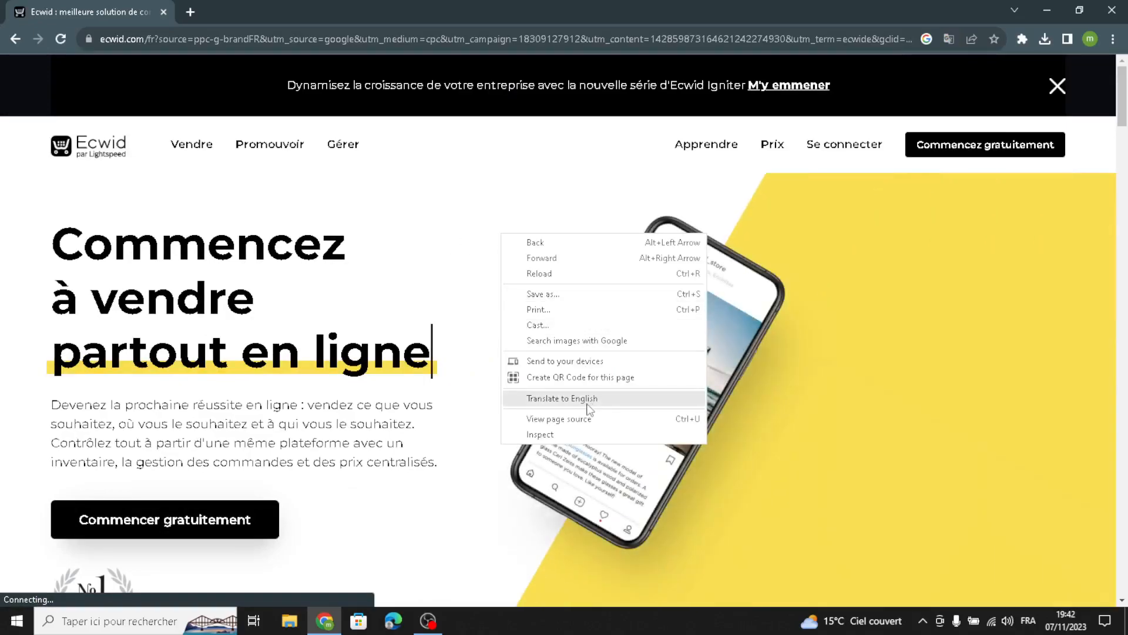
left_click(594, 396)
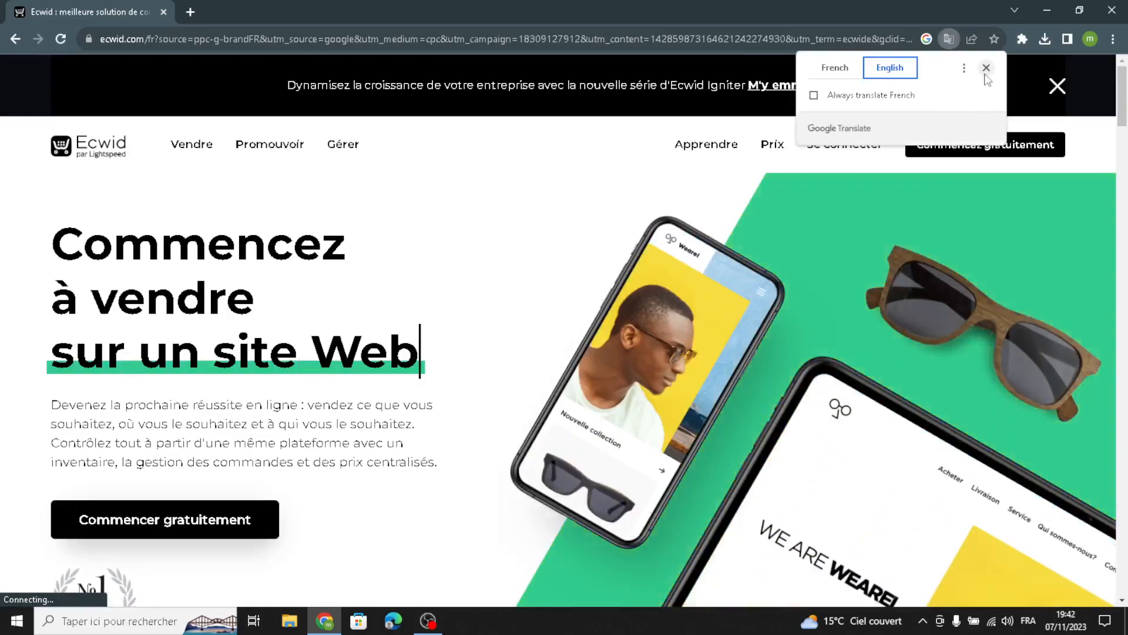
left_click(986, 69)
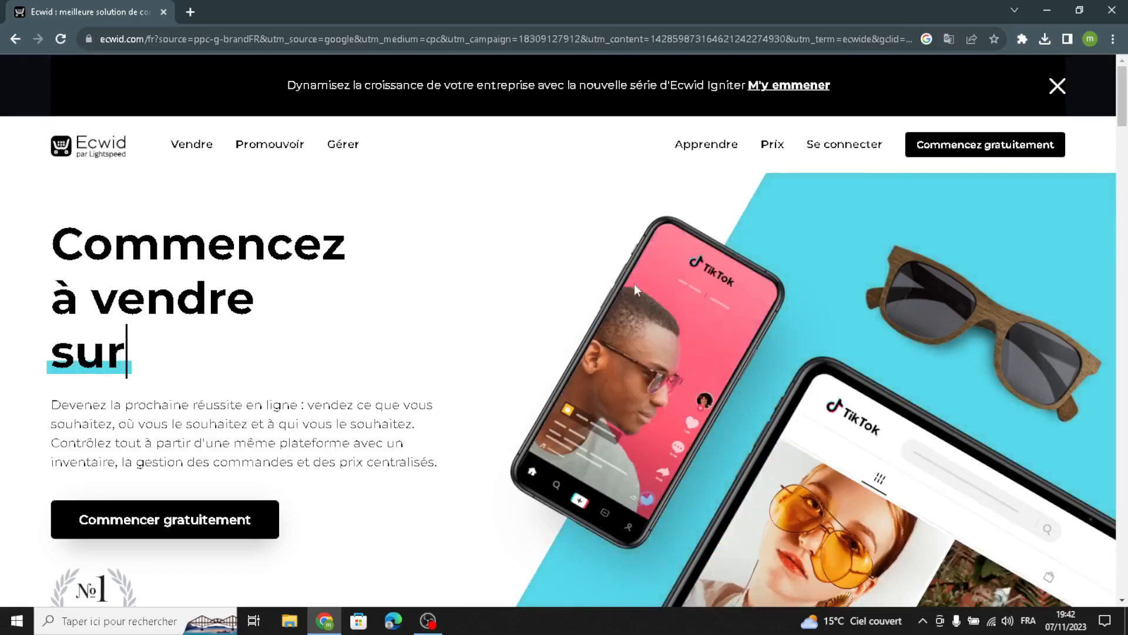
right_click(546, 266)
left_click(593, 428)
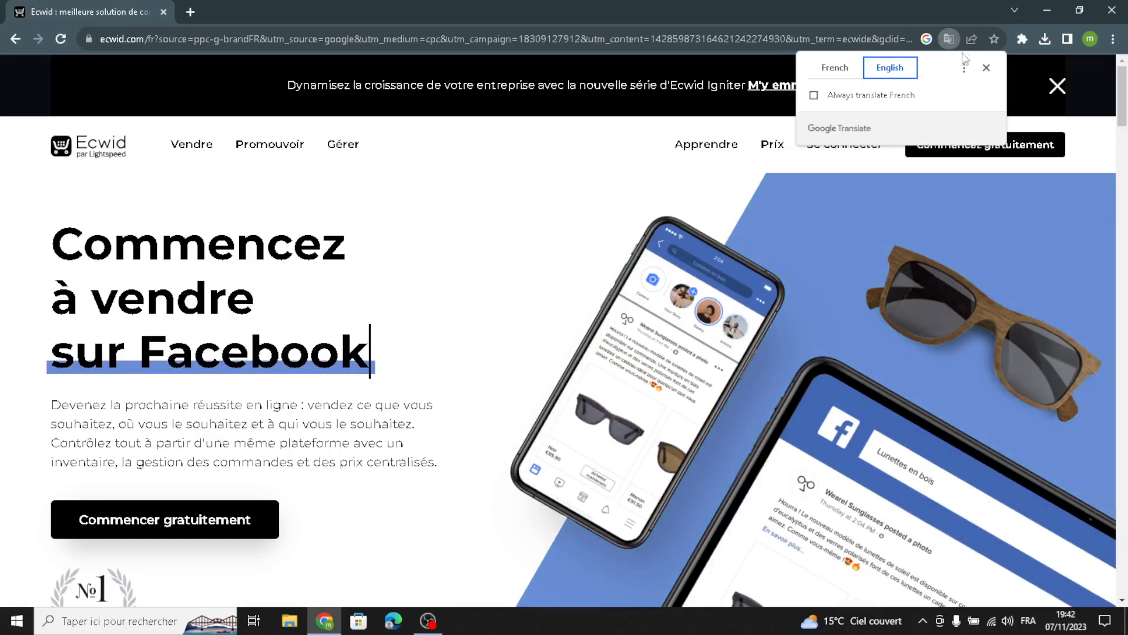
left_click(986, 67)
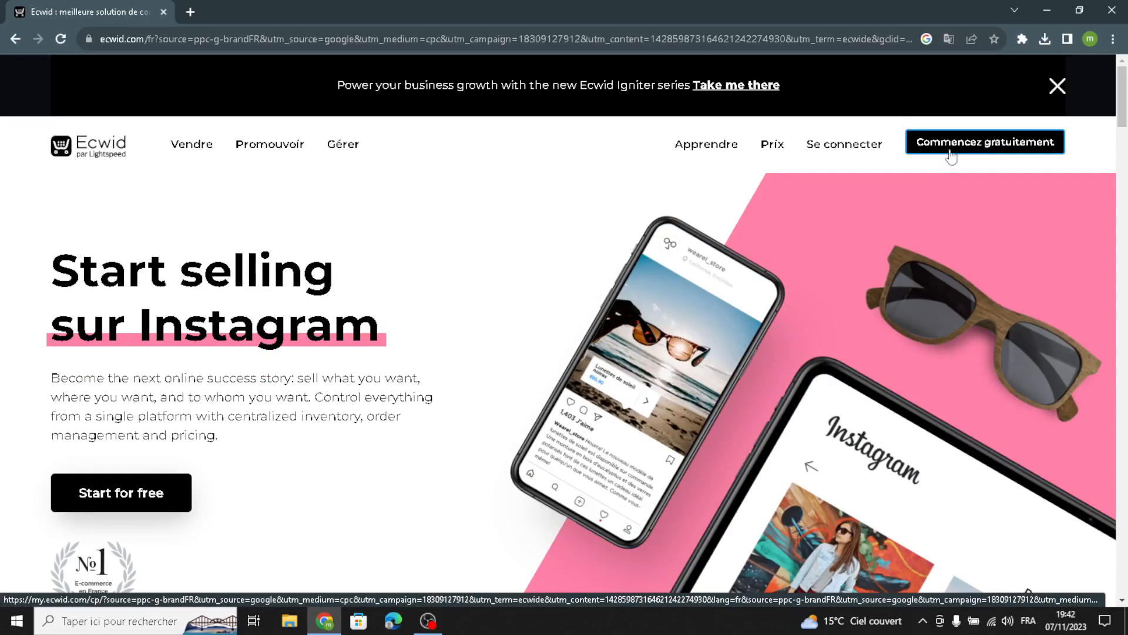
Step: Start a free Ecwid store and choose 'Set up your website and storefront' on the dashboard
left_click(967, 152)
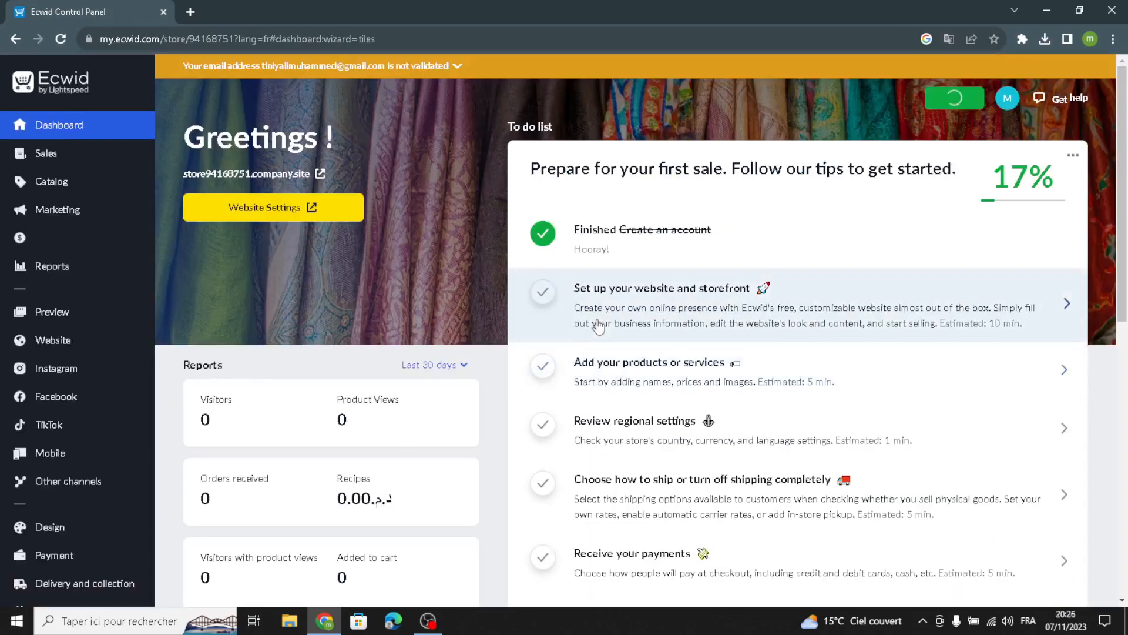
left_click(624, 309)
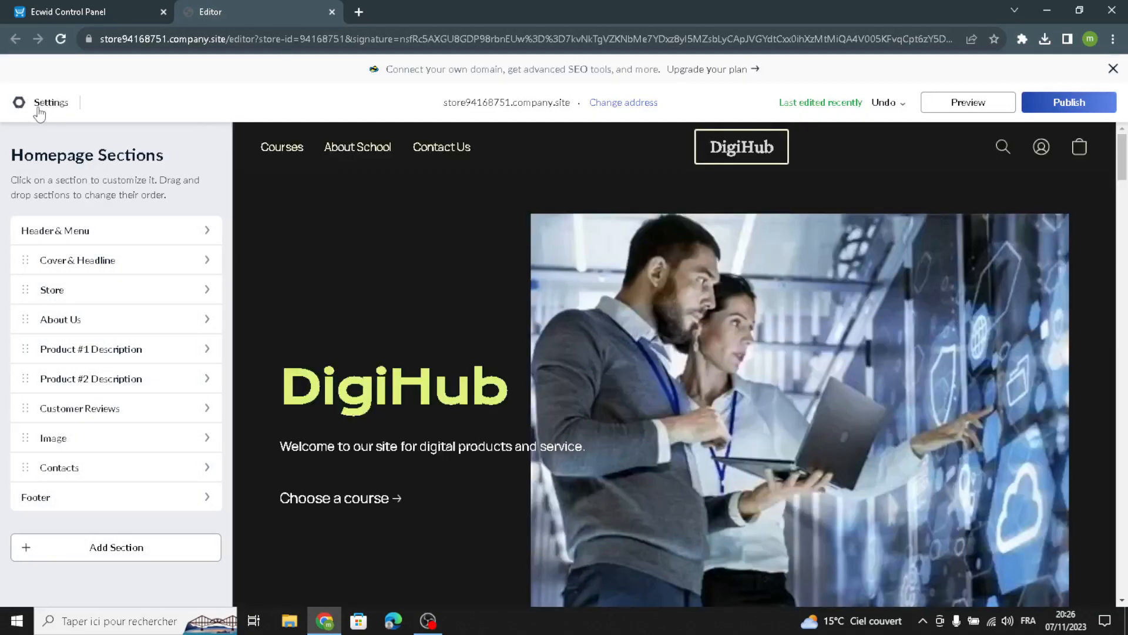
Step: In website settings, apply the Spotlight School template from the Services templates category
left_click(39, 111)
left_click(285, 236)
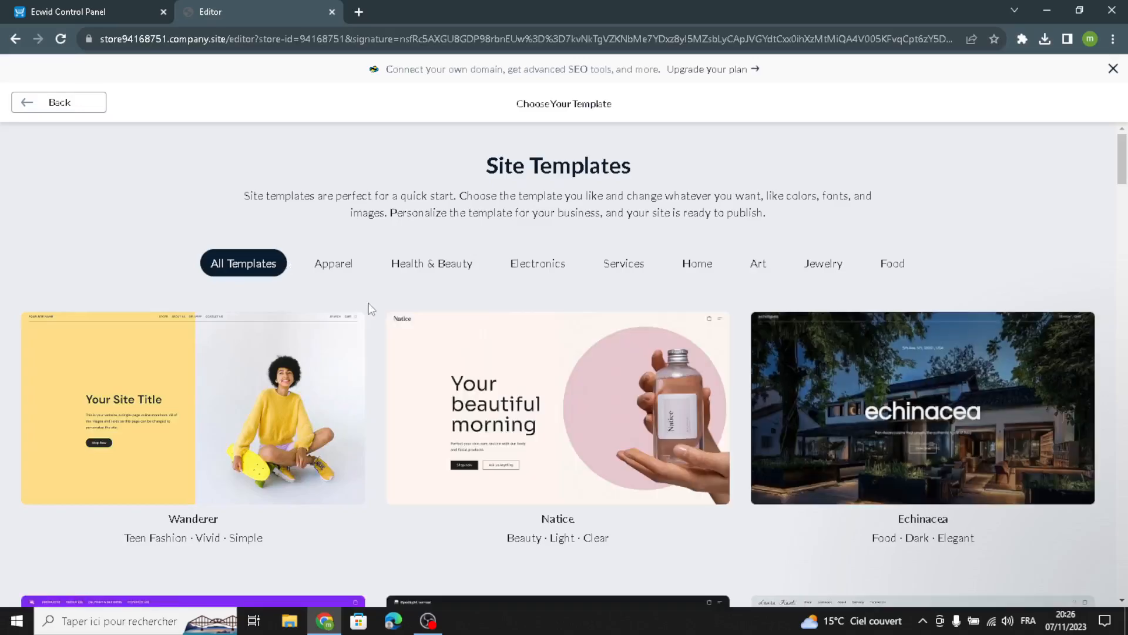
scroll(412, 317, "down", 3)
scroll(436, 329, "up", 3)
left_click(615, 268)
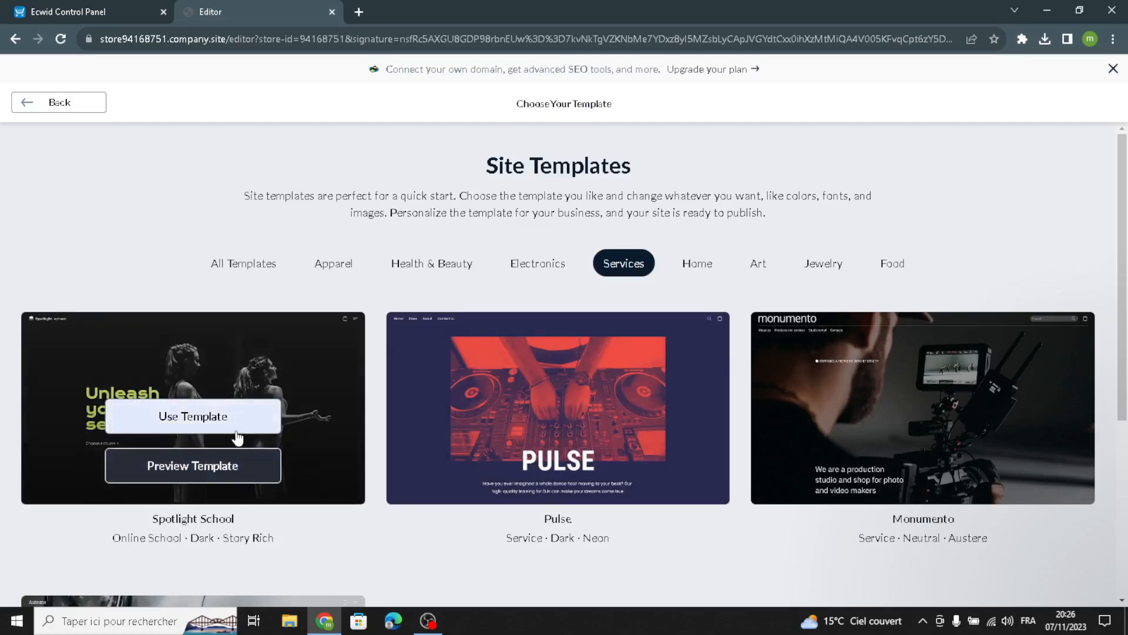
scroll(743, 447, "down", 5)
scroll(743, 452, "up", 5)
scroll(412, 411, "down", 1)
scroll(177, 382, "up", 1)
mouse_move(296, 482)
left_click(171, 416)
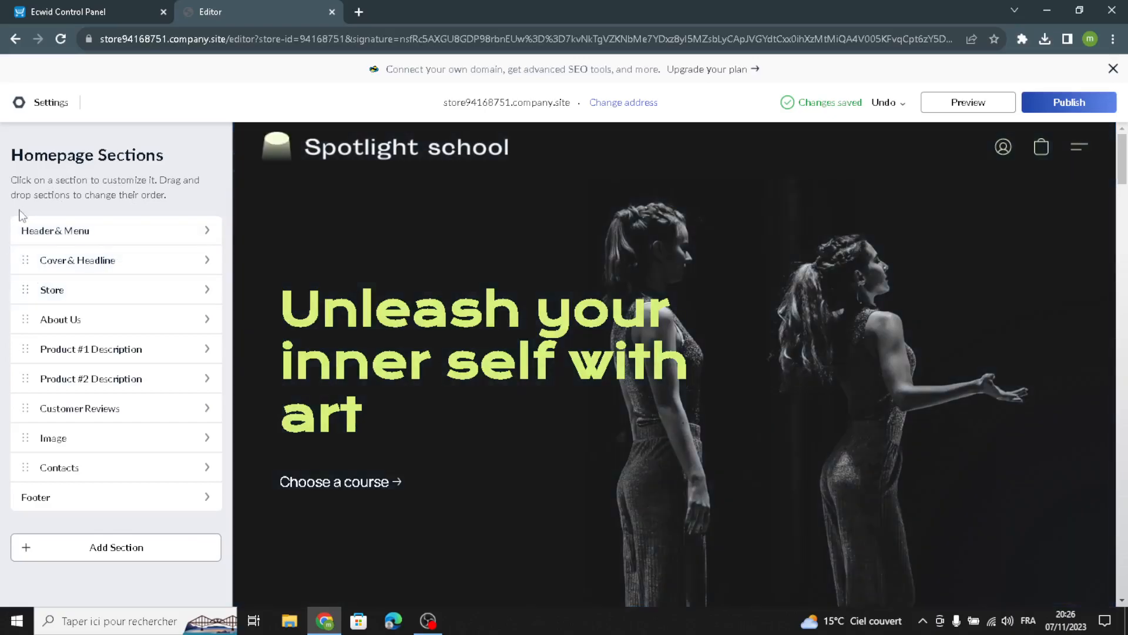
Step: Change the site logo type to Text and replace 'Spotlight School' with 'Learnify'
left_click(41, 232)
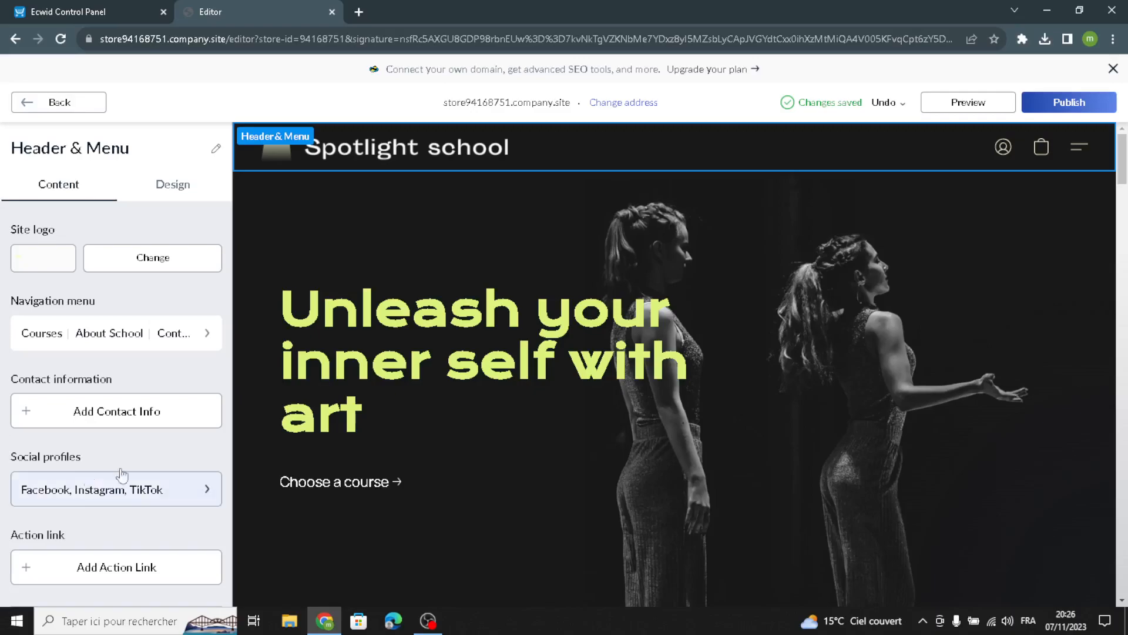
left_click(43, 268)
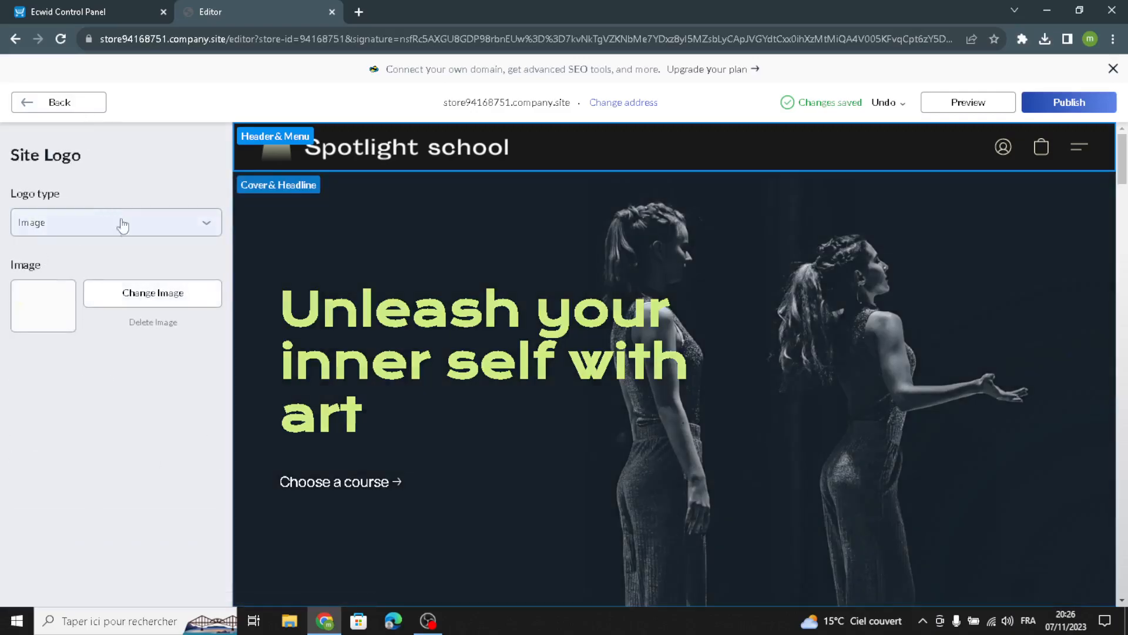
left_click(91, 223)
left_click(64, 258)
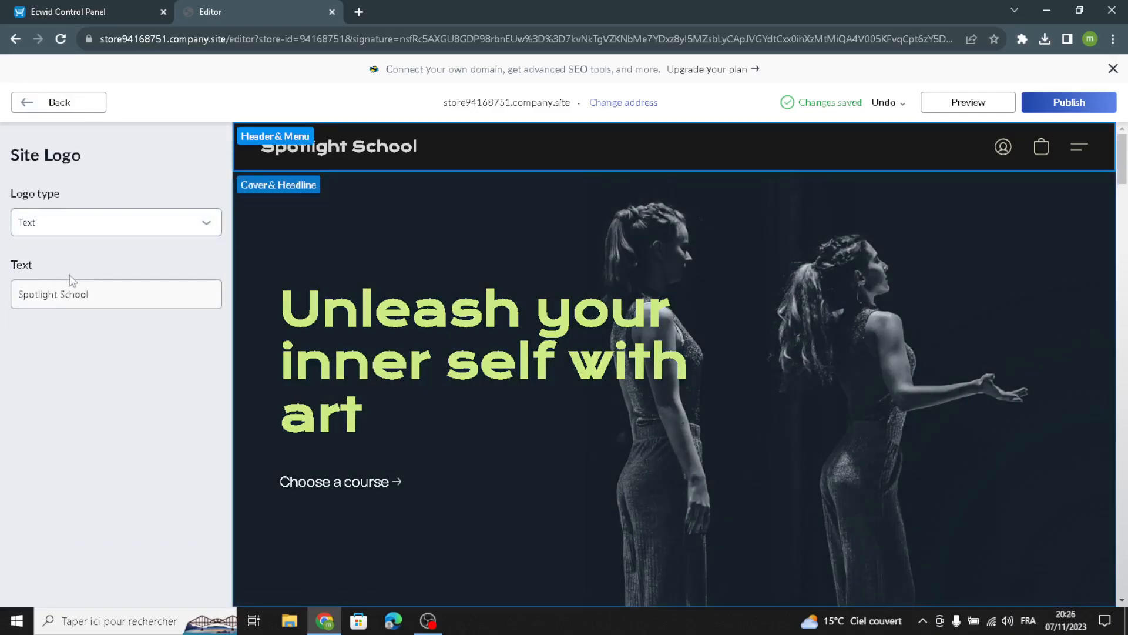
left_click_drag(97, 290, 3, 310)
type("Learnify")
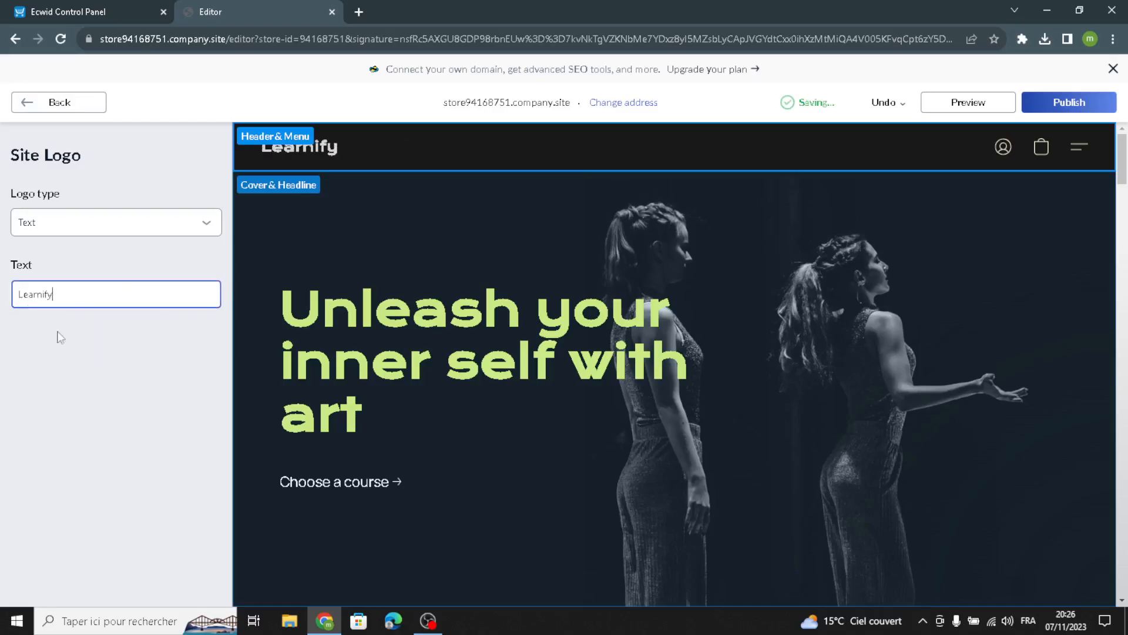
left_click_drag(56, 294, 5, 306)
left_click(26, 102)
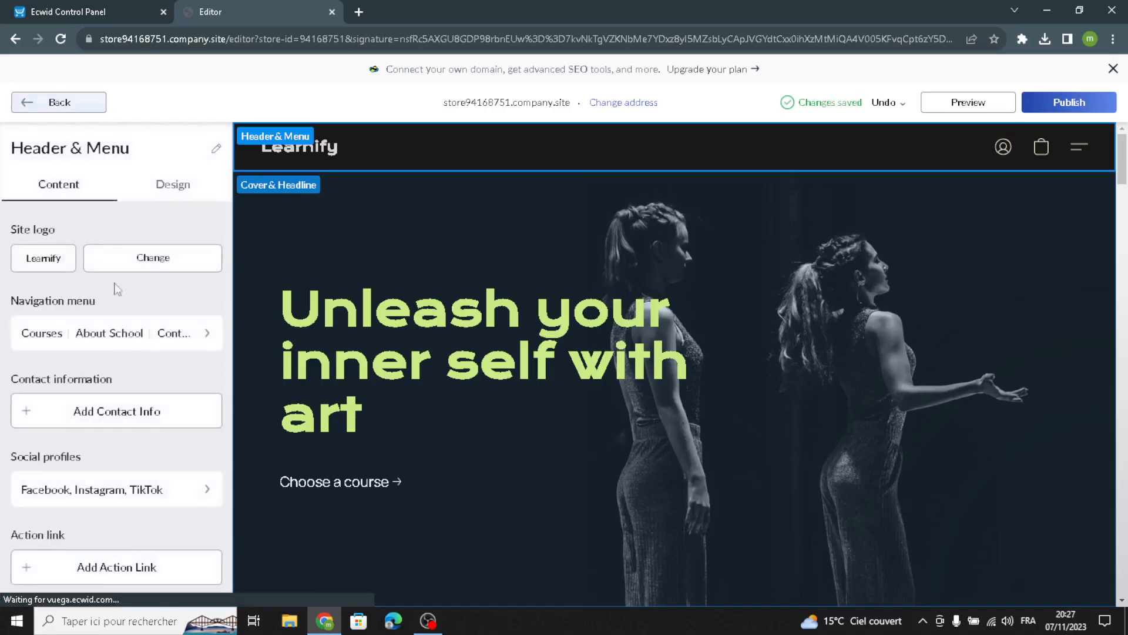
Step: Review the header's navigation menu, contact information and social profile links
left_click(152, 332)
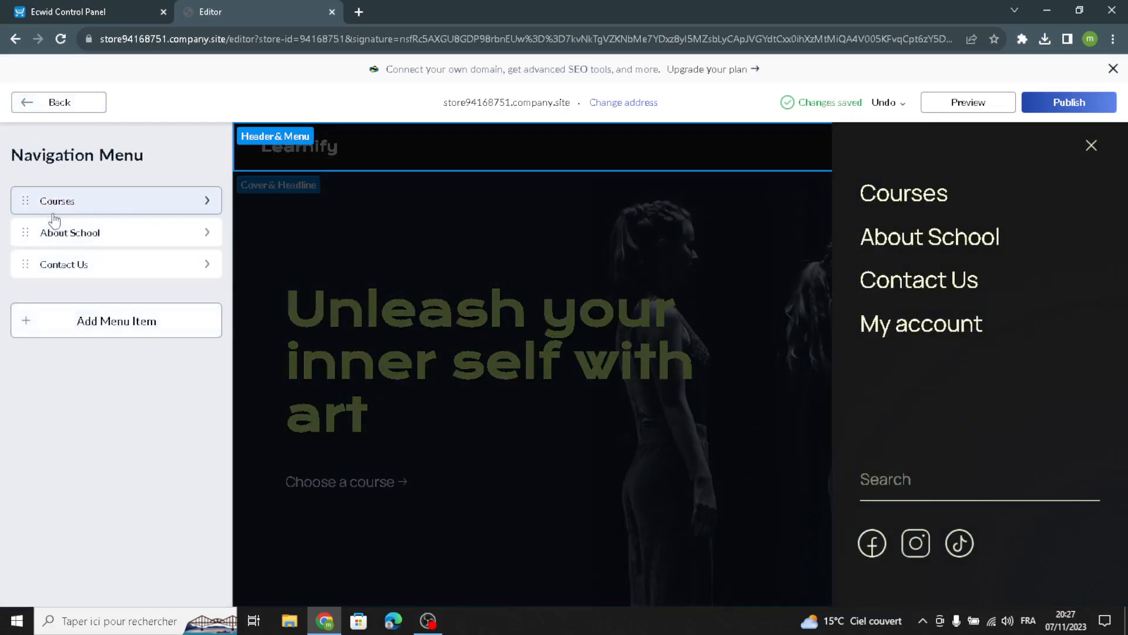
left_click(62, 96)
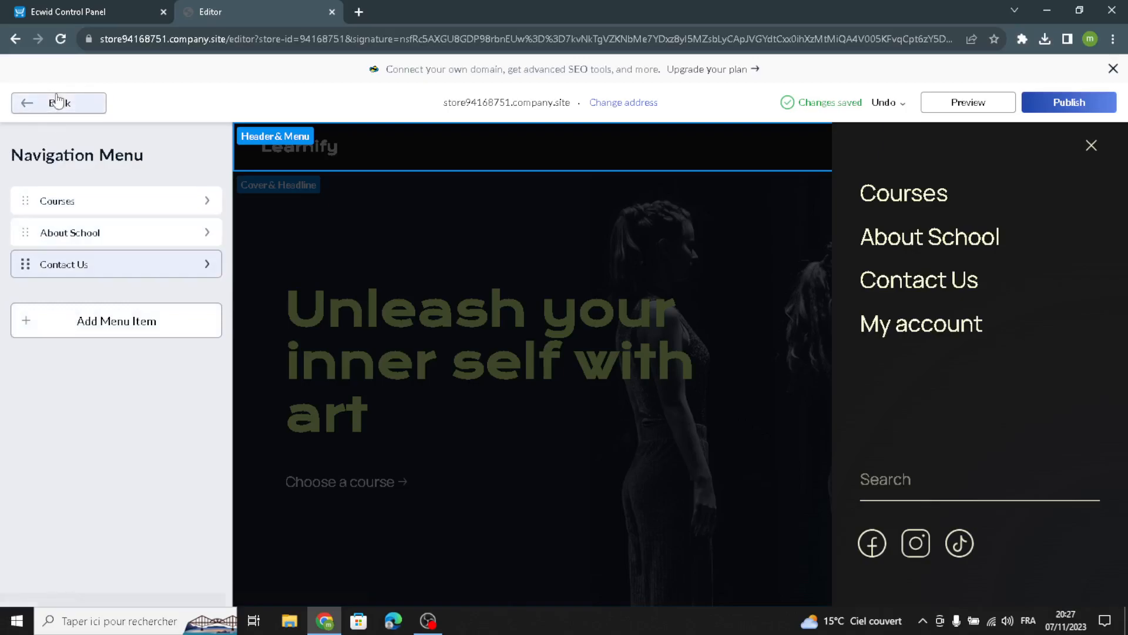
scroll(57, 470, "down", 1)
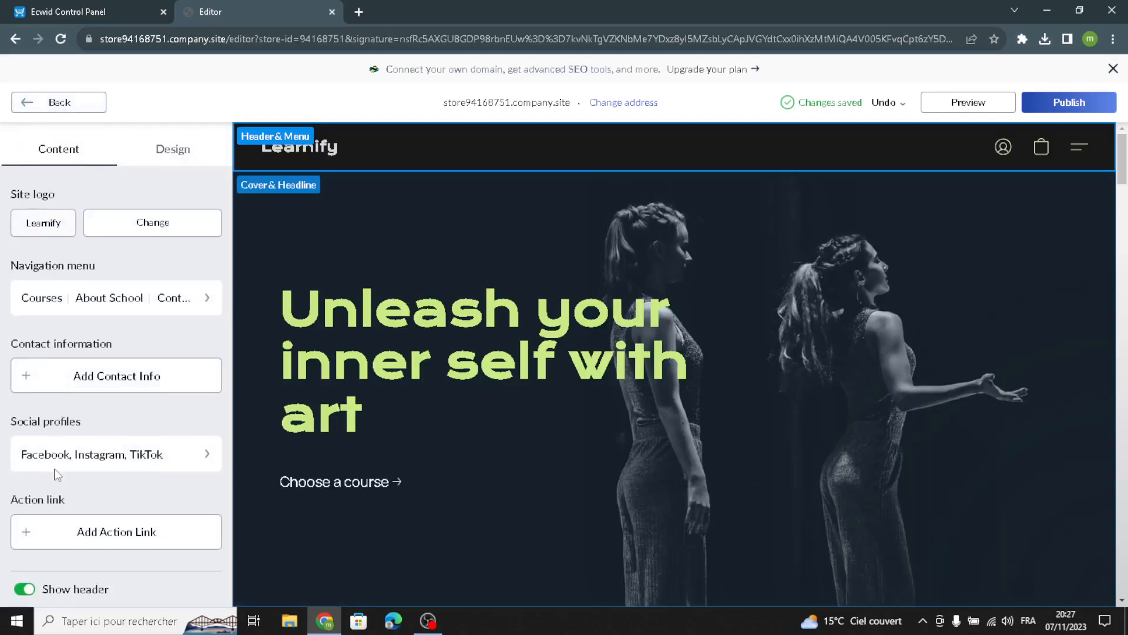
left_click(76, 375)
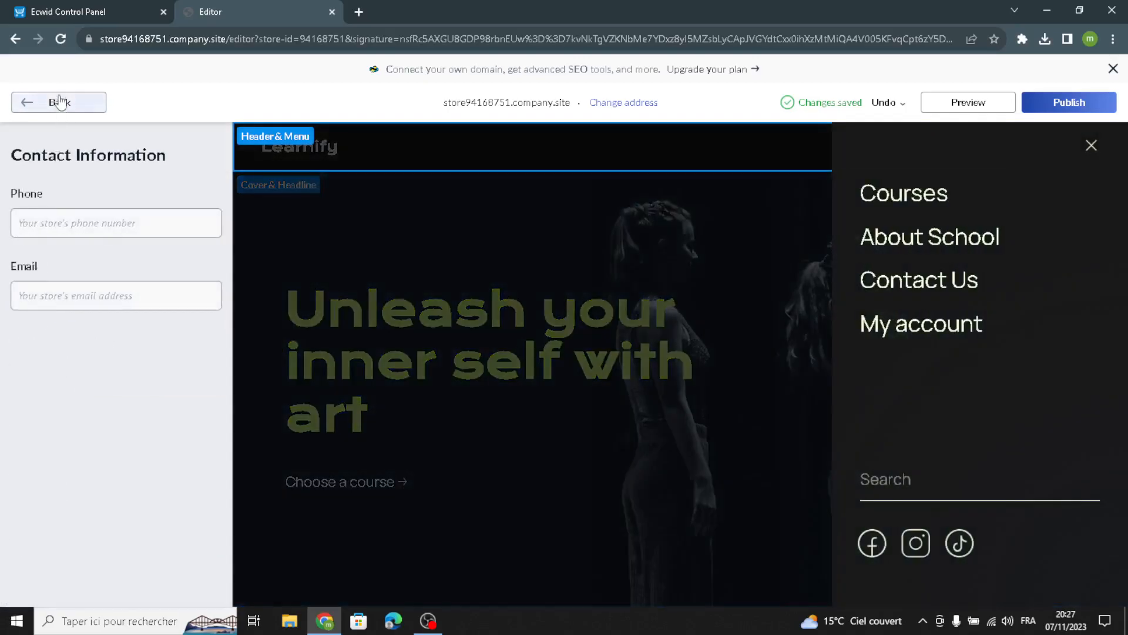
left_click(53, 104)
left_click(103, 491)
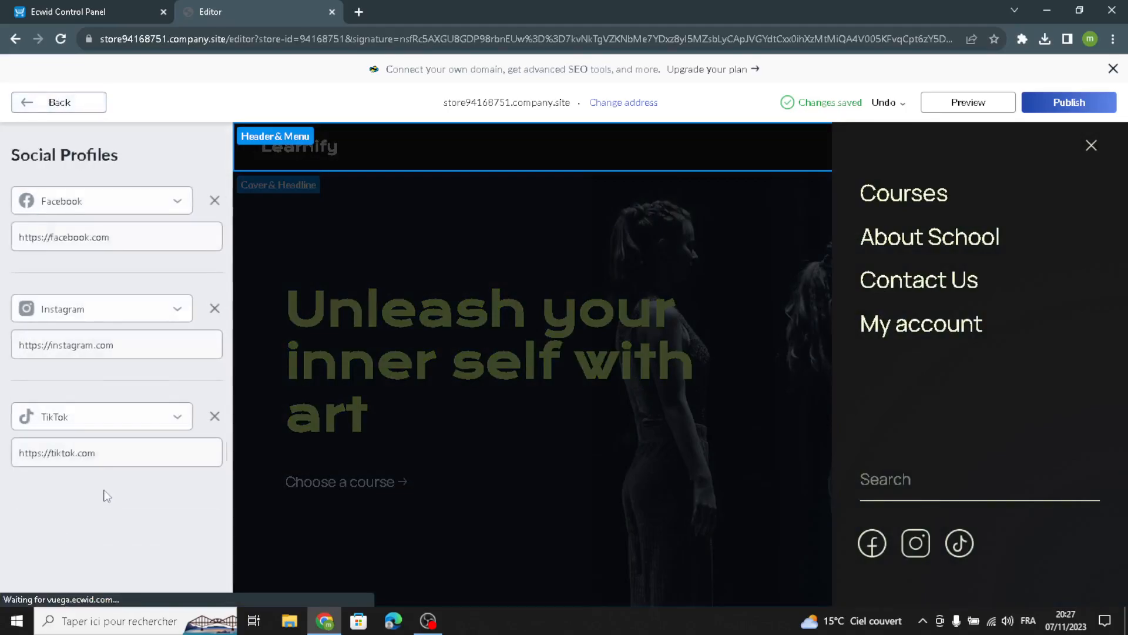
left_click(54, 102)
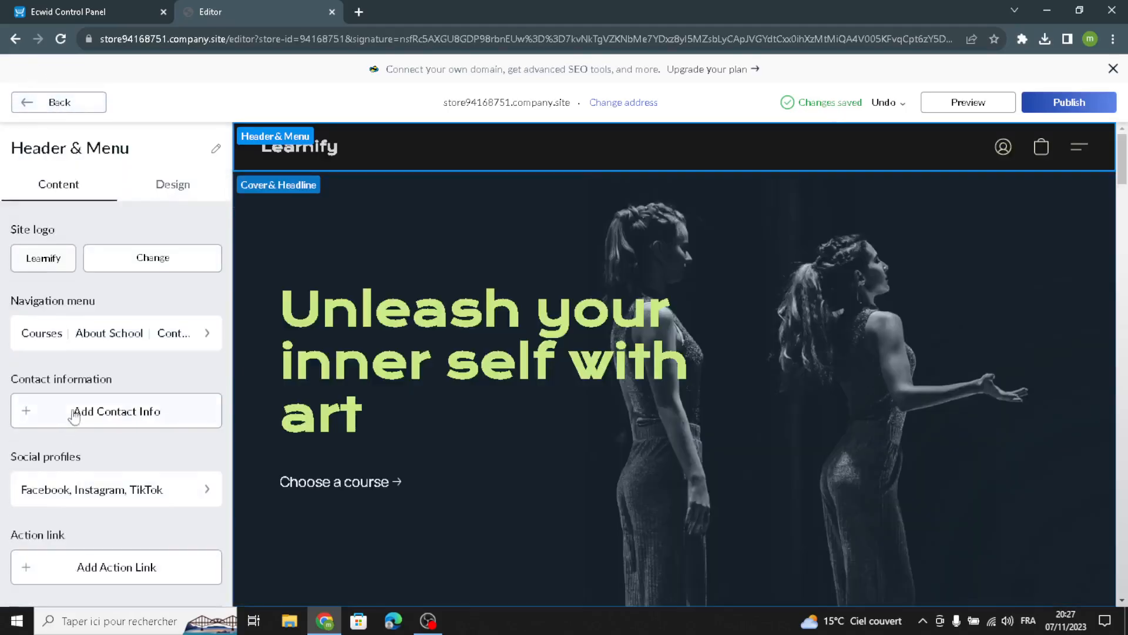
left_click(156, 194)
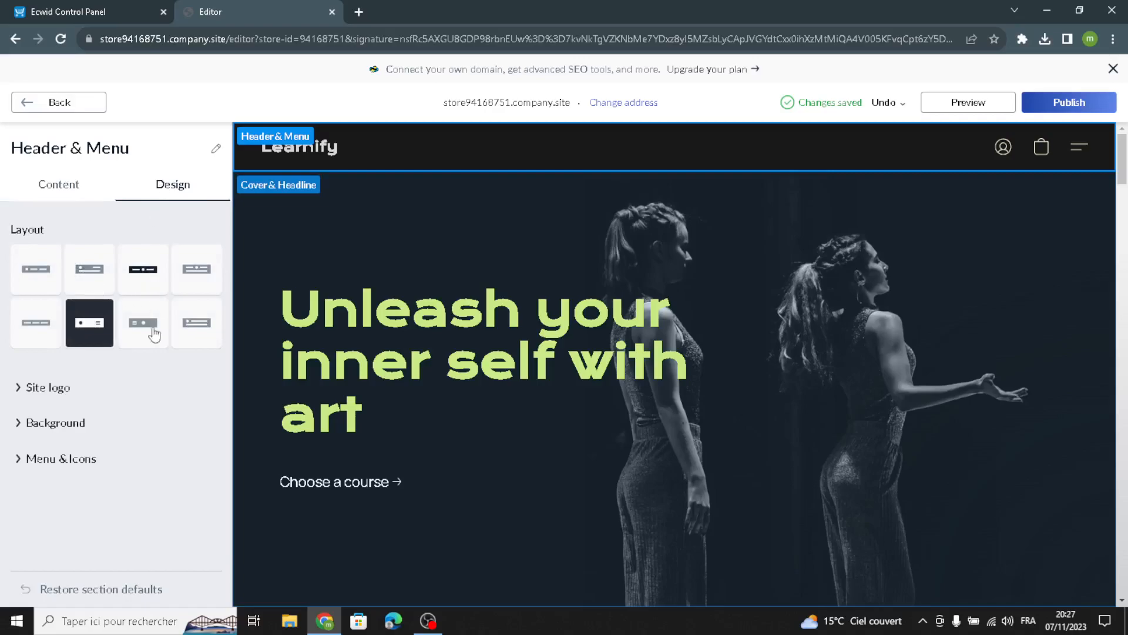
Step: Use the centred-logo header layout and set the logo font to Alice, size 26
left_click(143, 268)
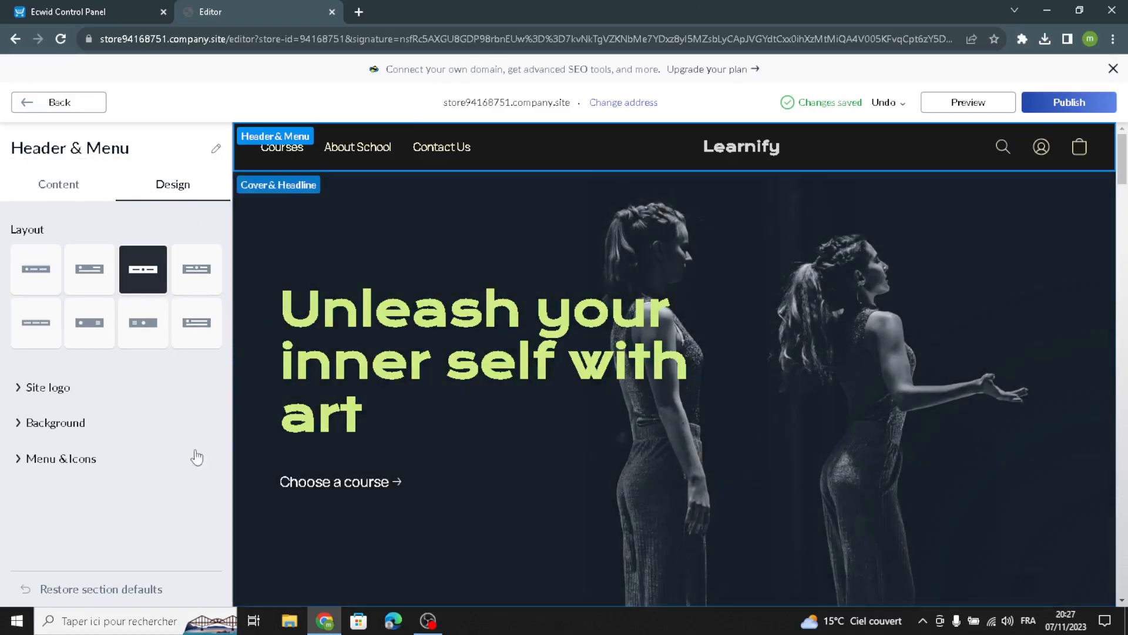
left_click(46, 389)
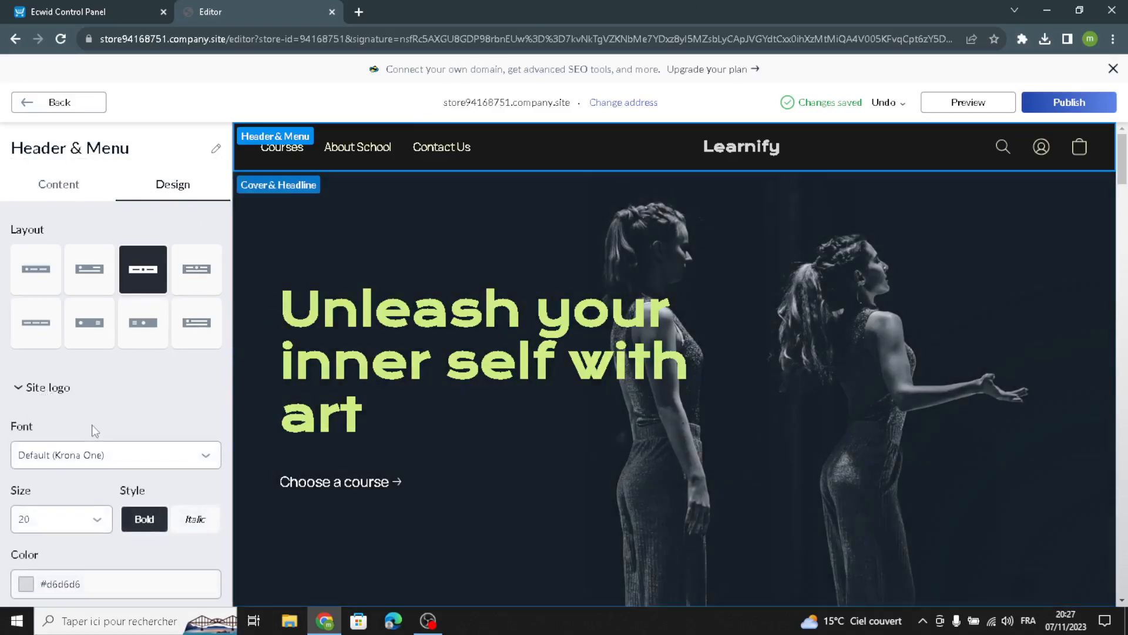
left_click(96, 454)
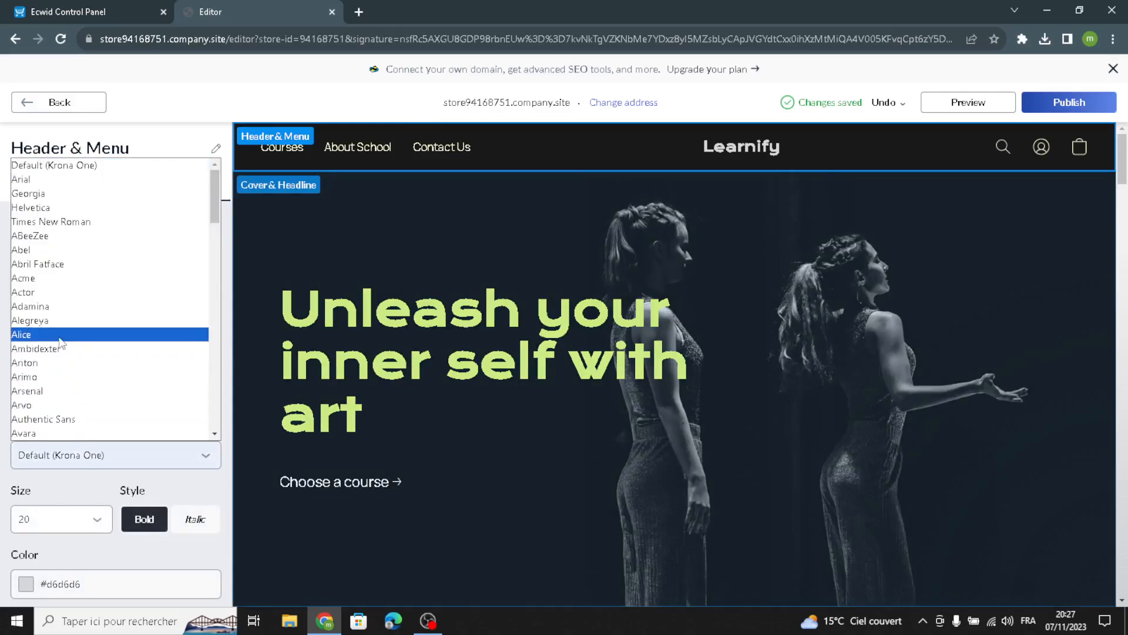
left_click(53, 335)
left_click(71, 518)
left_click(67, 468)
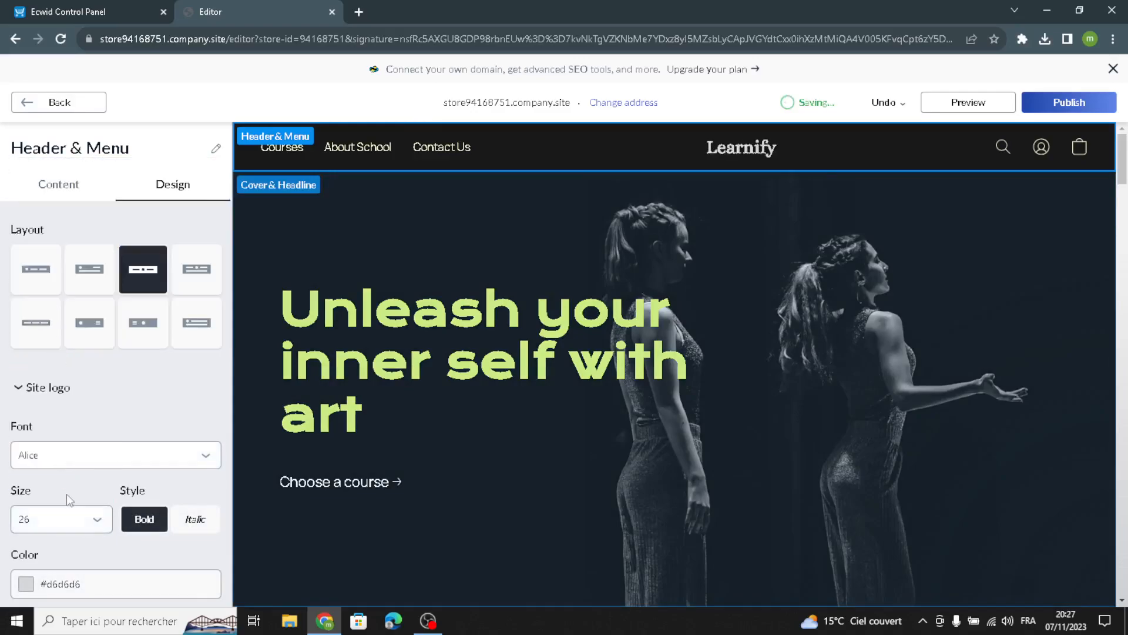
Step: Add a frame outline around the Learnify logo, leaving its colour unchanged
scroll(29, 520, "down", 1)
left_click(26, 513)
left_click(2, 456)
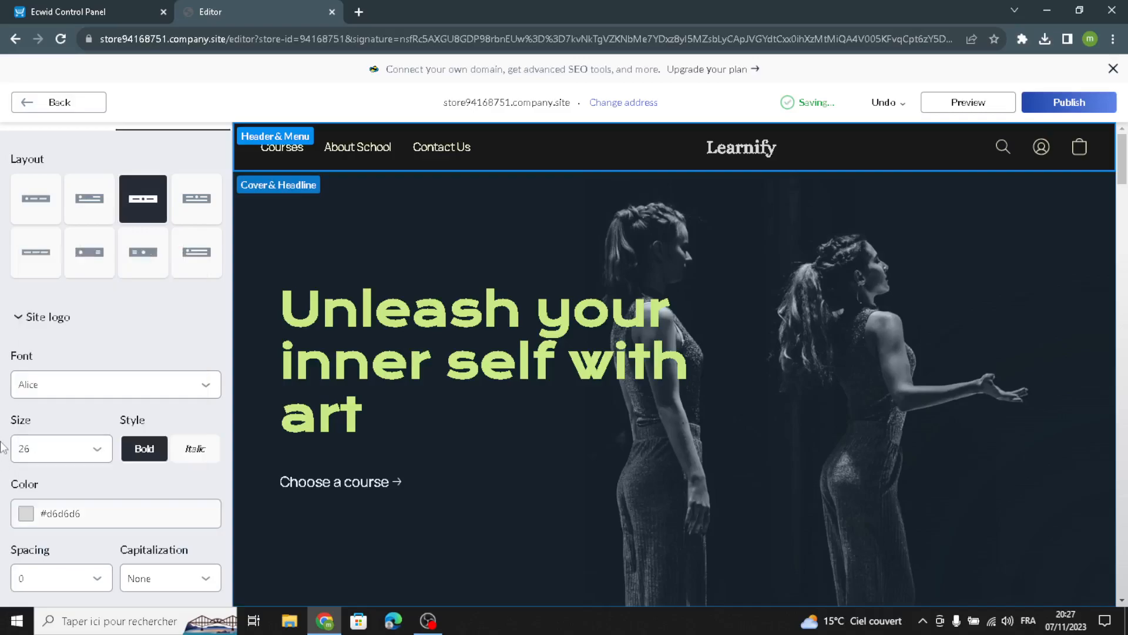
scroll(112, 486, "down", 4)
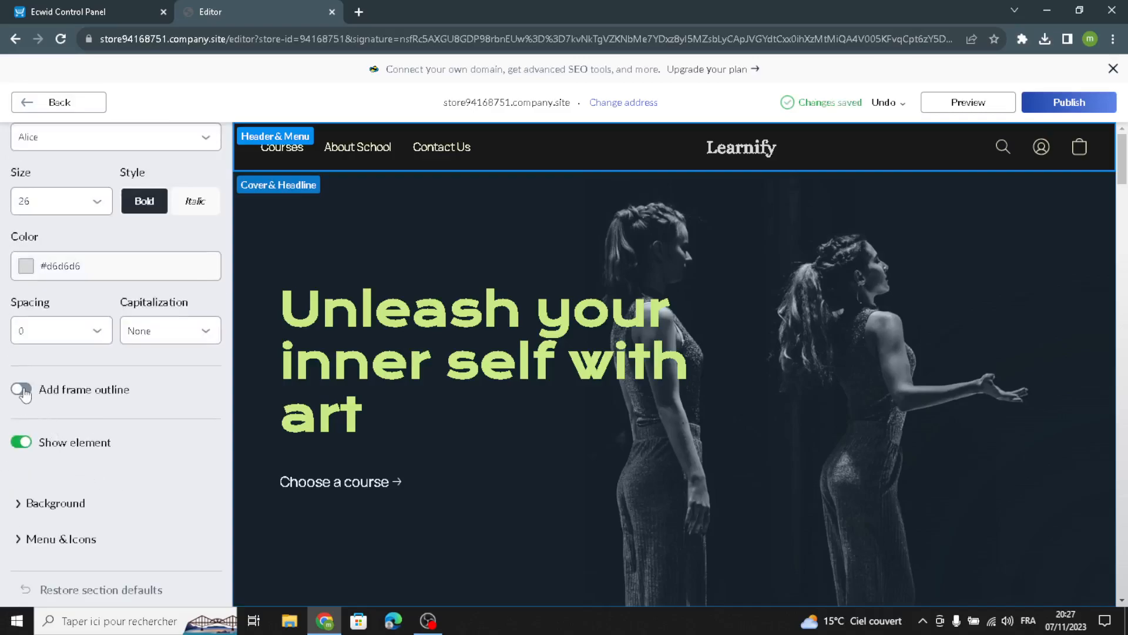
left_click(21, 389)
scroll(3, 218, "up", 6)
left_click(70, 101)
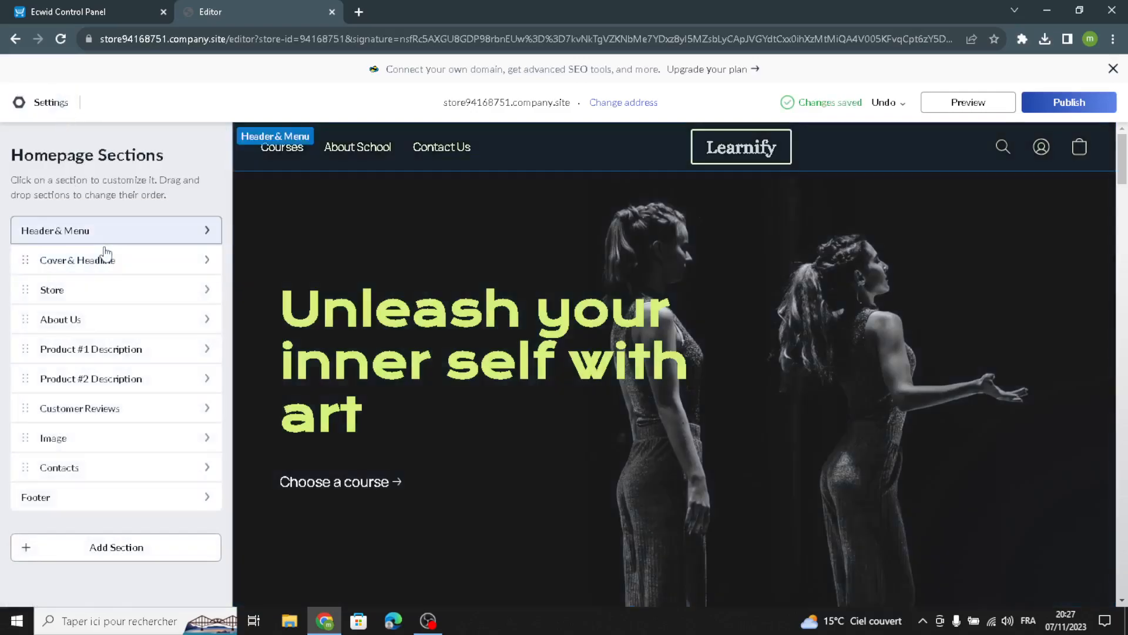
Step: In Cover & Headline content, enter the description 'Welcome to our site for educational and learning tools business.'
left_click(106, 256)
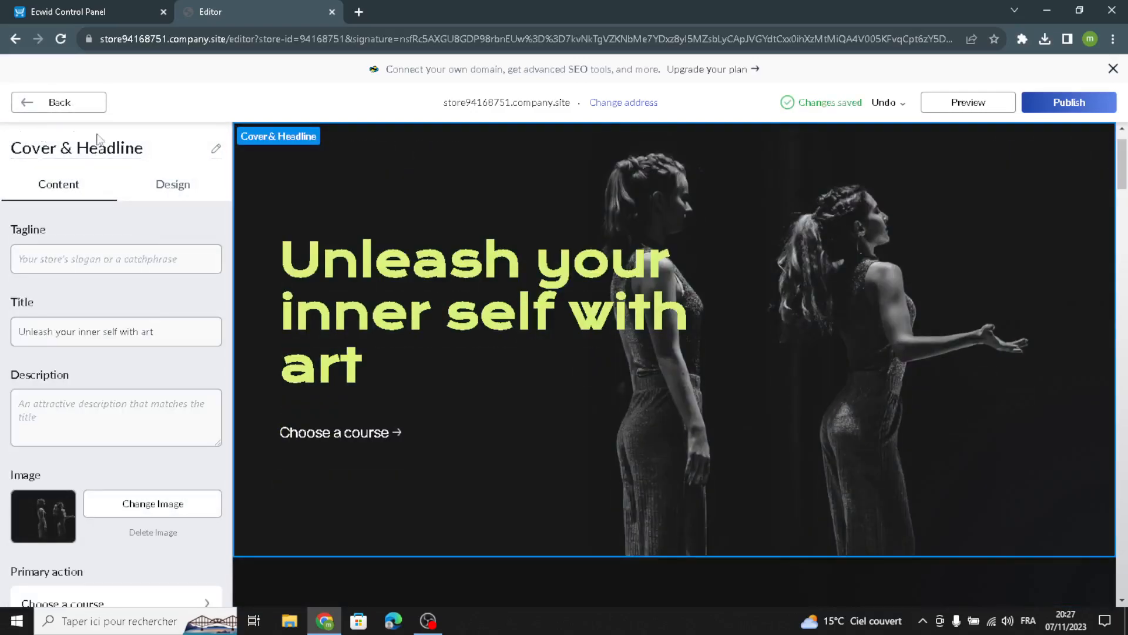
left_click(79, 253)
left_click_drag(200, 343, 3, 336)
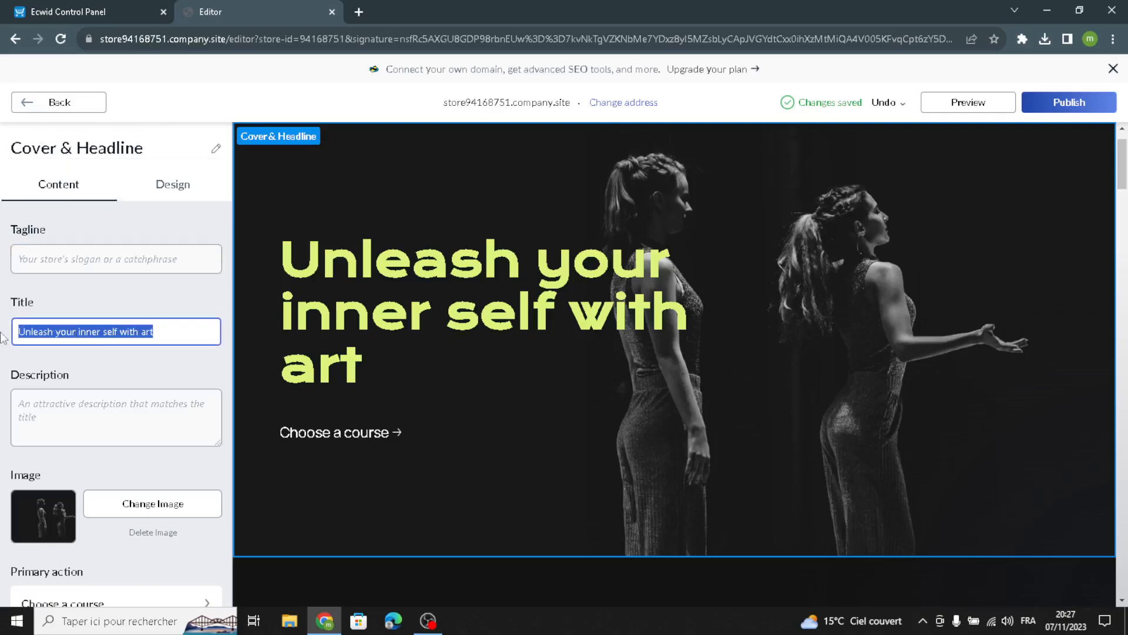
left_click(27, 436)
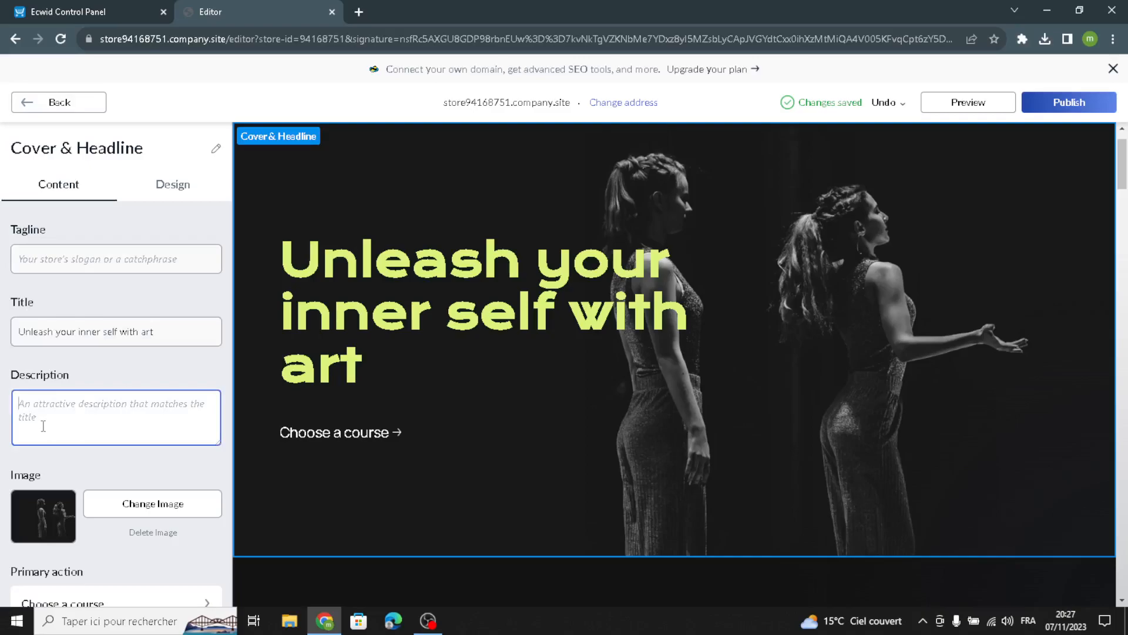
type("Welcome to our site for educational")
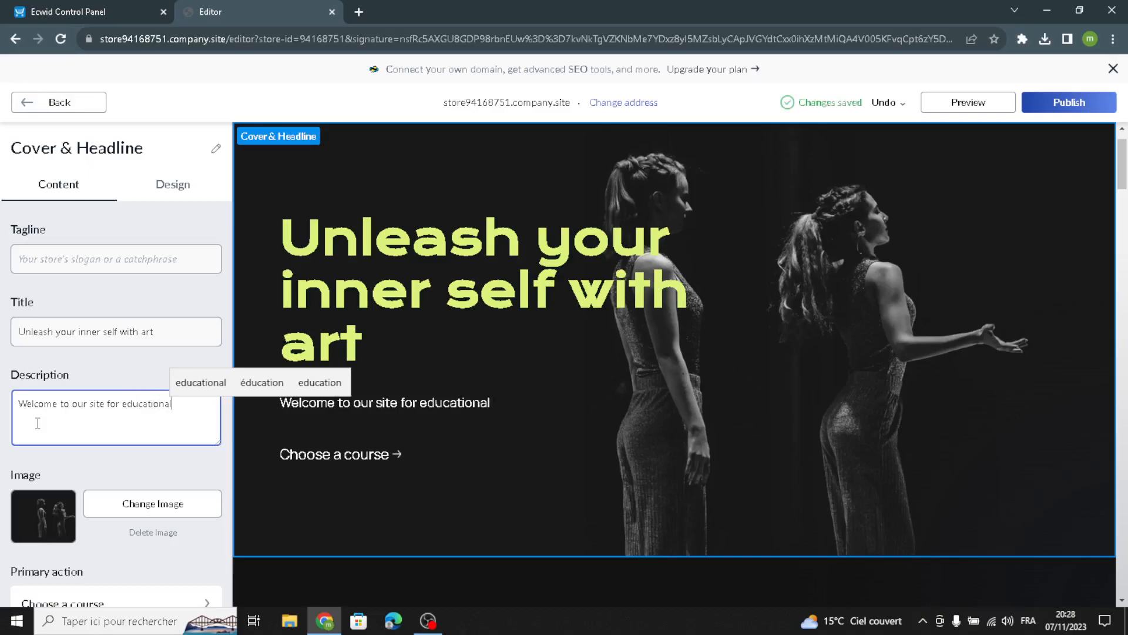
type(" and lea")
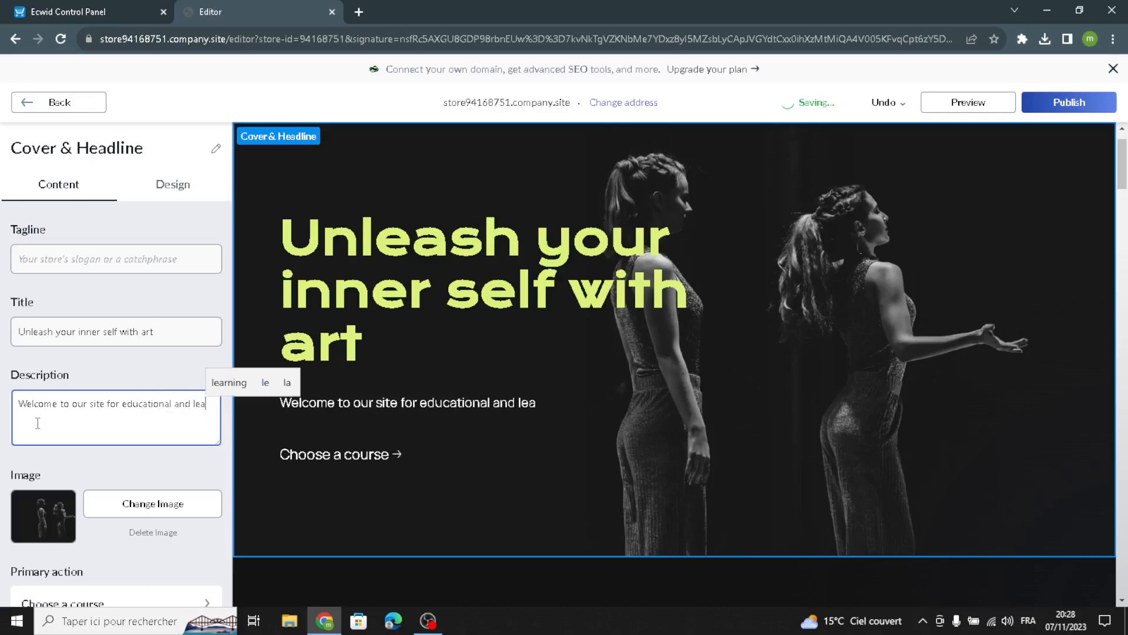
type("rning tools busin ess")
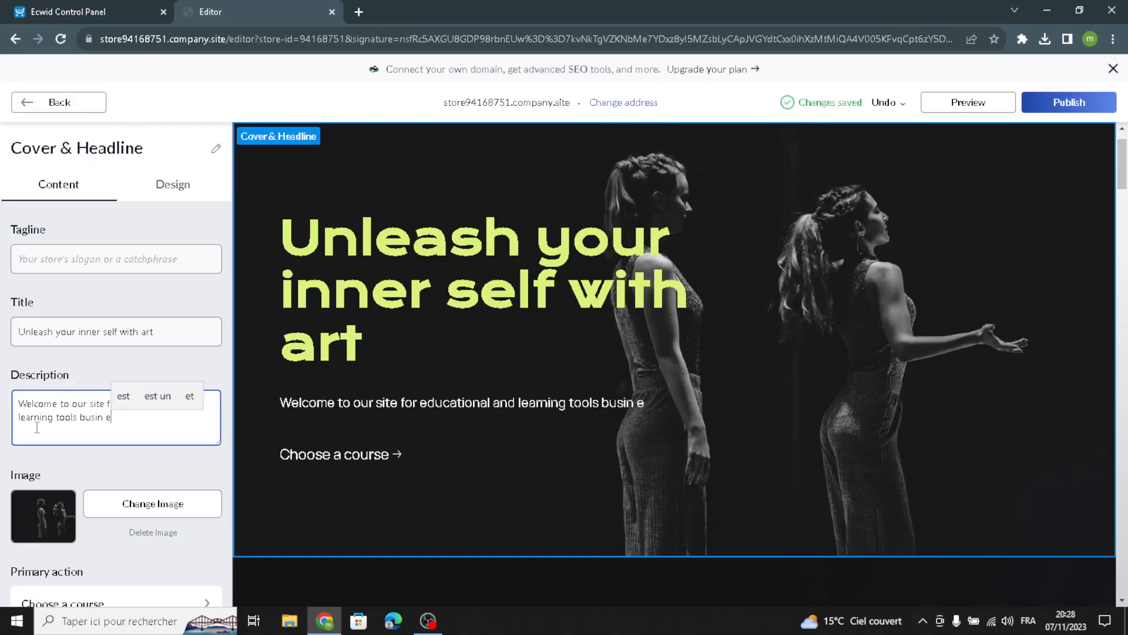
key("BackSpace")
key("BackSpace")
key("BackSpace")
key("BackSpace")
type("ess.")
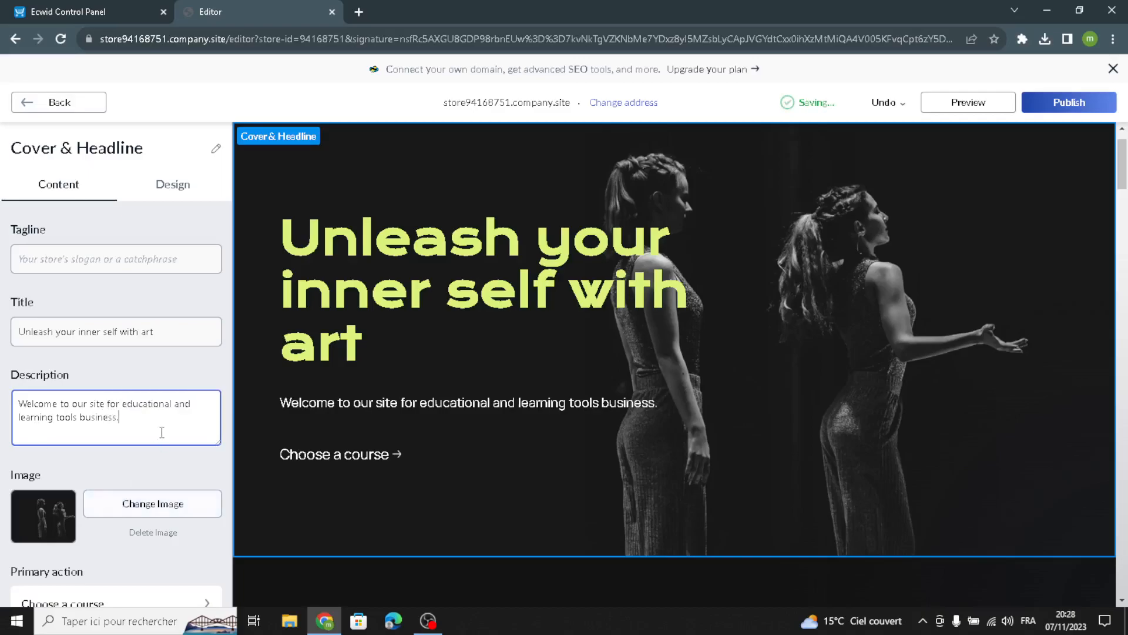
Step: Search Google Images for 'educational and learning tools' in a new tab and browse the results
left_click(359, 11)
type("ed")
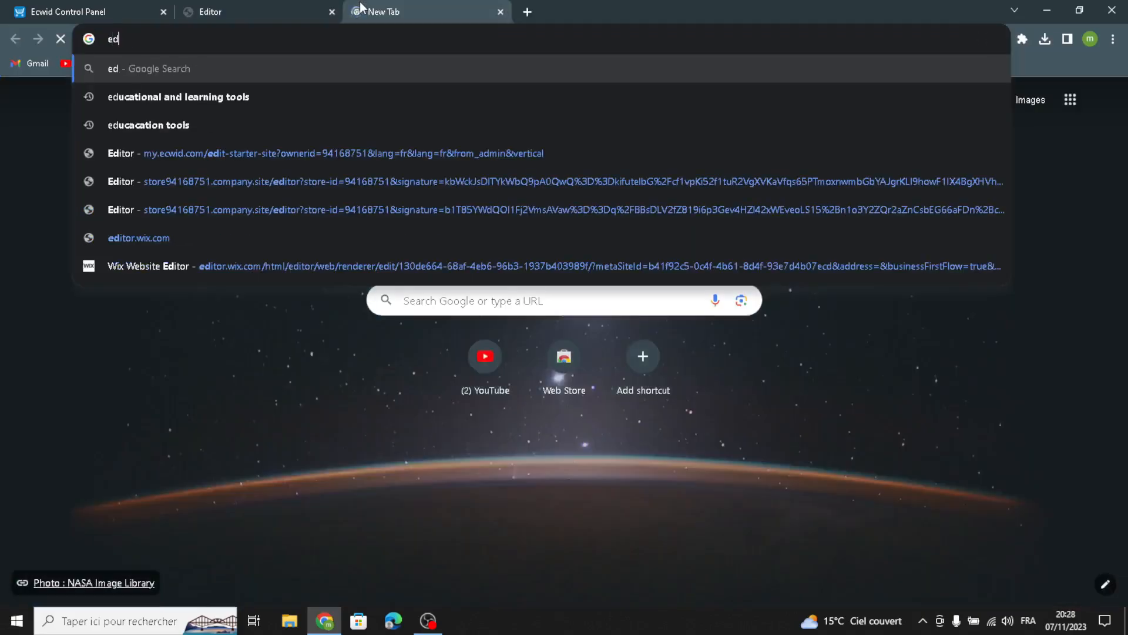
left_click(348, 101)
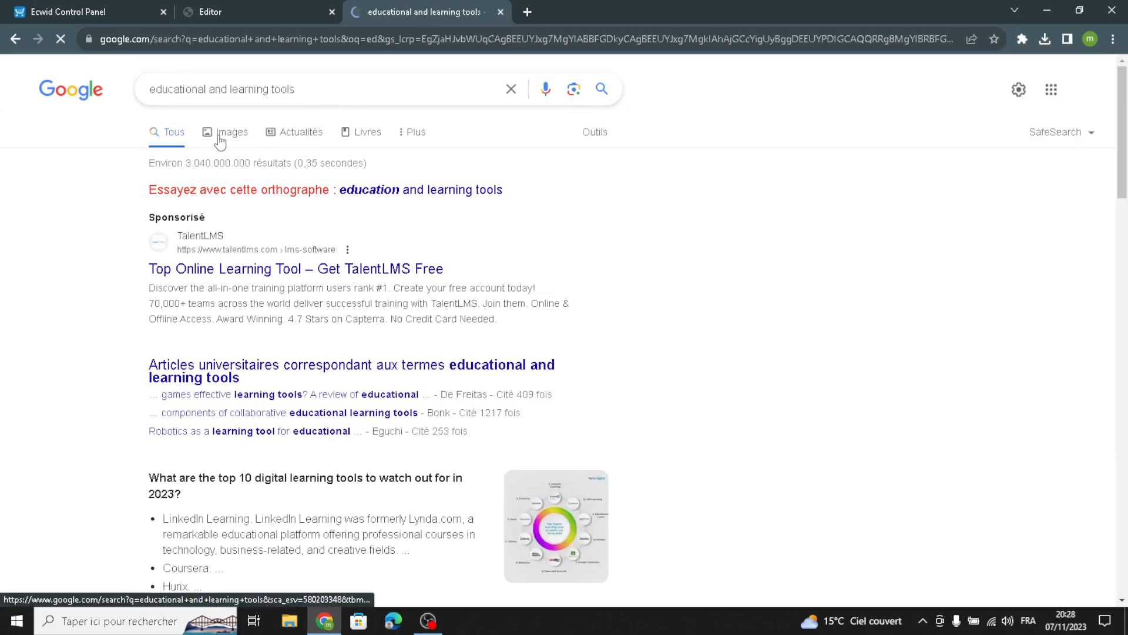
left_click(221, 140)
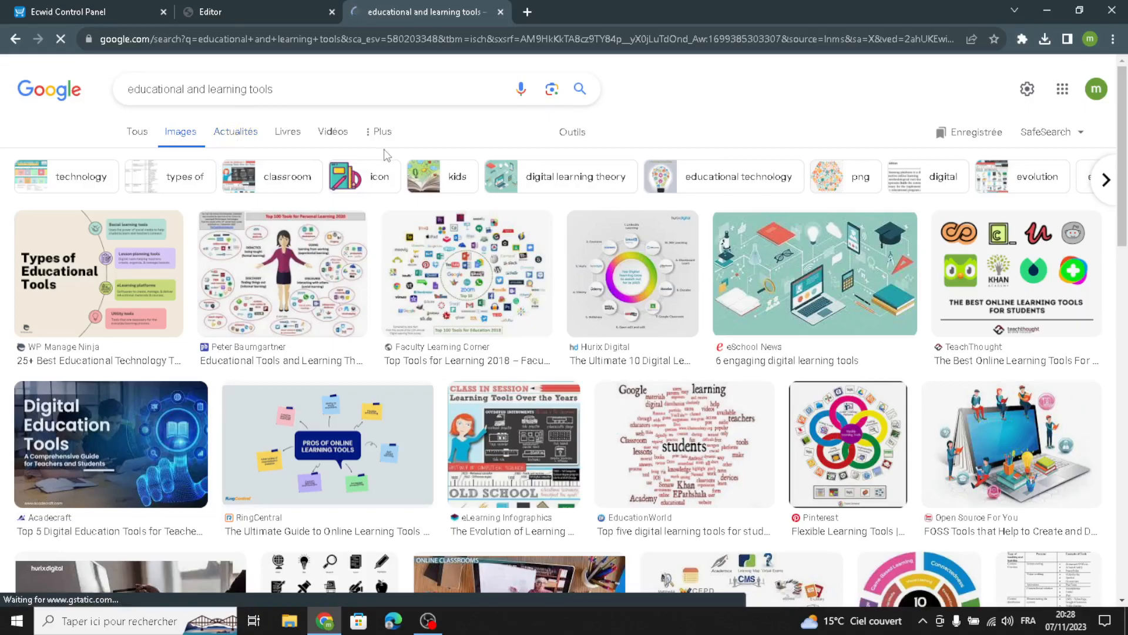
scroll(386, 155, "down", 15)
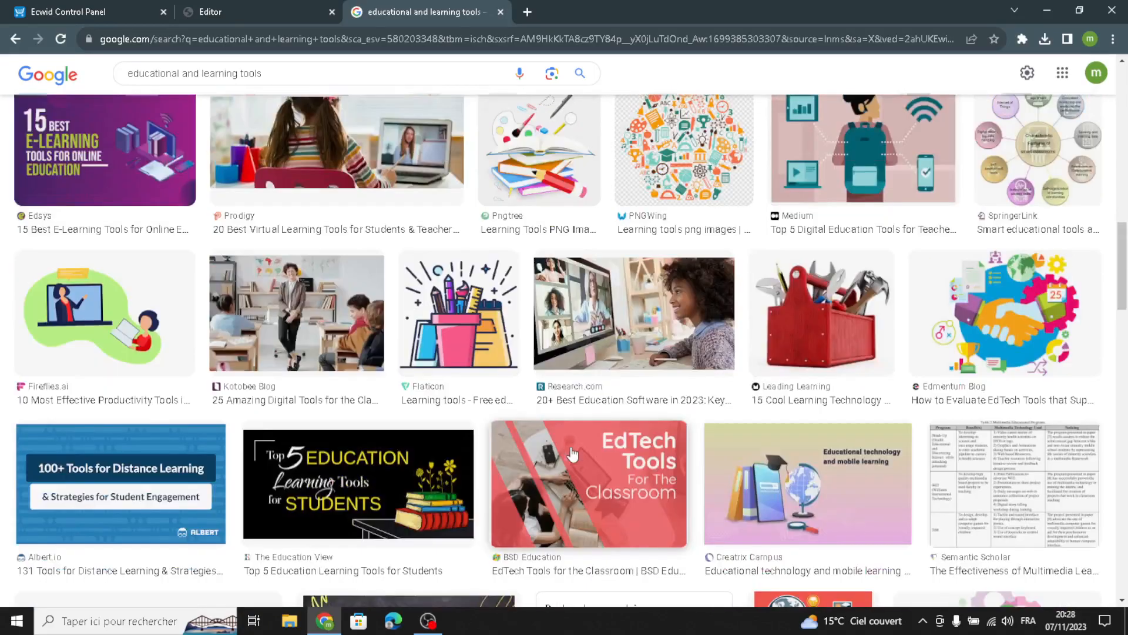
scroll(438, 338, "down", 8)
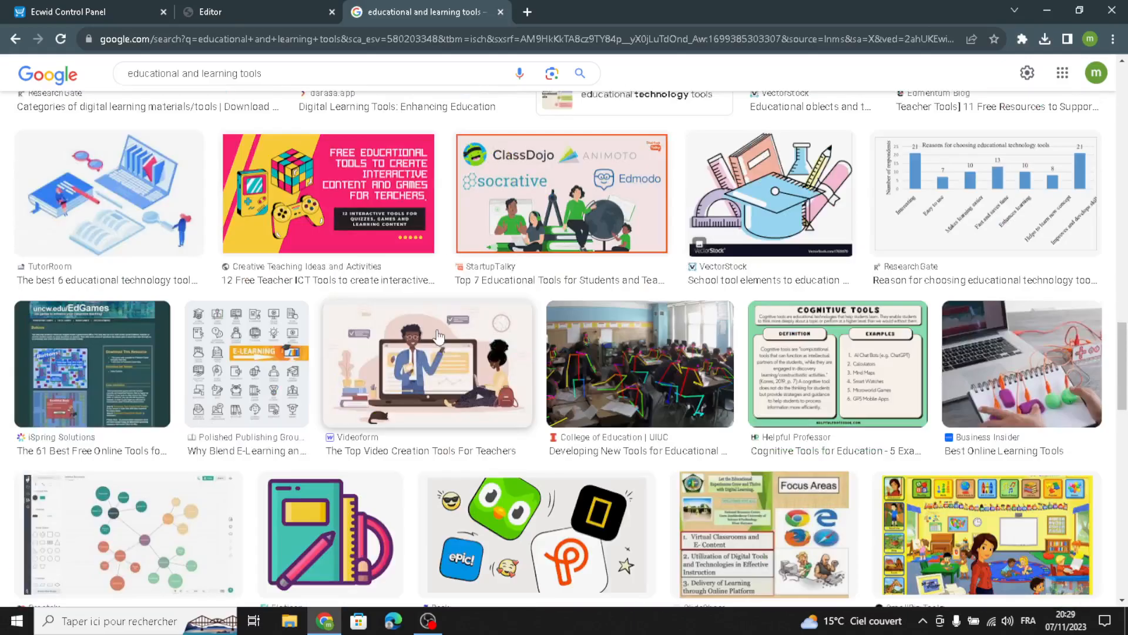
scroll(451, 310, "down", 3)
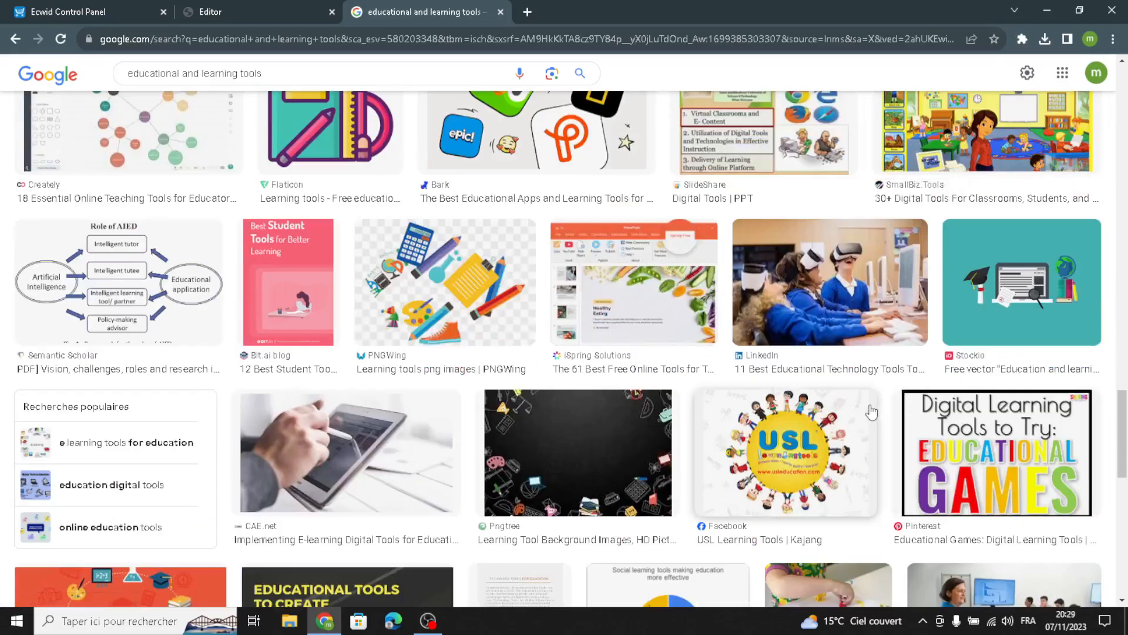
scroll(882, 405, "down", 5)
scroll(872, 410, "down", 5)
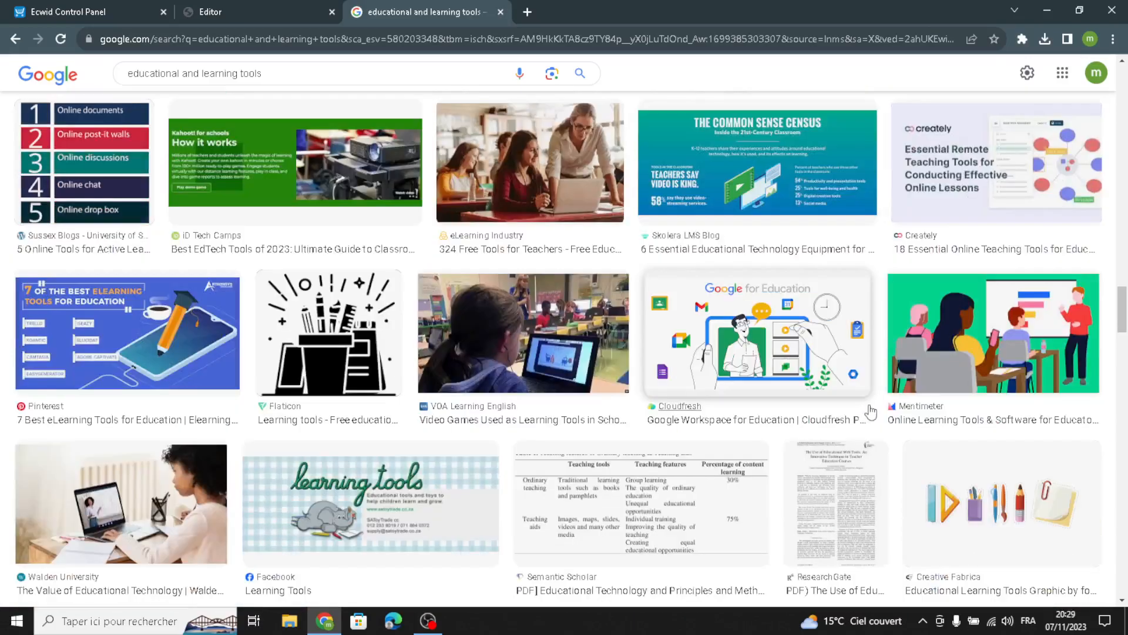
scroll(999, 382, "down", 4)
scroll(1045, 373, "down", 14)
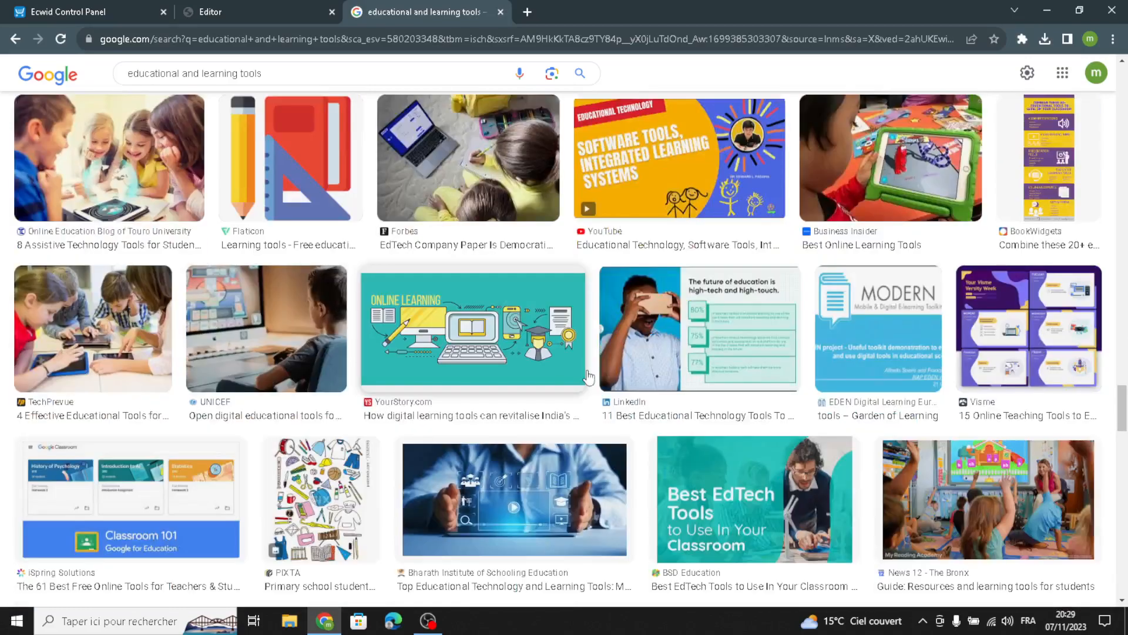
scroll(682, 364, "down", 4)
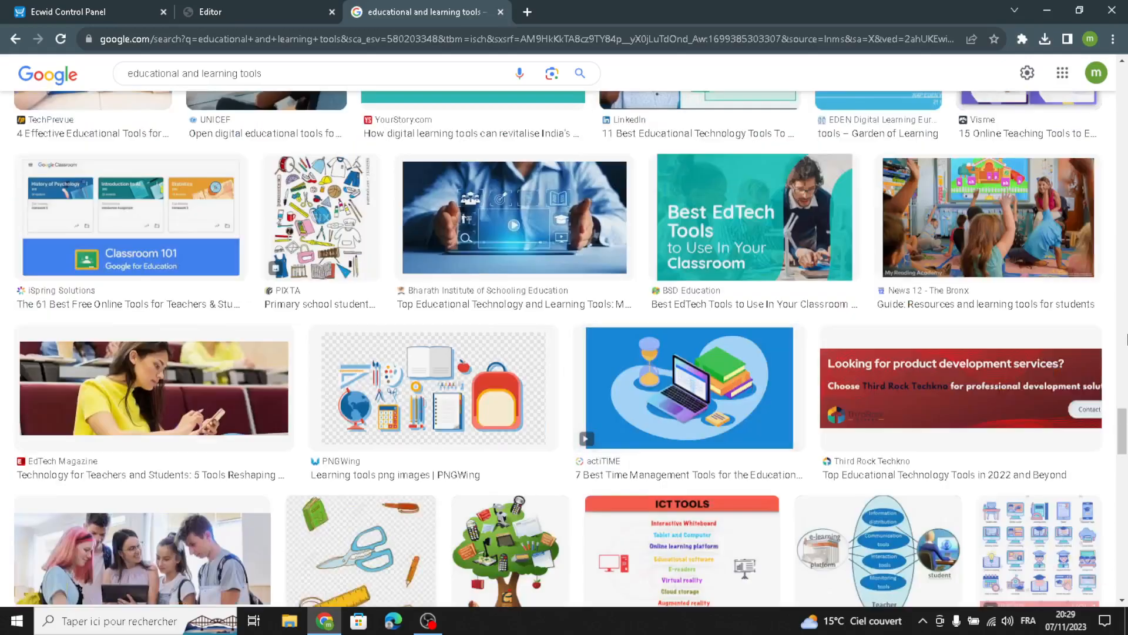
scroll(620, 290, "down", 4)
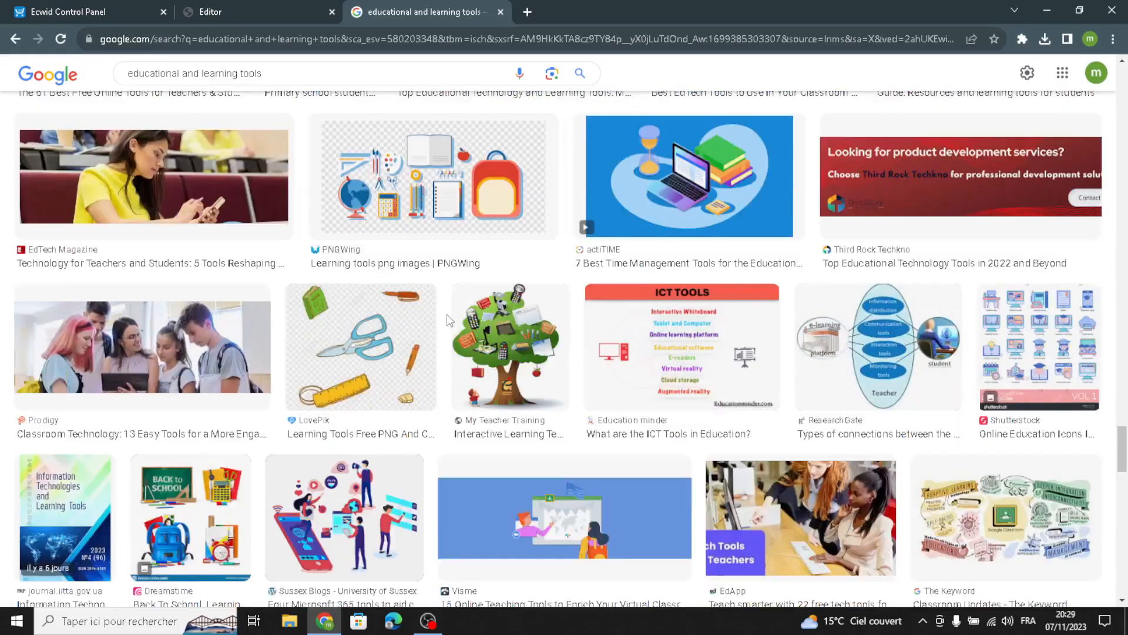
scroll(329, 358, "down", 9)
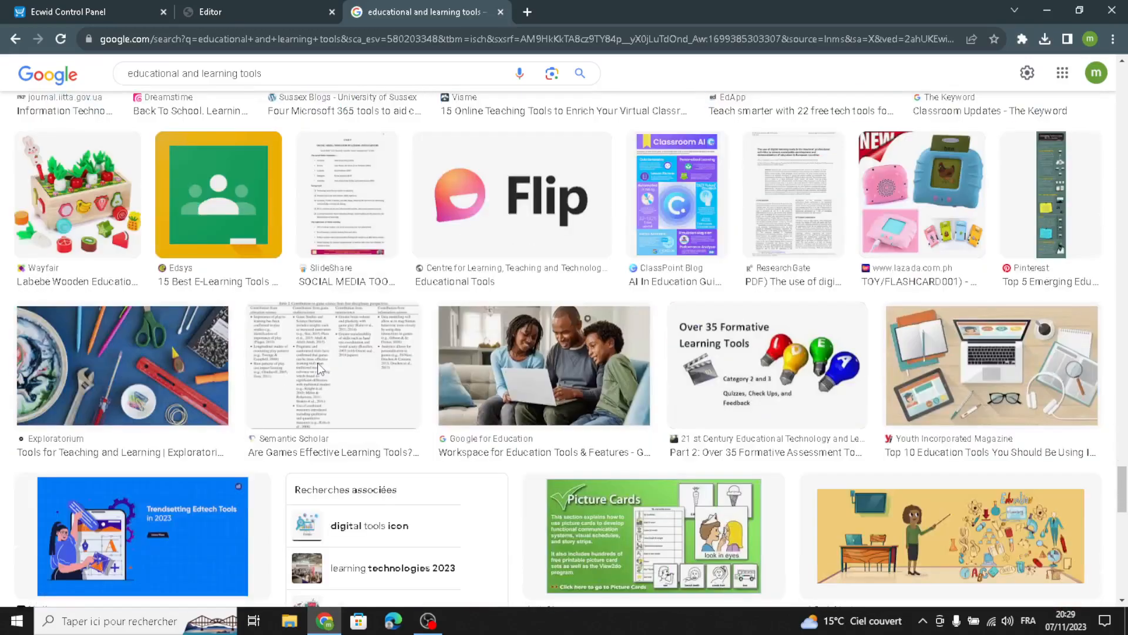
scroll(499, 344, "down", 4)
scroll(500, 343, "down", 4)
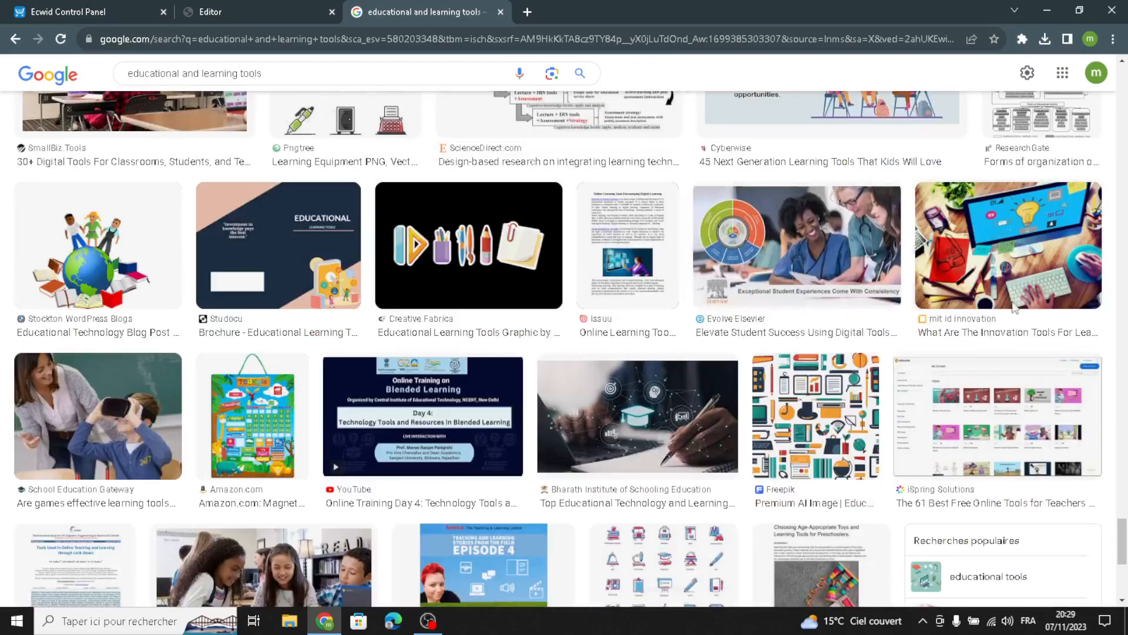
Step: Save the desk image as What-Are-The-Innovation-Tools-For-Learning-IN.jpg in Downloads
left_click(916, 320)
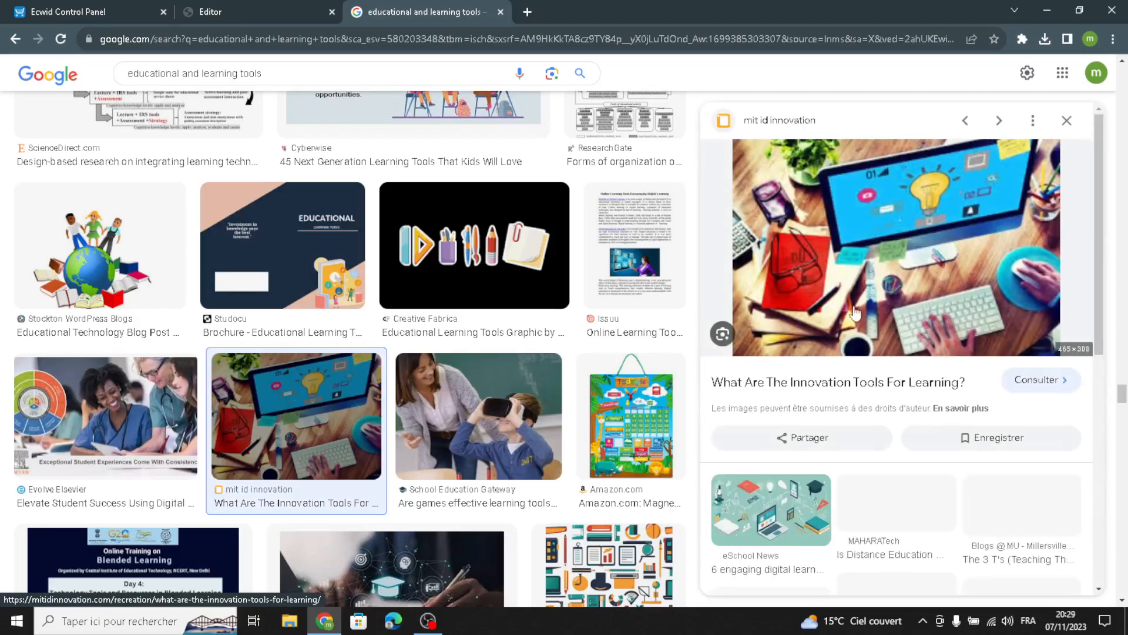
right_click(915, 307)
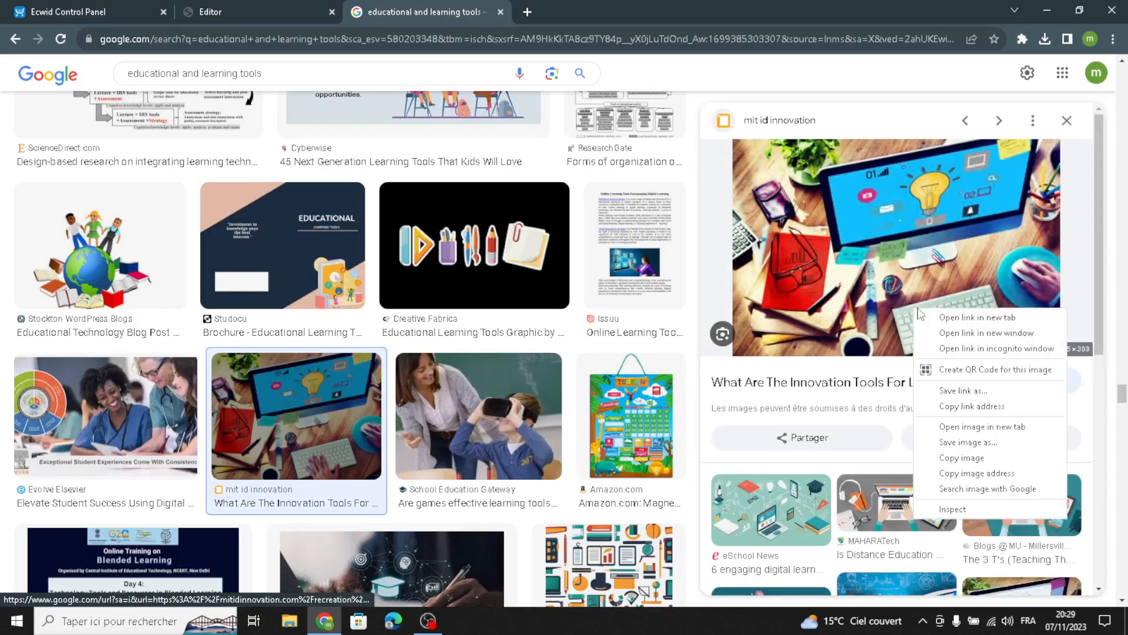
left_click(964, 459)
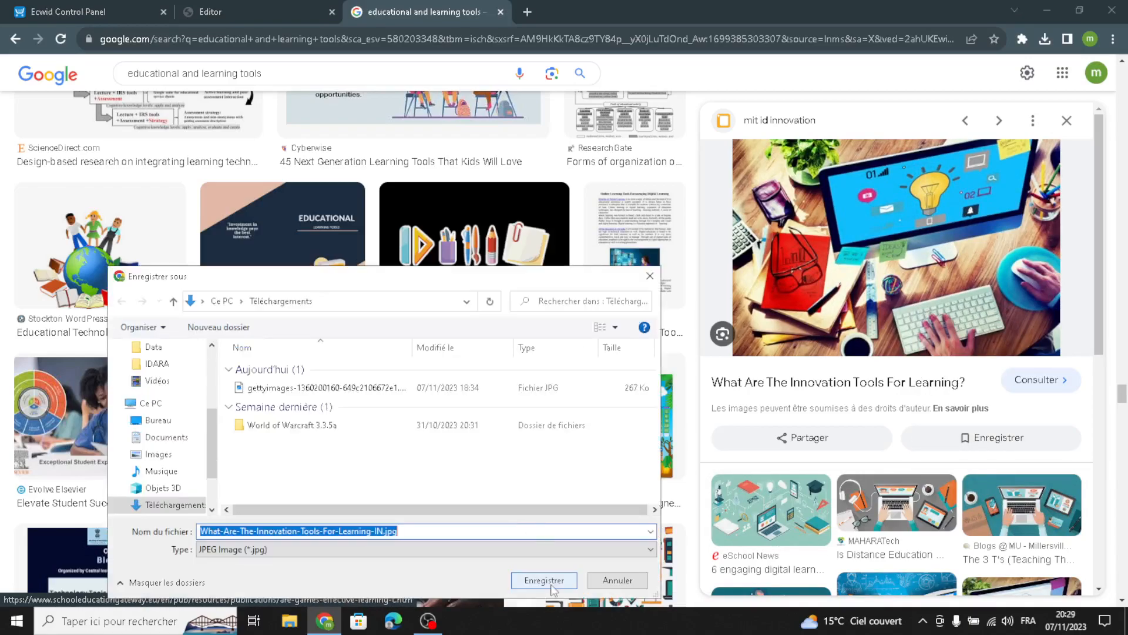
left_click(549, 580)
Step: Upload Digital-Products-and-Solutions.webp as the cover section's background photo
left_click(259, 12)
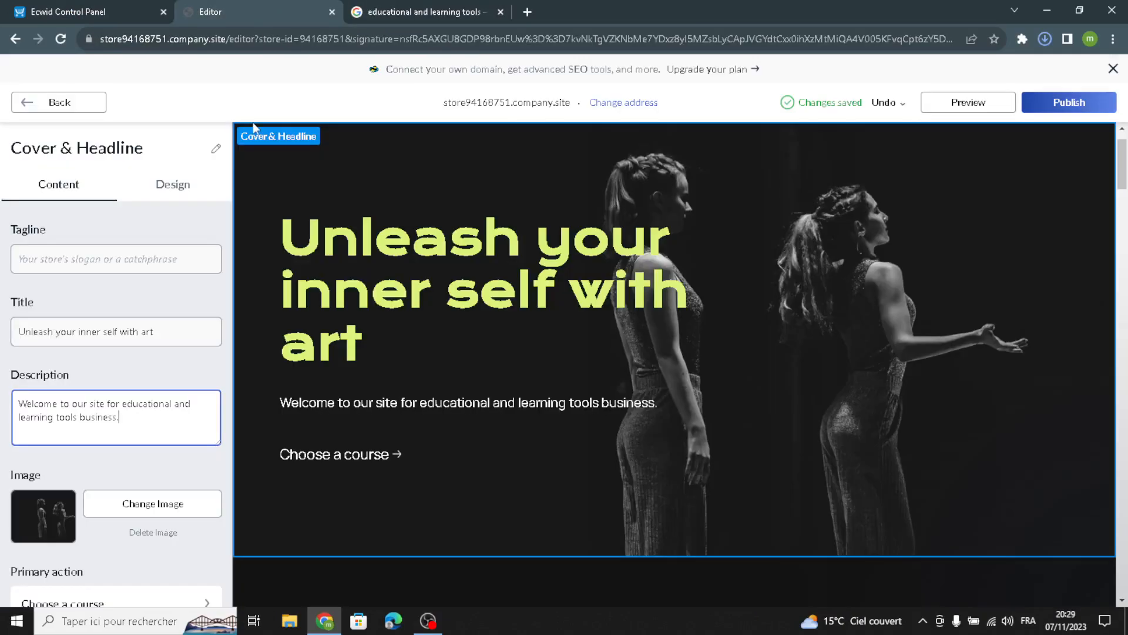
left_click(179, 500)
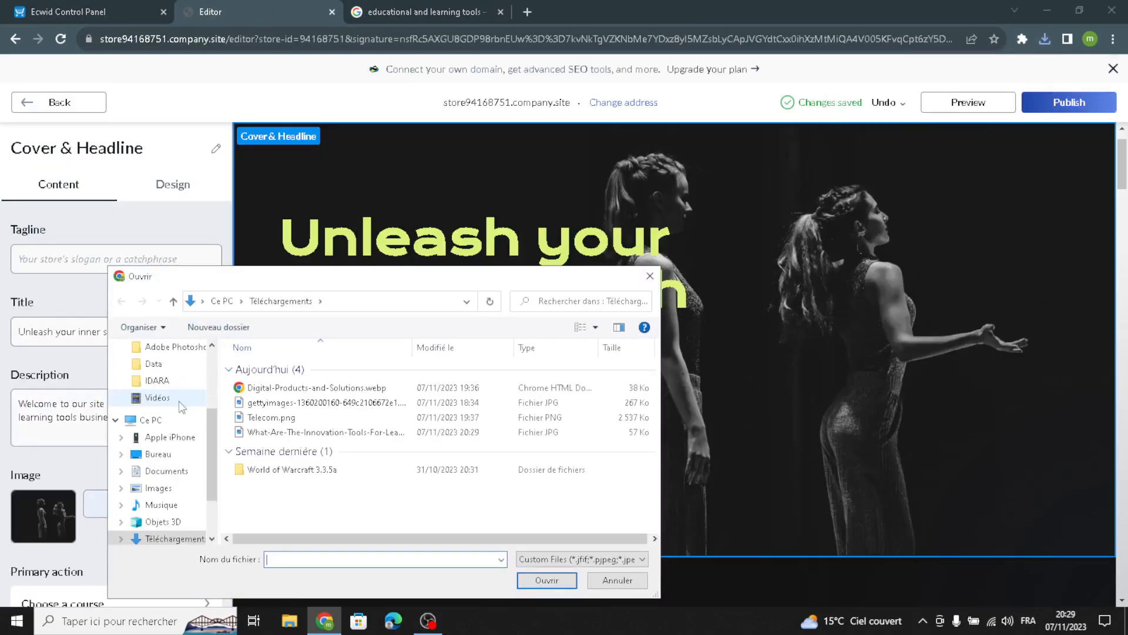
left_click(306, 388)
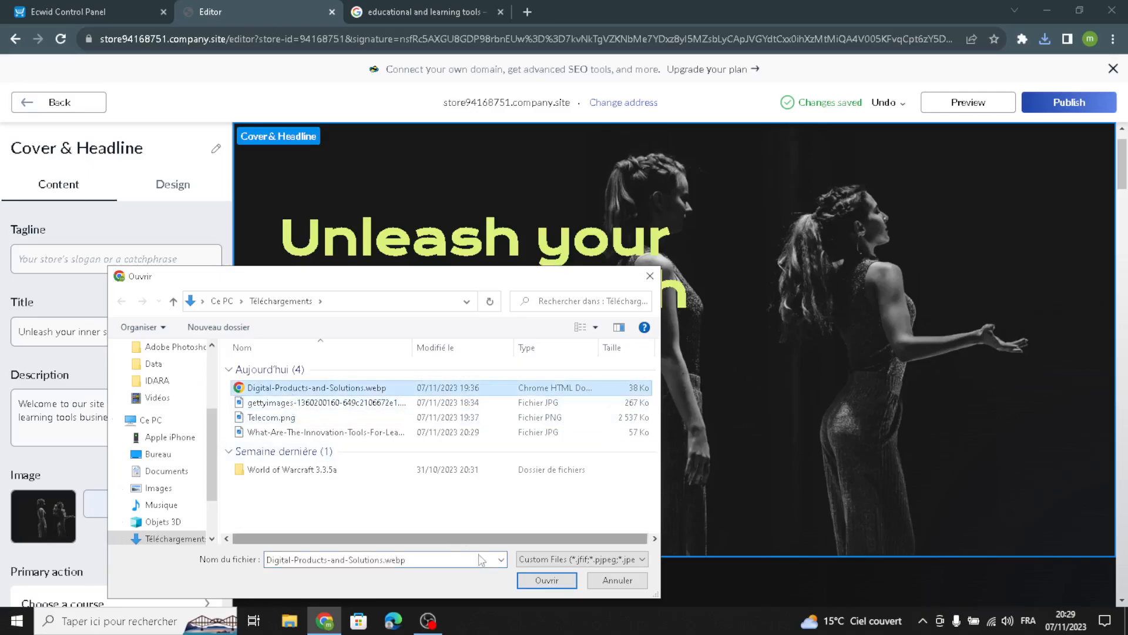
left_click(546, 585)
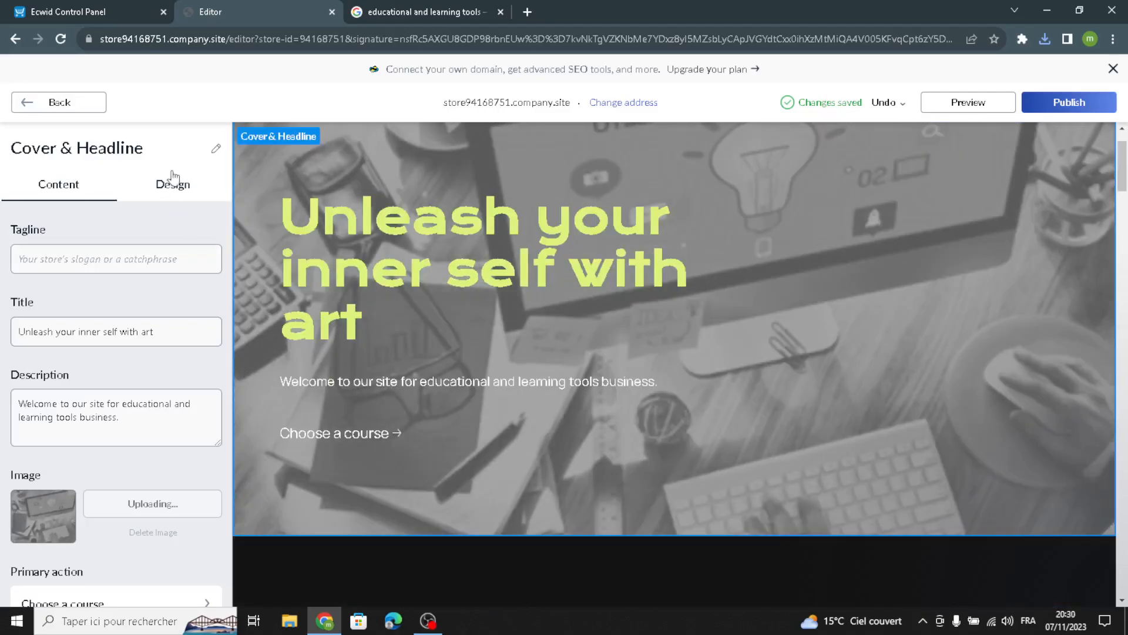
left_click(170, 181)
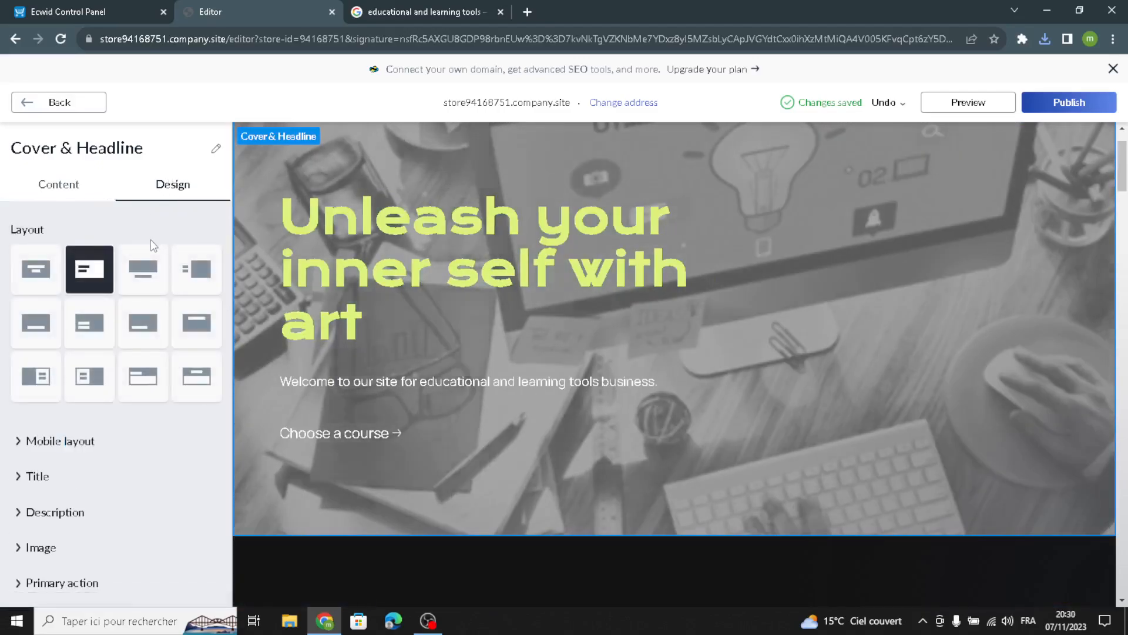
Step: Keep the headline below the cover image and set the background to grey-blue #9AAAB8
left_click(145, 277)
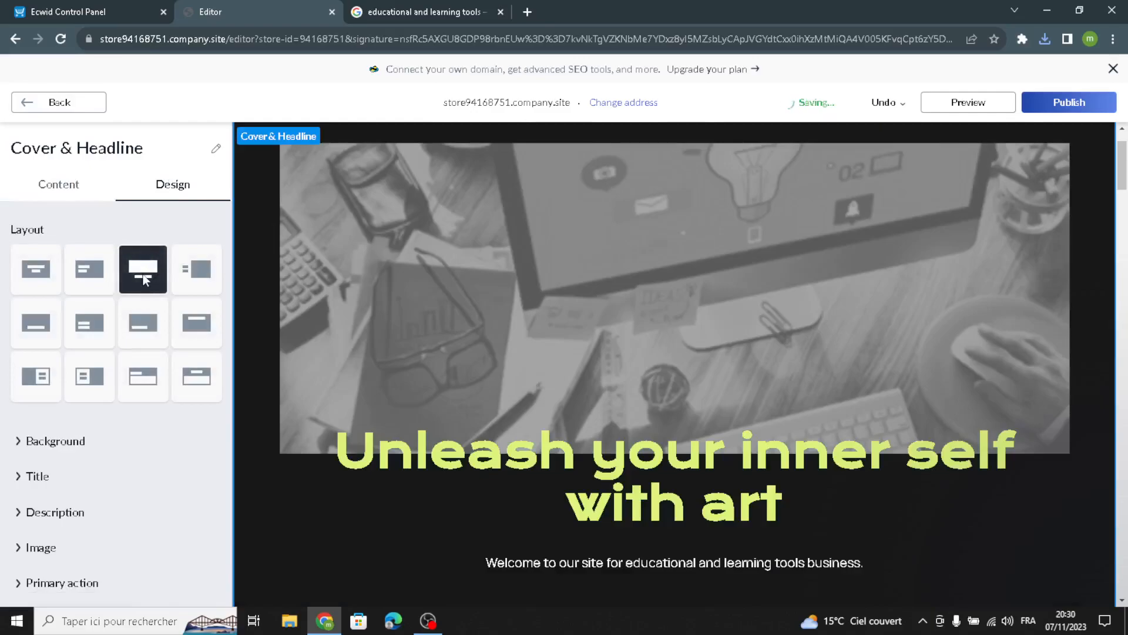
left_click(174, 270)
left_click(143, 273)
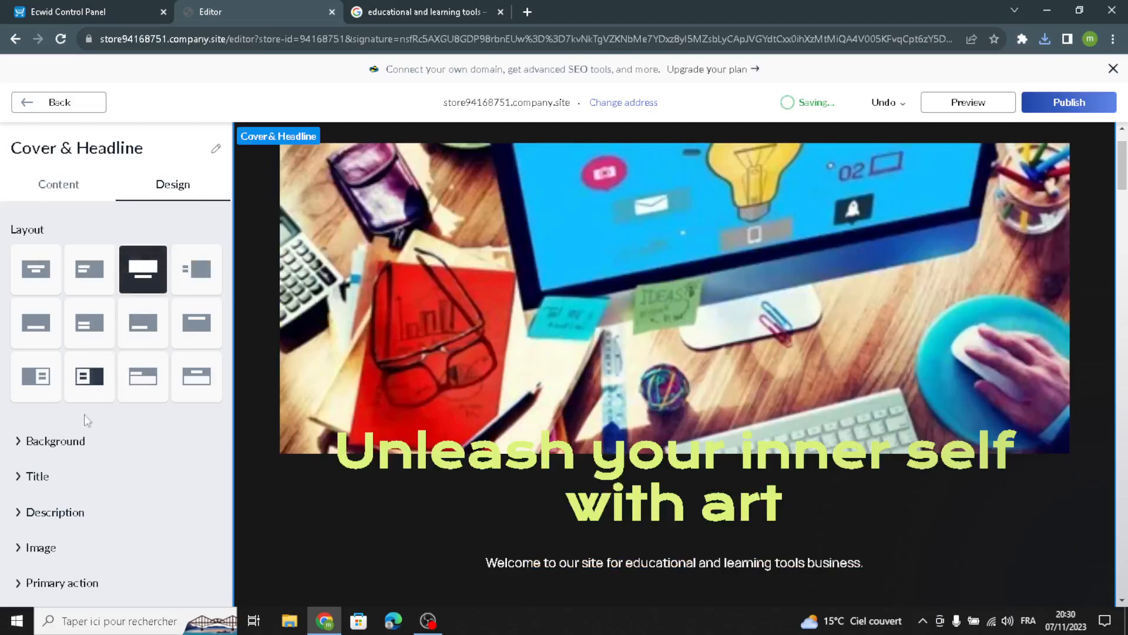
left_click(62, 442)
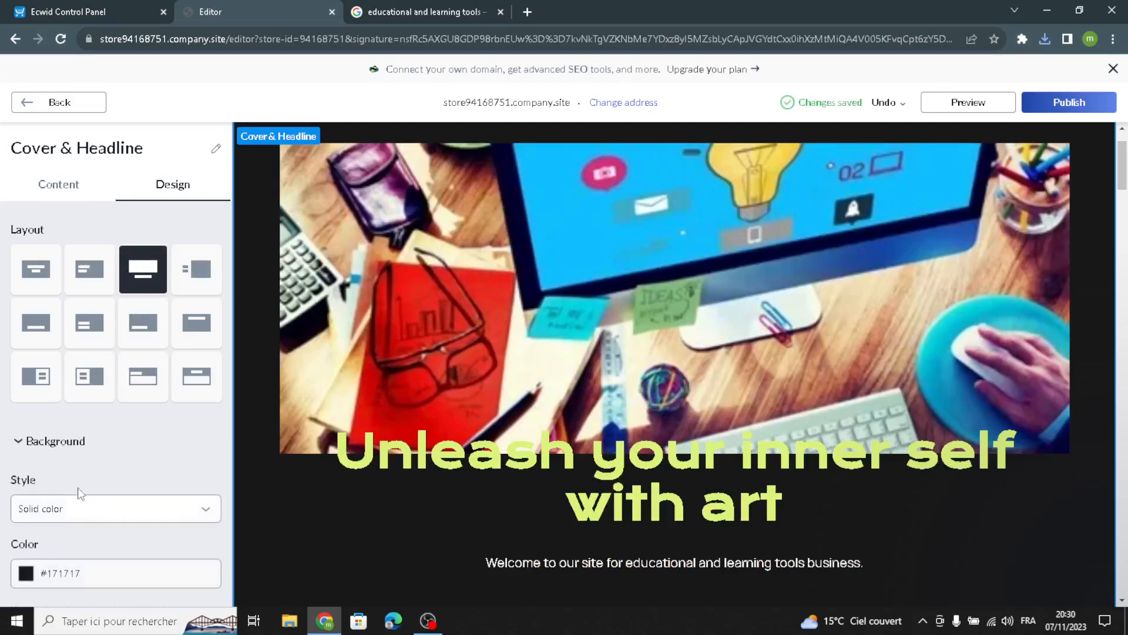
left_click(26, 433)
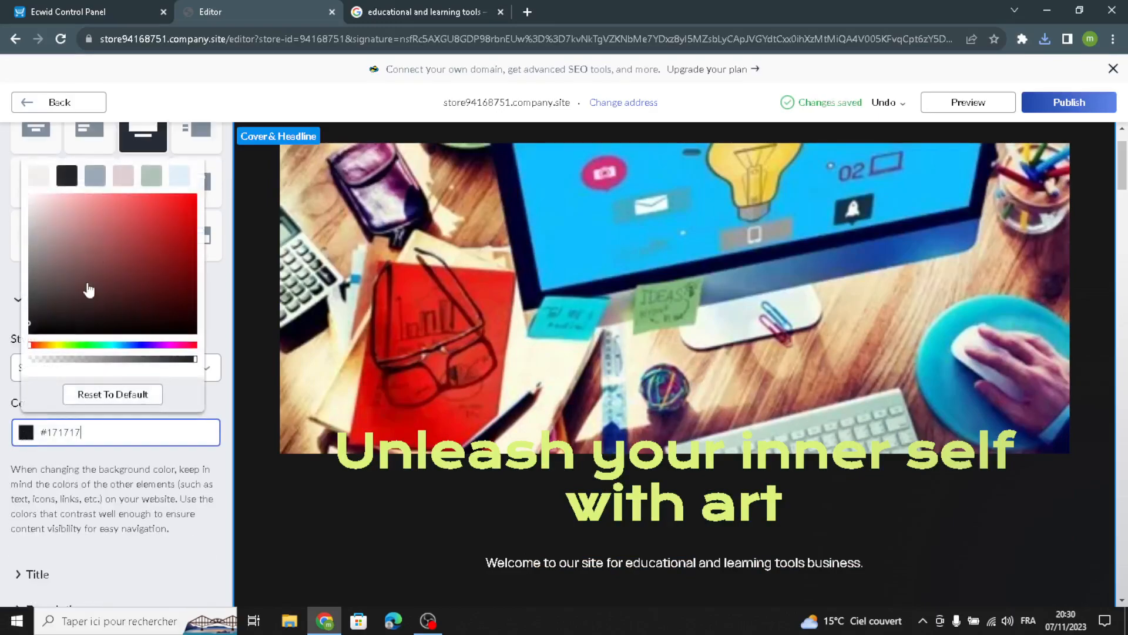
left_click(95, 179)
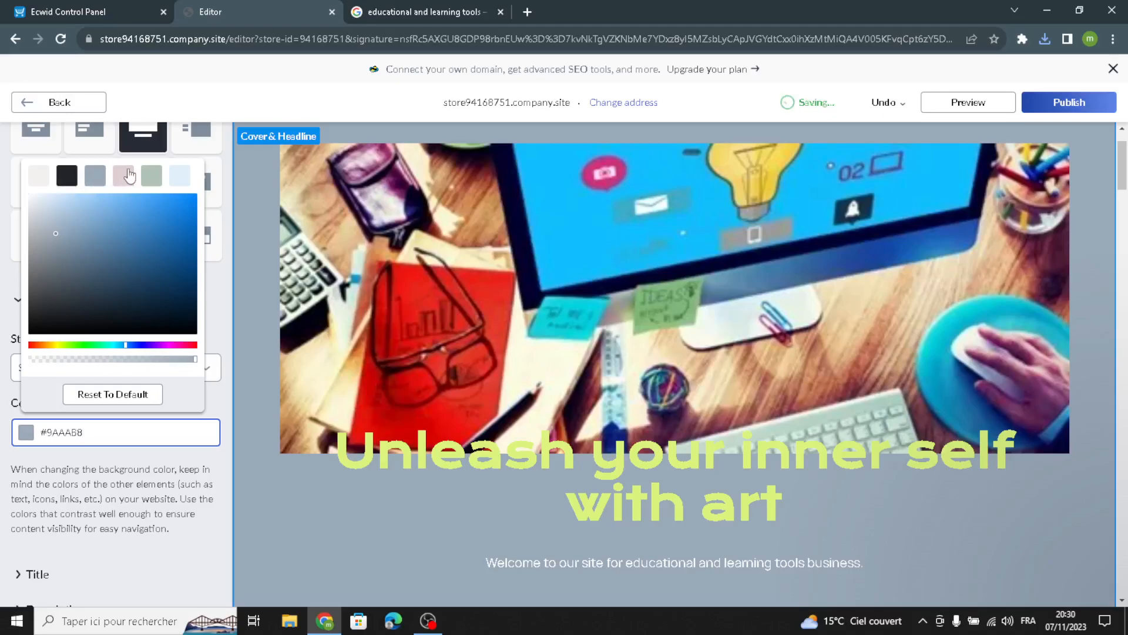
left_click(125, 175)
left_click(151, 175)
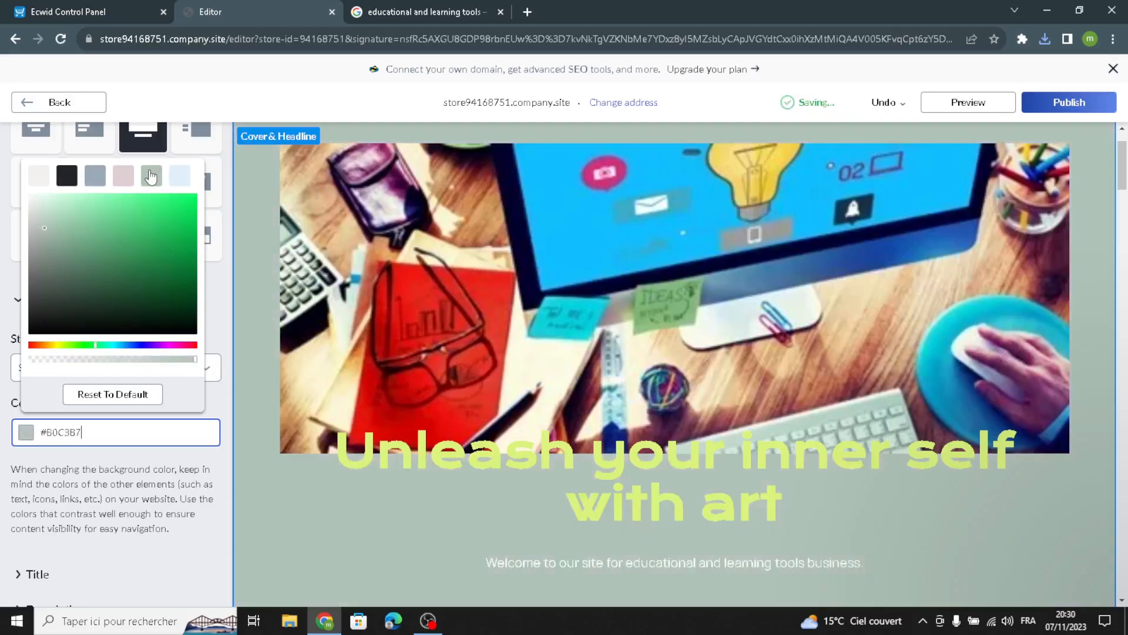
left_click(94, 176)
Step: Set the cover title colour to navy #1F3D58
scroll(3, 510, "down", 3)
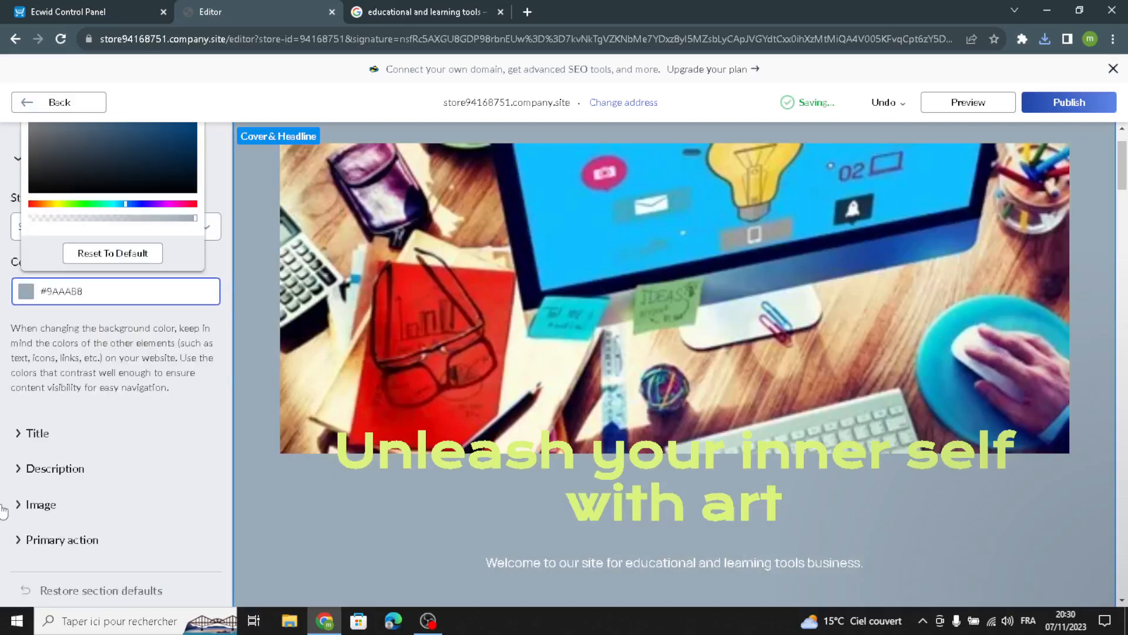
left_click(32, 438)
left_click(42, 510)
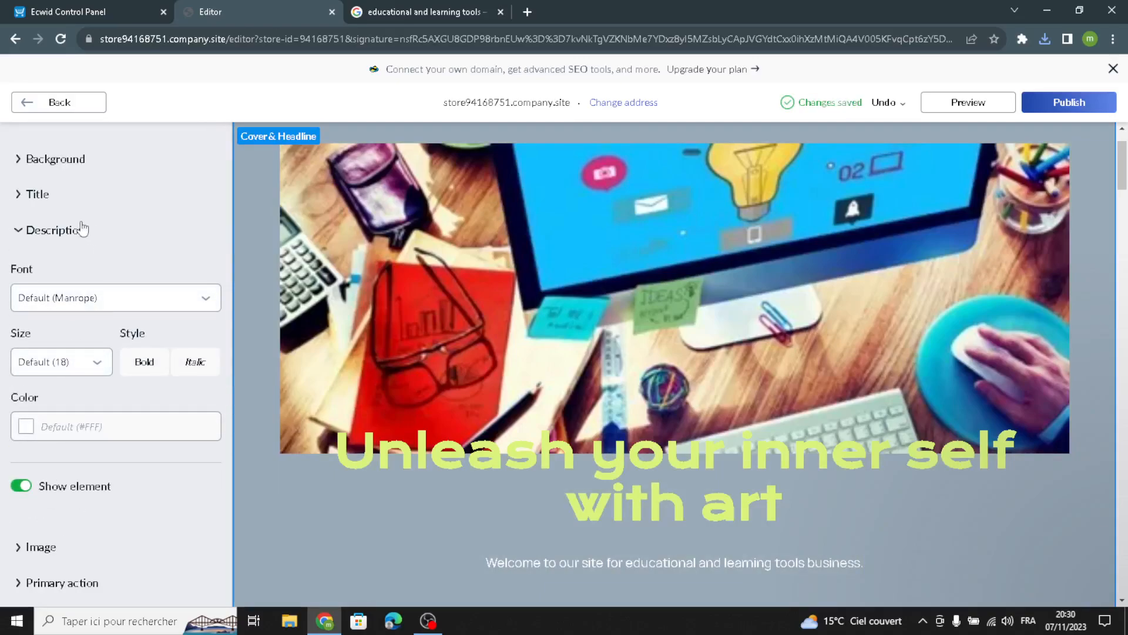
left_click(37, 197)
left_click(25, 390)
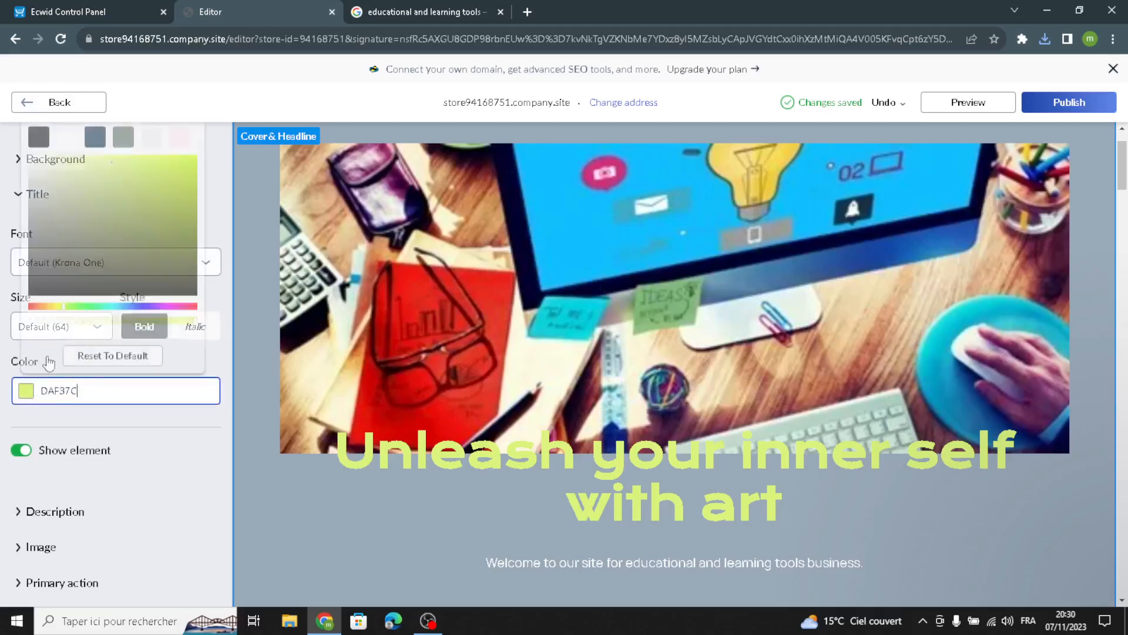
left_click(123, 134)
left_click(94, 134)
left_click(3, 487)
Step: Style the cover description in Alice, size 26, colour #1F3D58
left_click(54, 513)
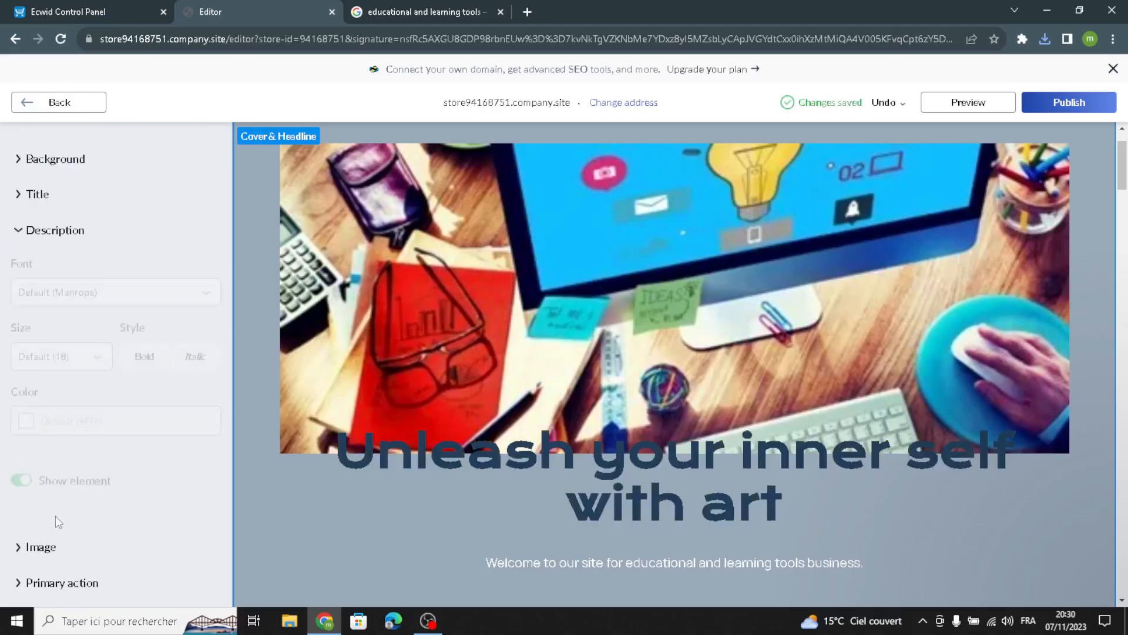
left_click(35, 362)
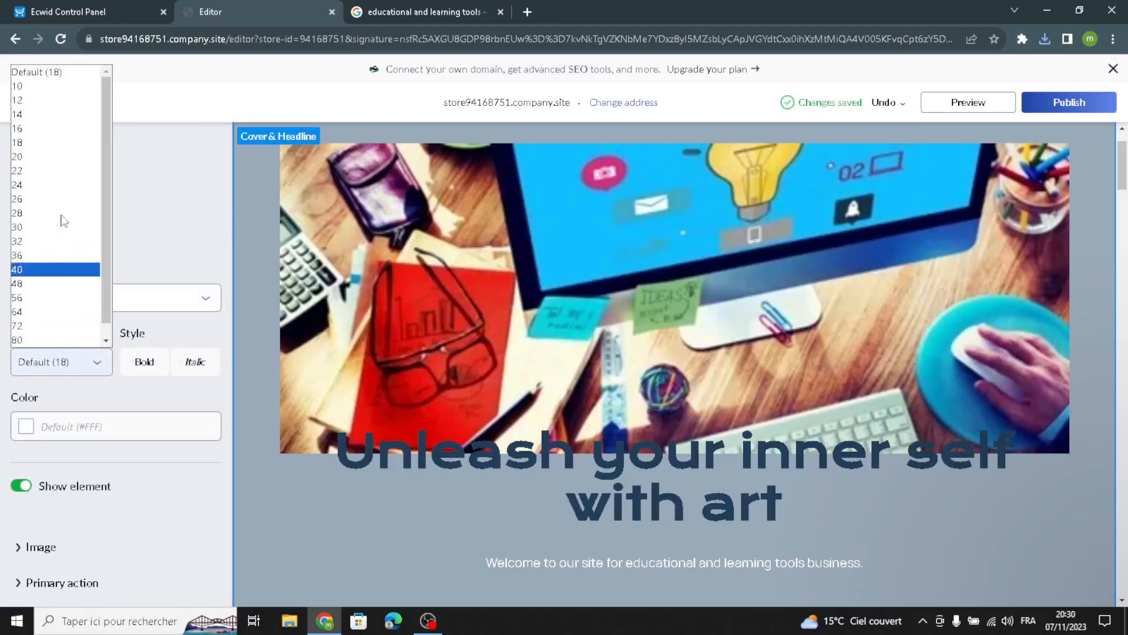
left_click(53, 202)
left_click(45, 297)
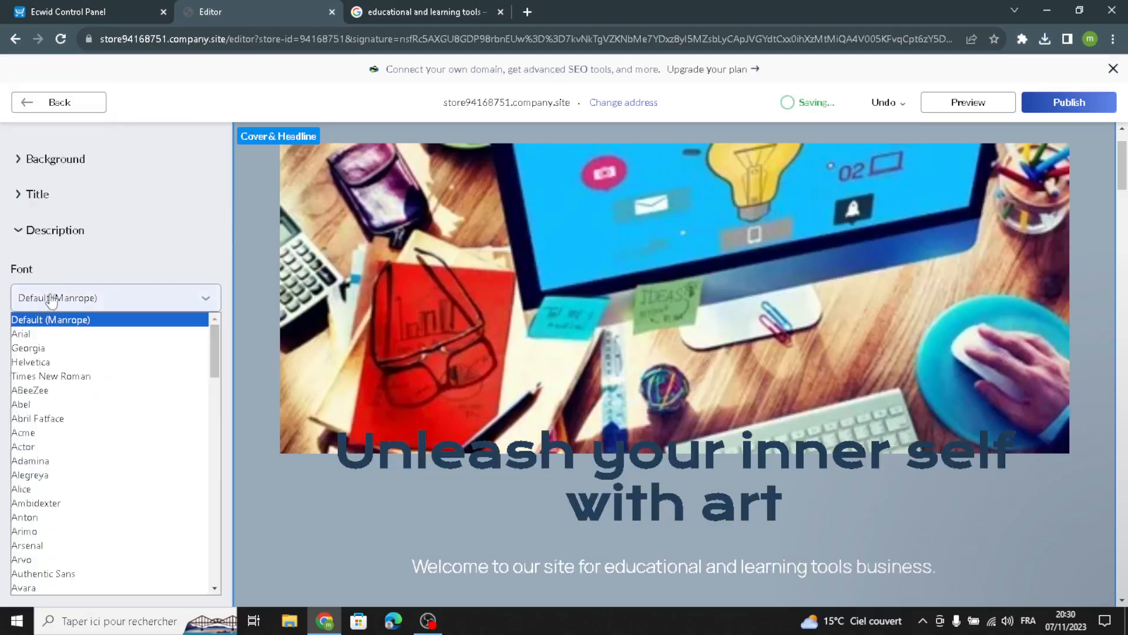
left_click(66, 490)
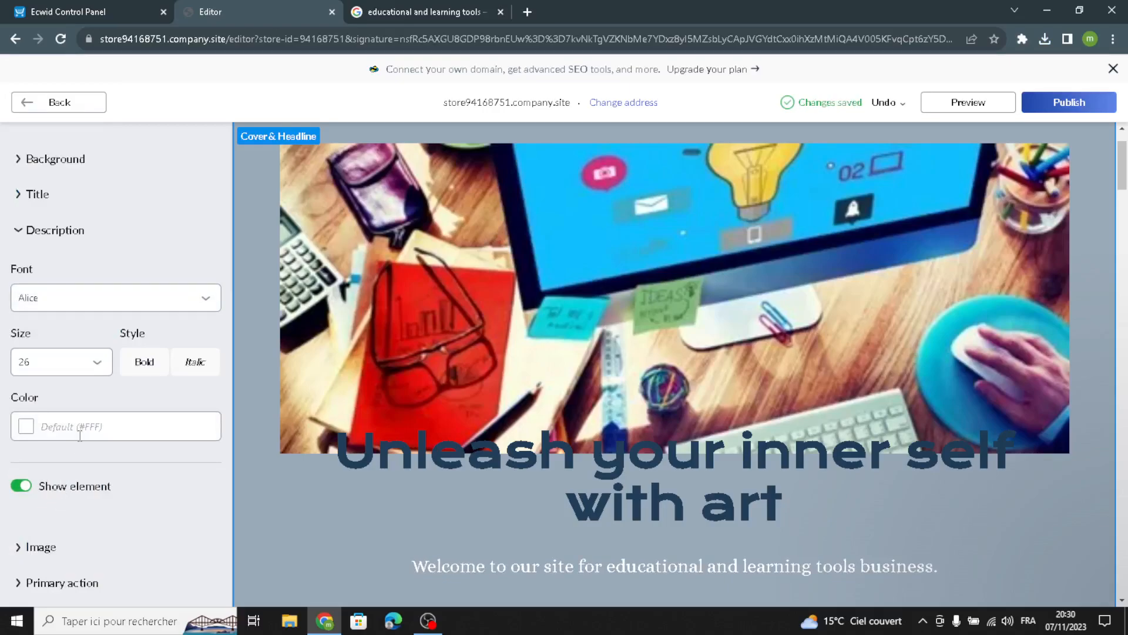
left_click(26, 426)
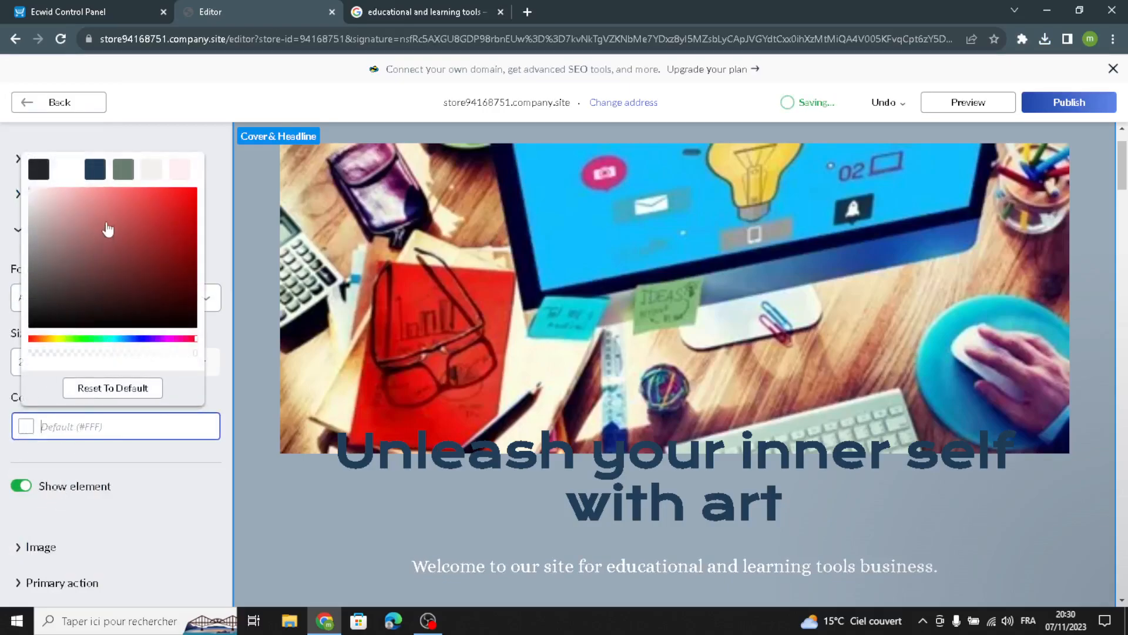
left_click(103, 171)
left_click(65, 141)
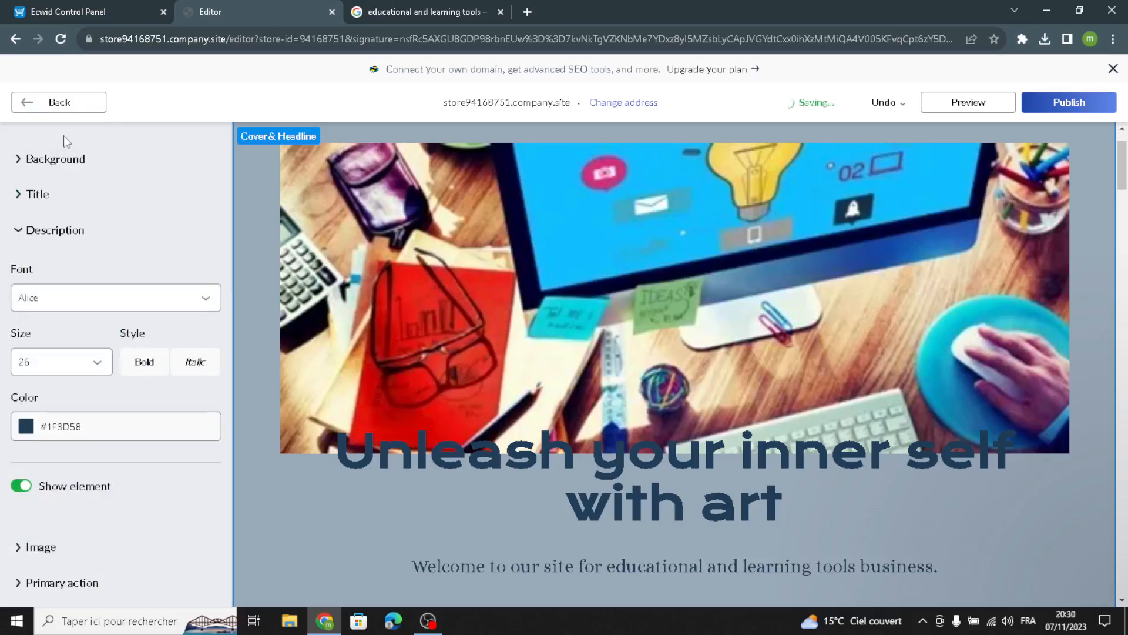
left_click(26, 108)
Step: From the Store section, check the empty catalog and start a new product in the control panel
left_click(68, 292)
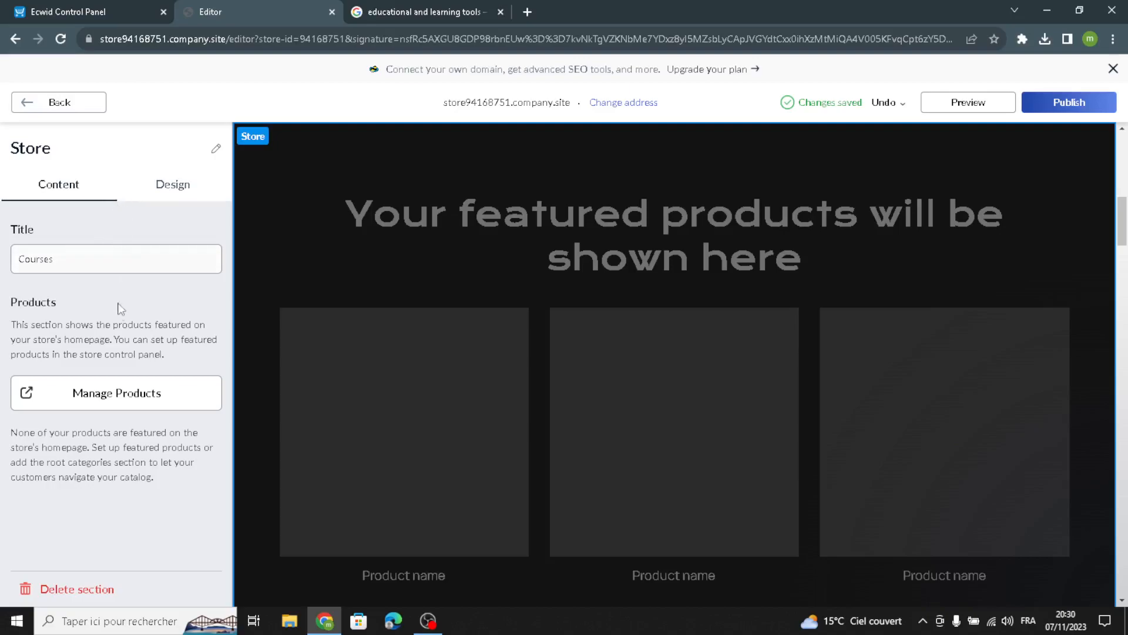
left_click(118, 382)
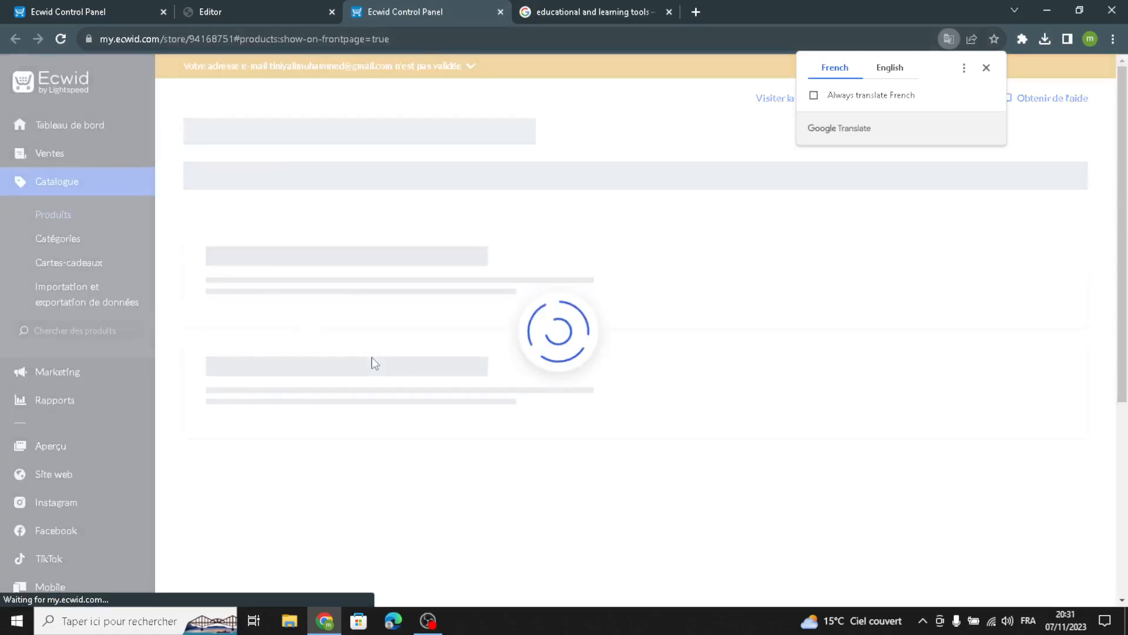
left_click(500, 11)
left_click(82, 9)
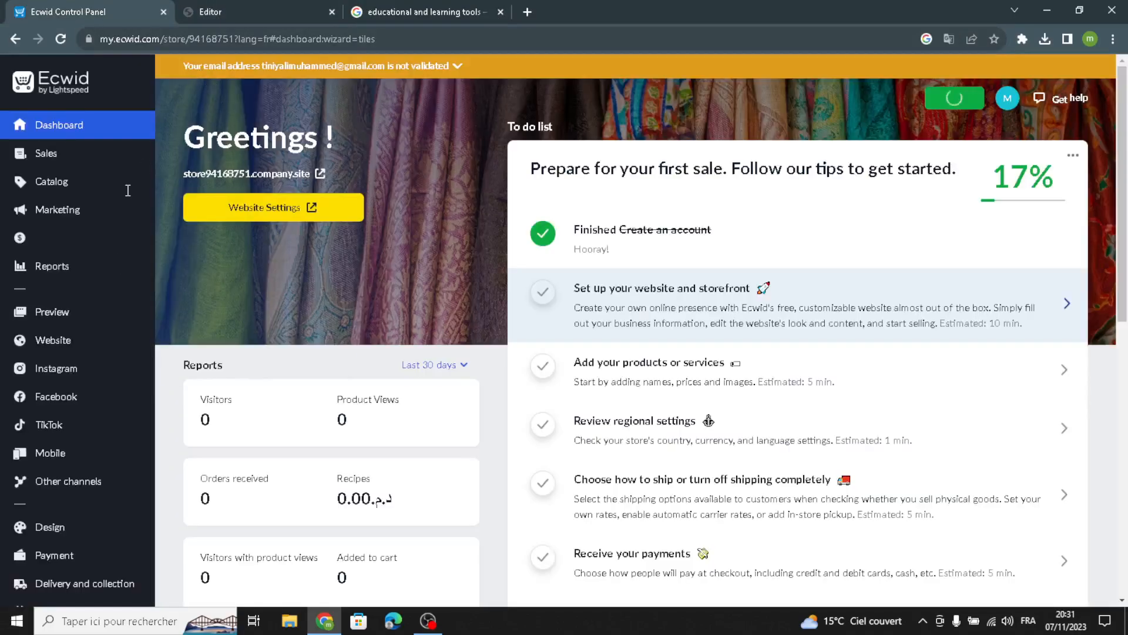
left_click(655, 377)
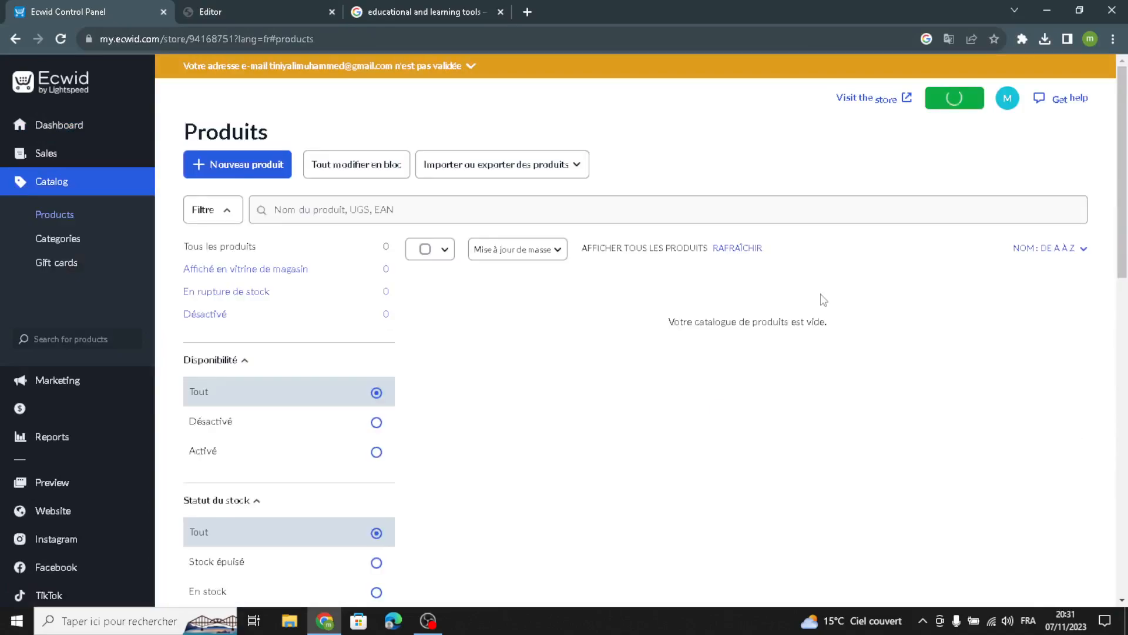
left_click(266, 159)
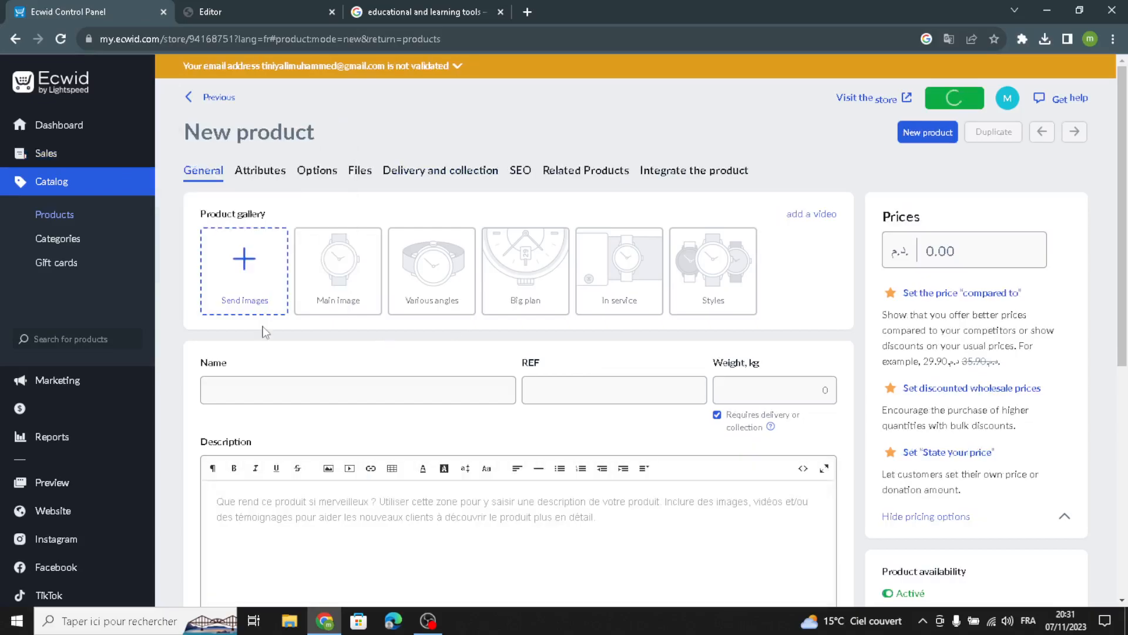
Step: Look over the new product's name, reference, weight and price fields, leaving price at 0.00, unsaved
left_click(274, 392)
left_click(612, 384)
left_click(776, 389)
left_click(926, 253)
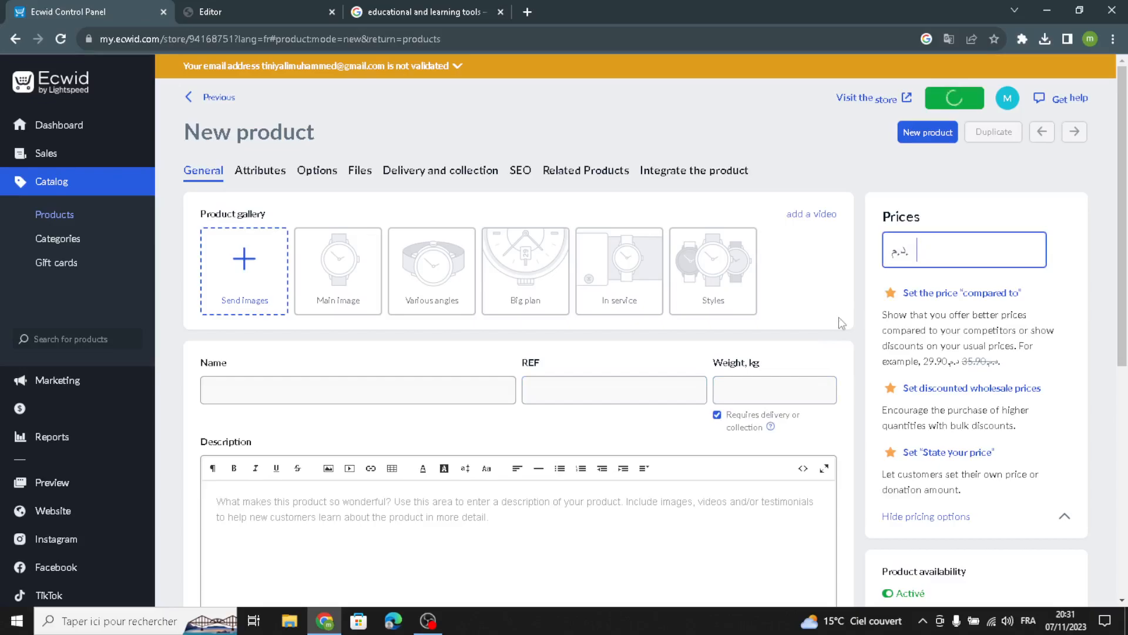
scroll(381, 505, "down", 1)
left_click(397, 441)
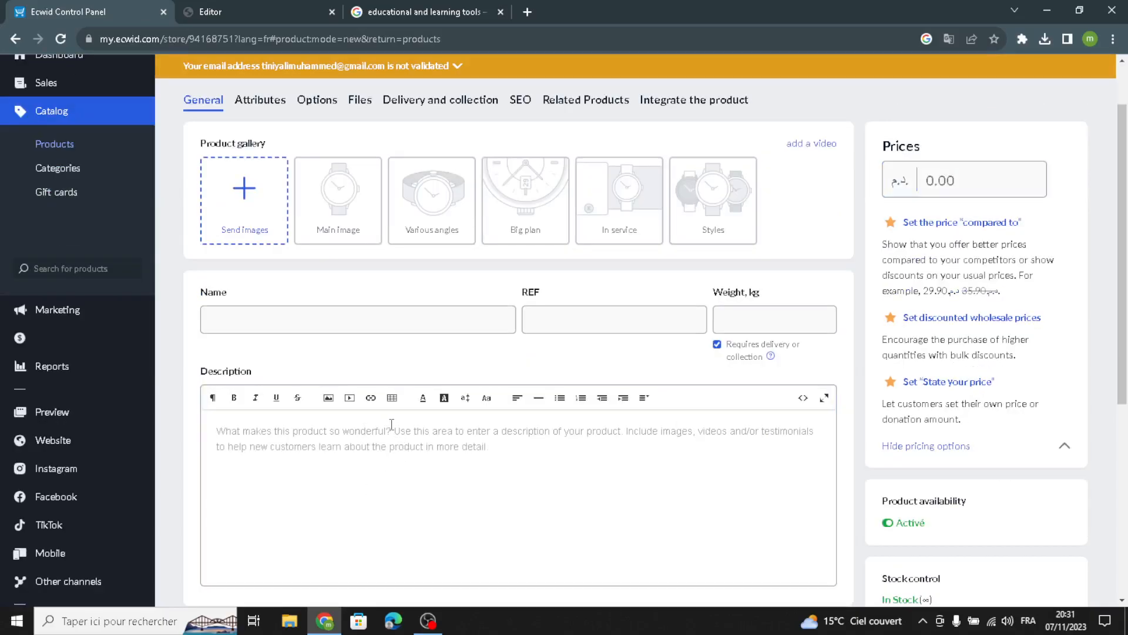
scroll(525, 503, "up", 1)
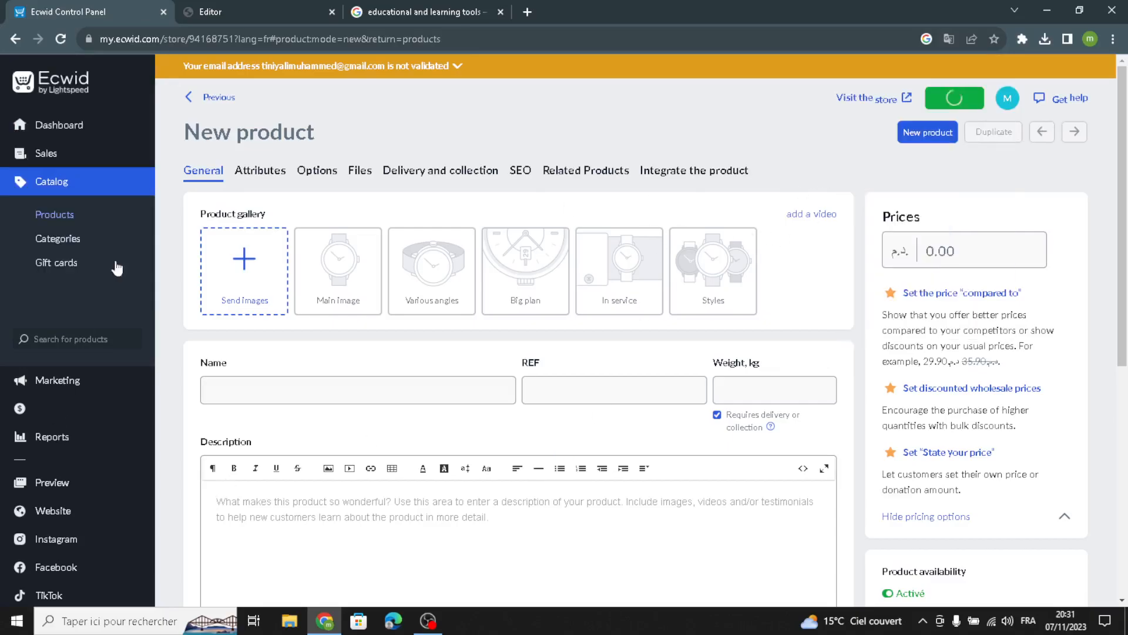
left_click(303, 7)
left_click(182, 184)
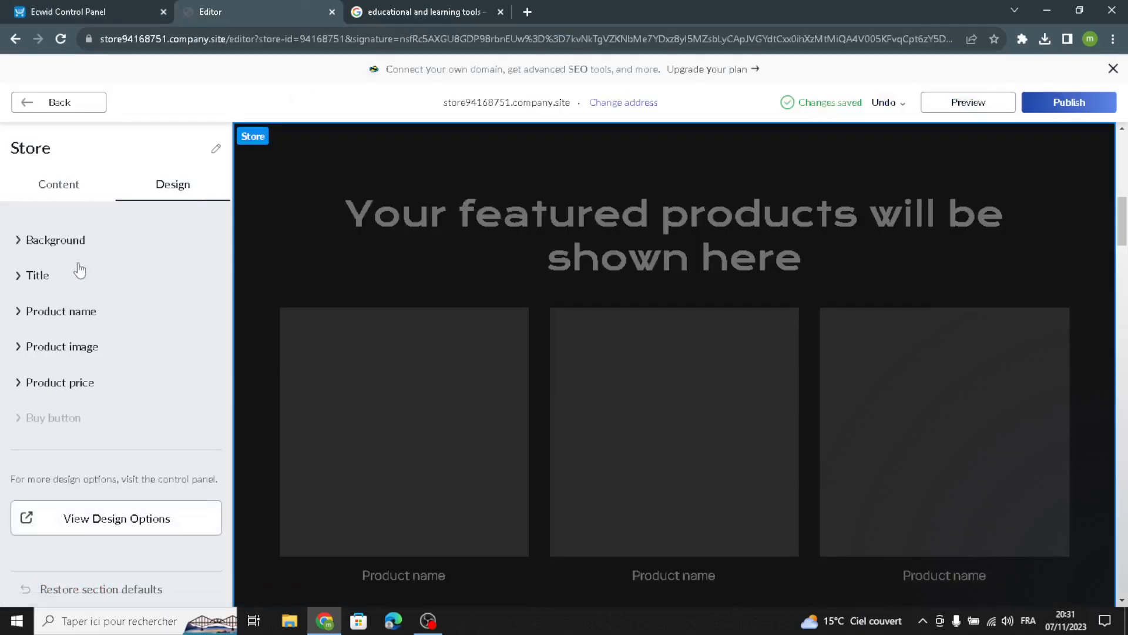
Step: Review the Store section's title and product image style settings, then go back to the section list
left_click(37, 277)
scroll(43, 429, "down", 1)
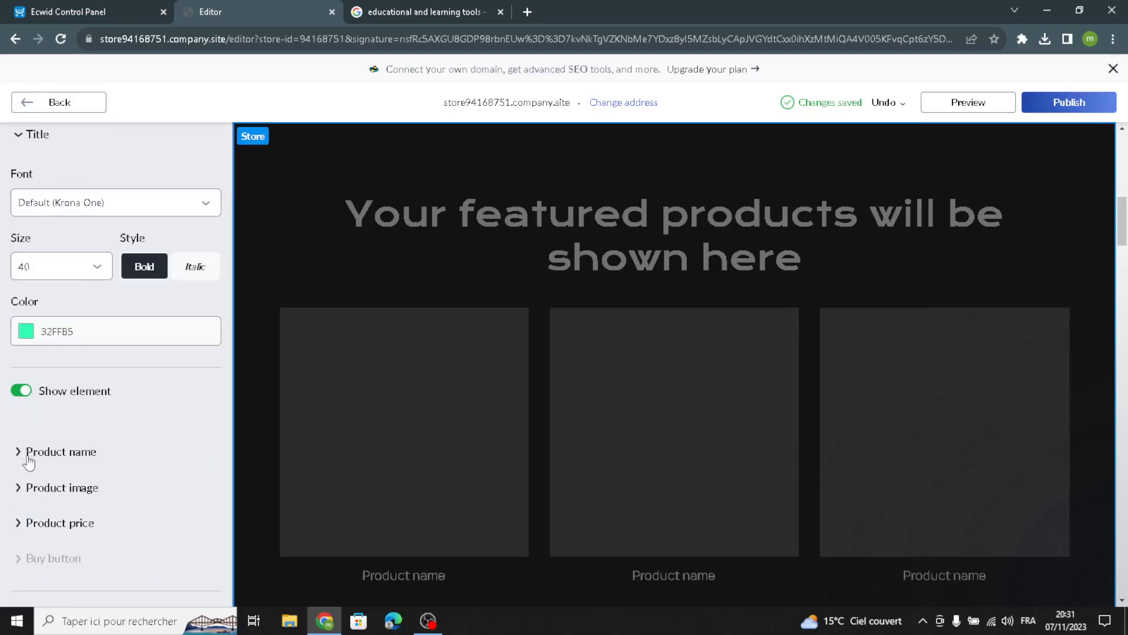
left_click(29, 487)
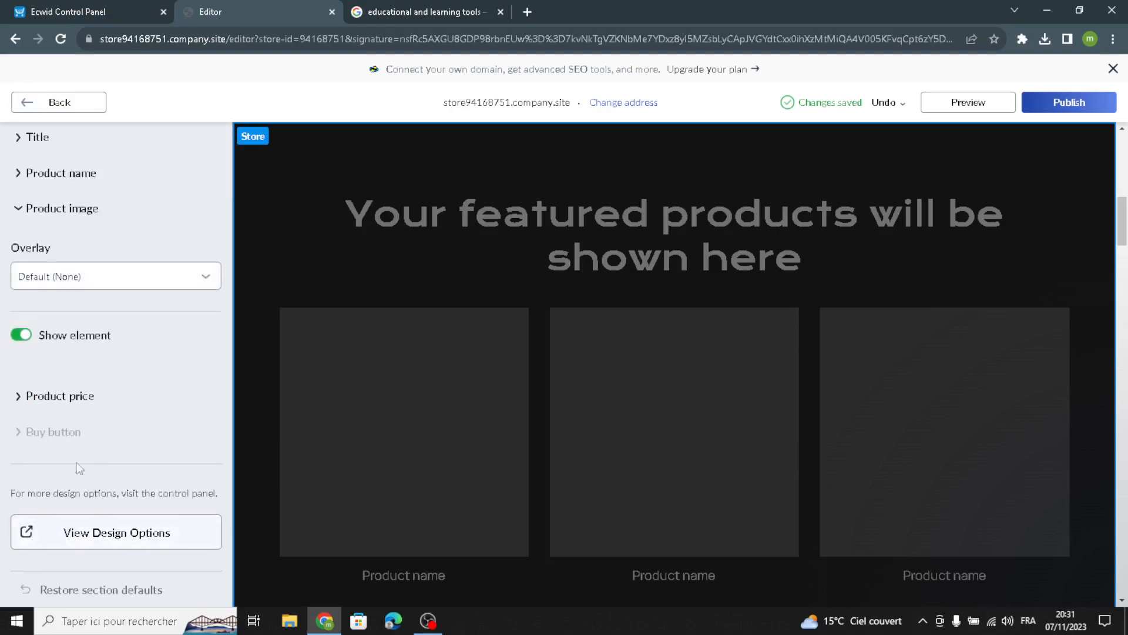
scroll(80, 412, "up", 3)
left_click(45, 111)
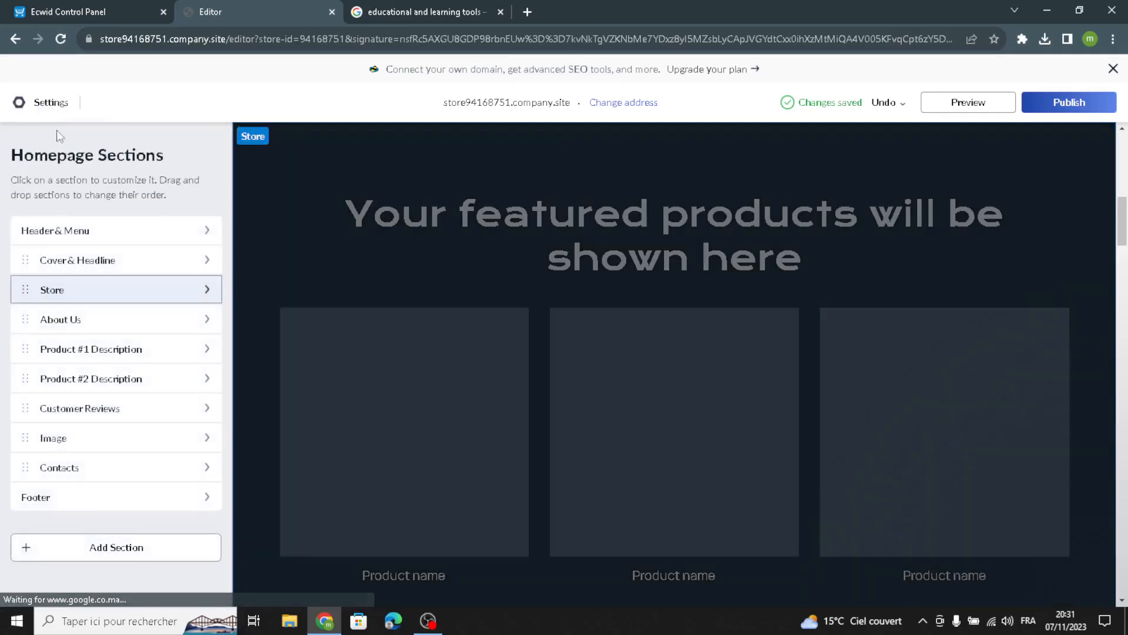
Step: Colour the About Us title 'What awaits you' navy #1F3D58 through its Design > Title settings
left_click(57, 319)
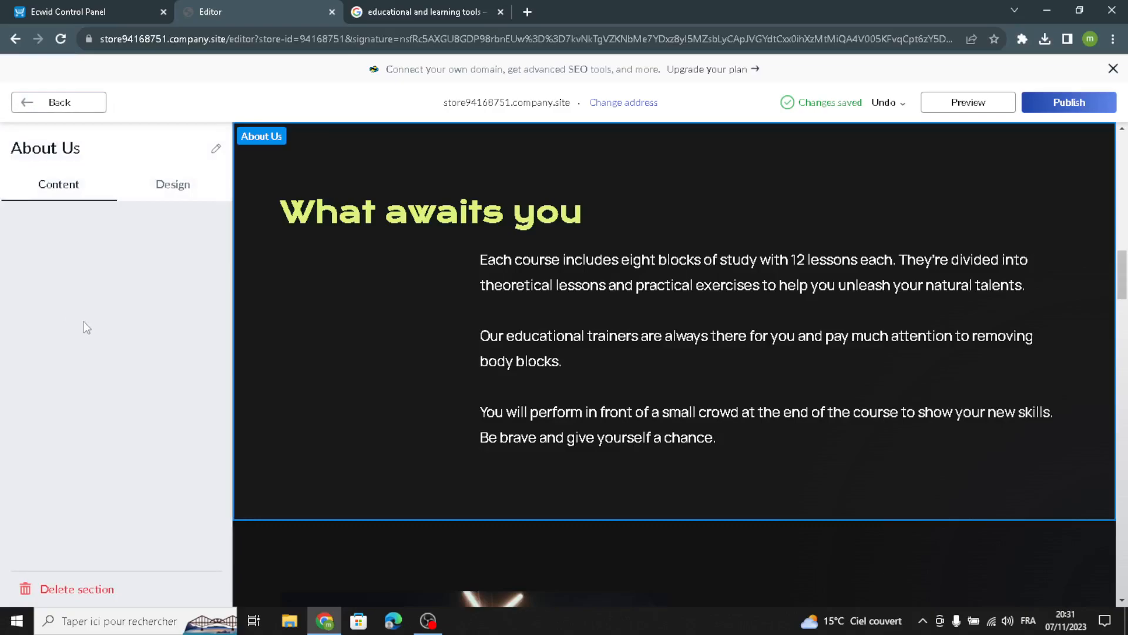
left_click_drag(217, 468, 3, 268)
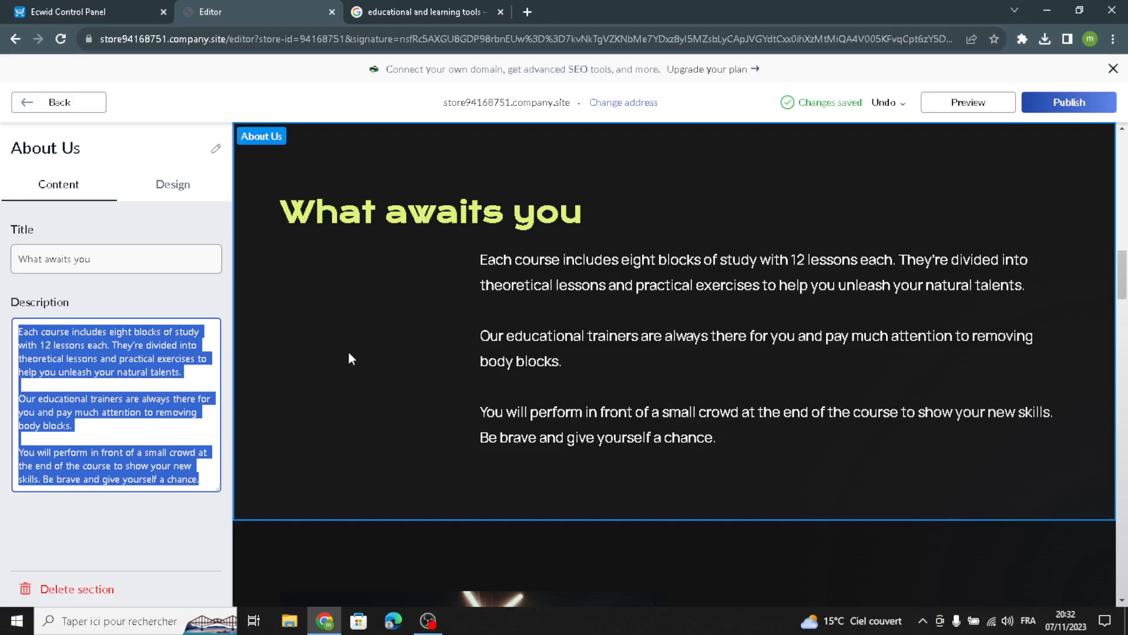
left_click(156, 182)
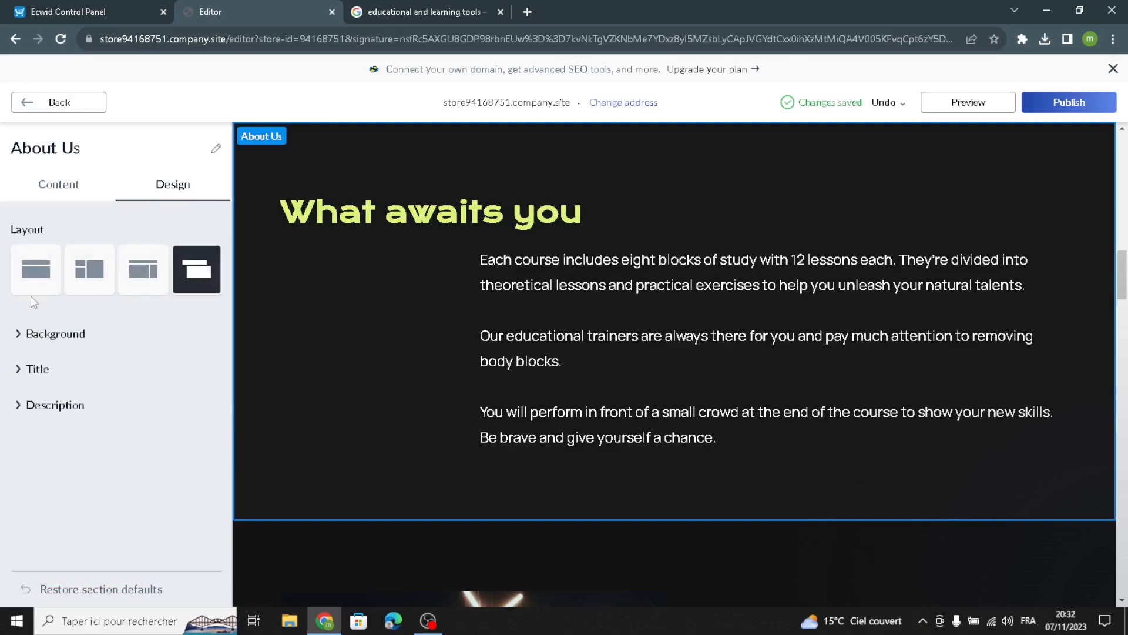
left_click(44, 335)
scroll(27, 480, "down", 2)
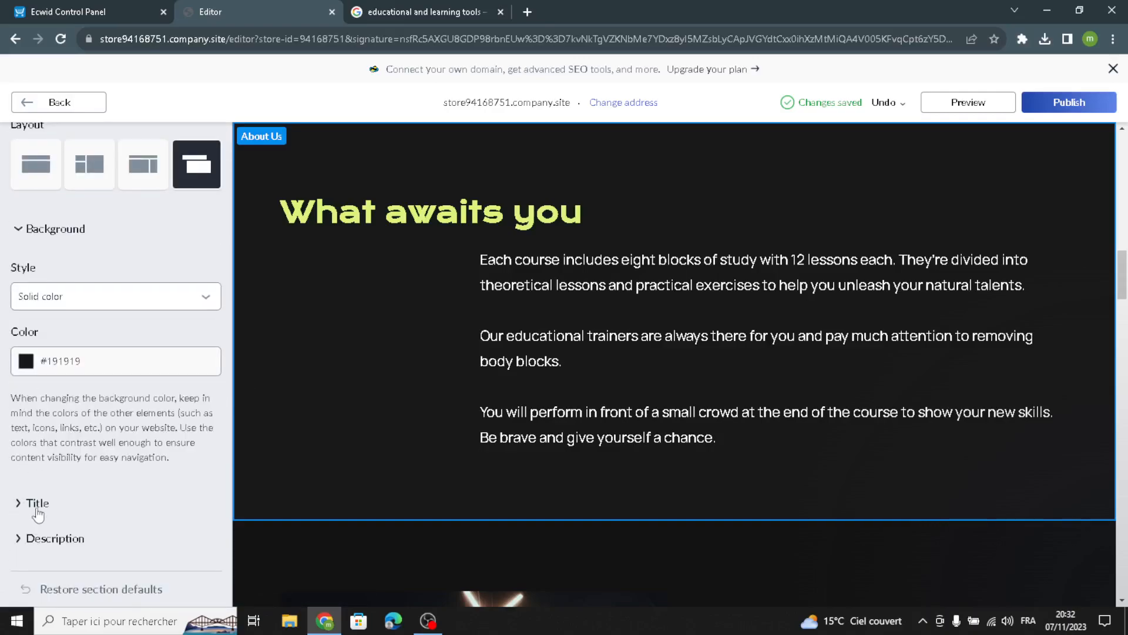
left_click(34, 504)
left_click(26, 418)
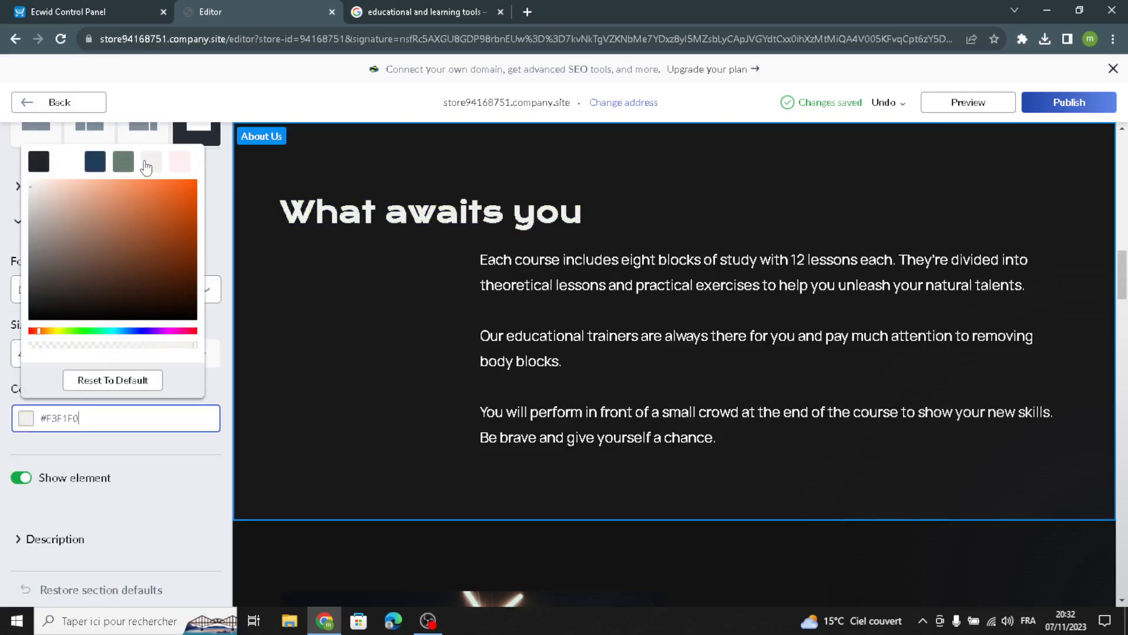
left_click(124, 165)
left_click(107, 164)
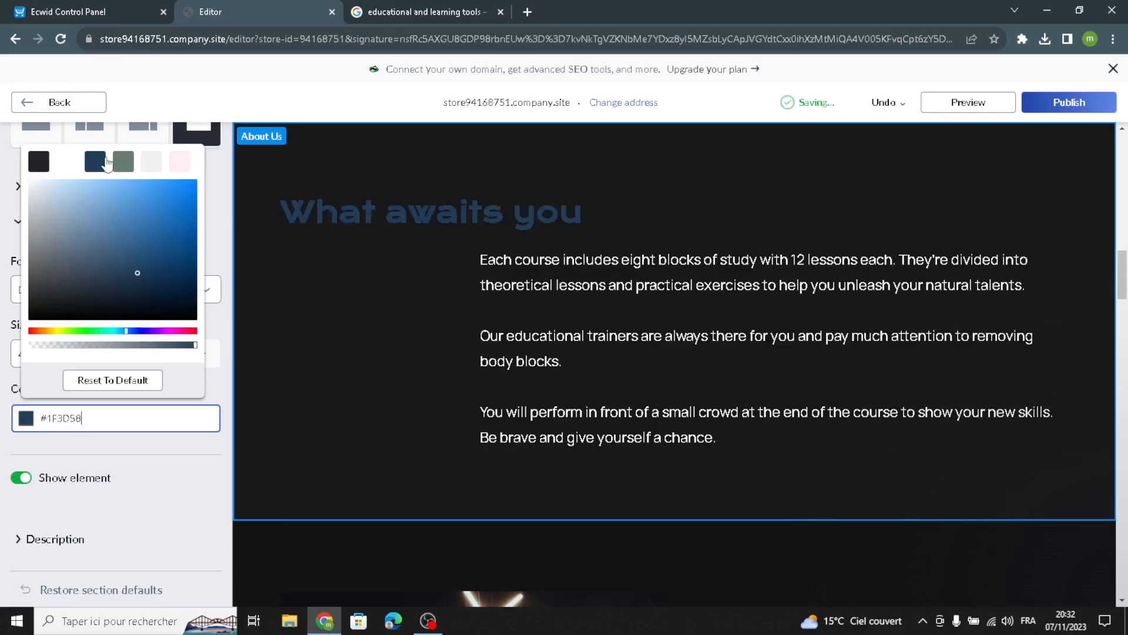
Step: Open the Product #1 Description section, then switch to the 'educational and learning tools' image results
left_click(46, 110)
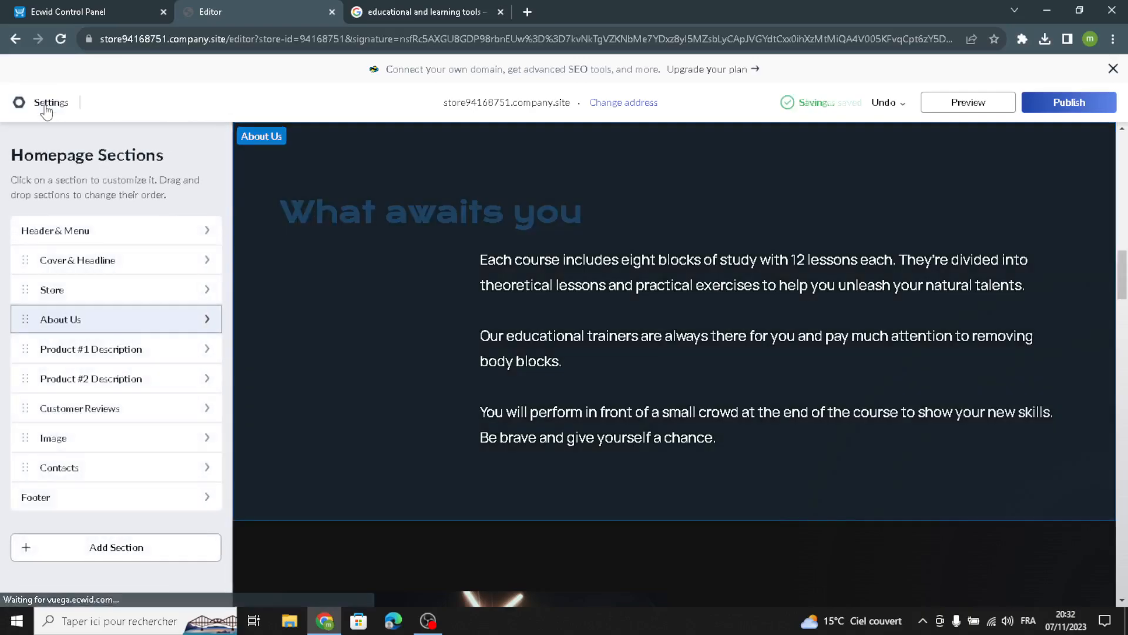
left_click(95, 349)
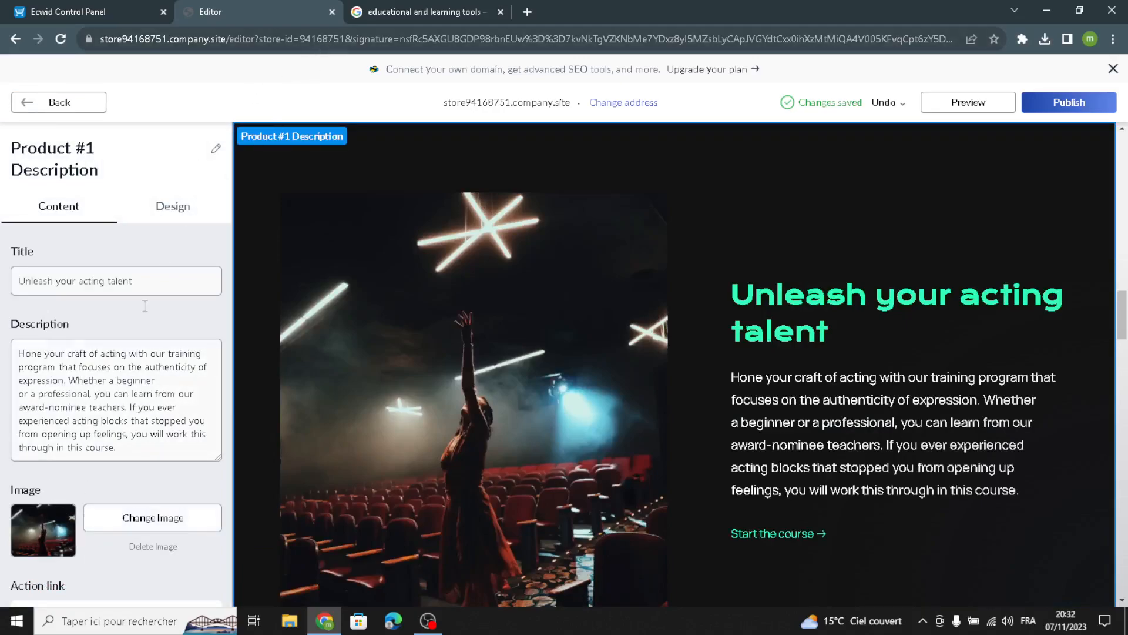
left_click(423, 8)
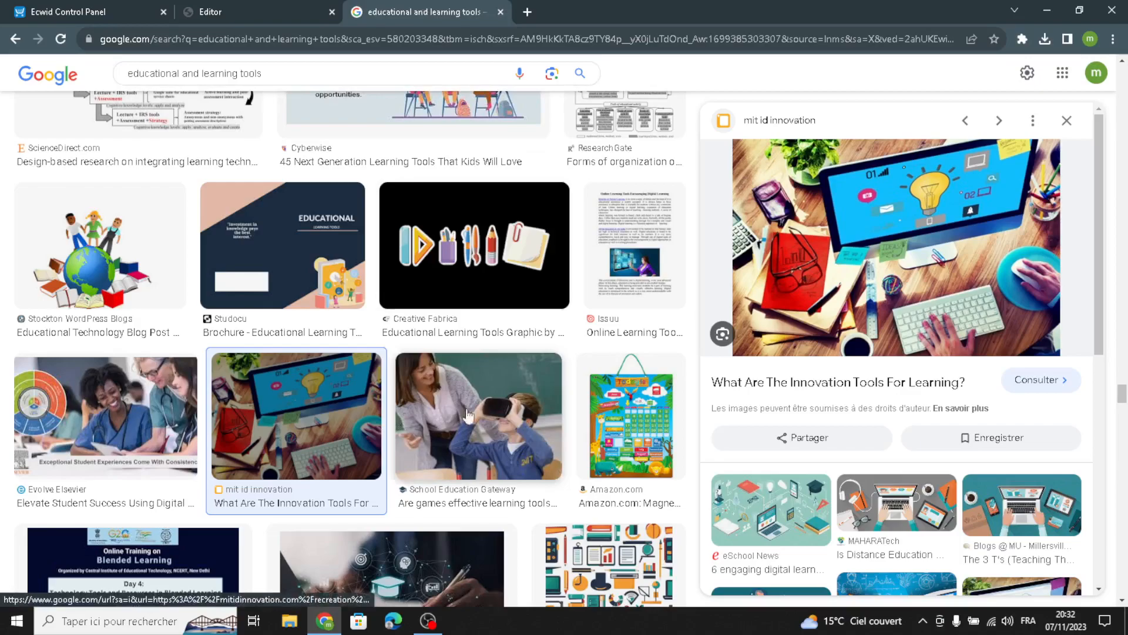
Step: Save the photo of children at a laptop as 0_YQssjg5NjZq2b77.jpg in Downloads, then return to the editor
scroll(486, 395, "down", 9)
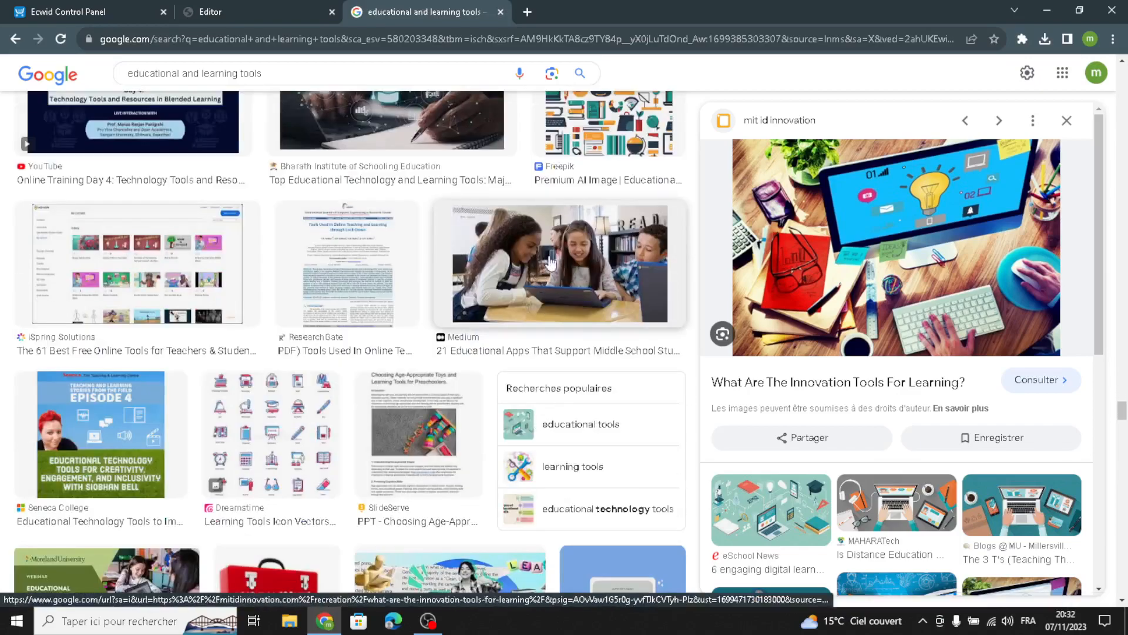
left_click(578, 275)
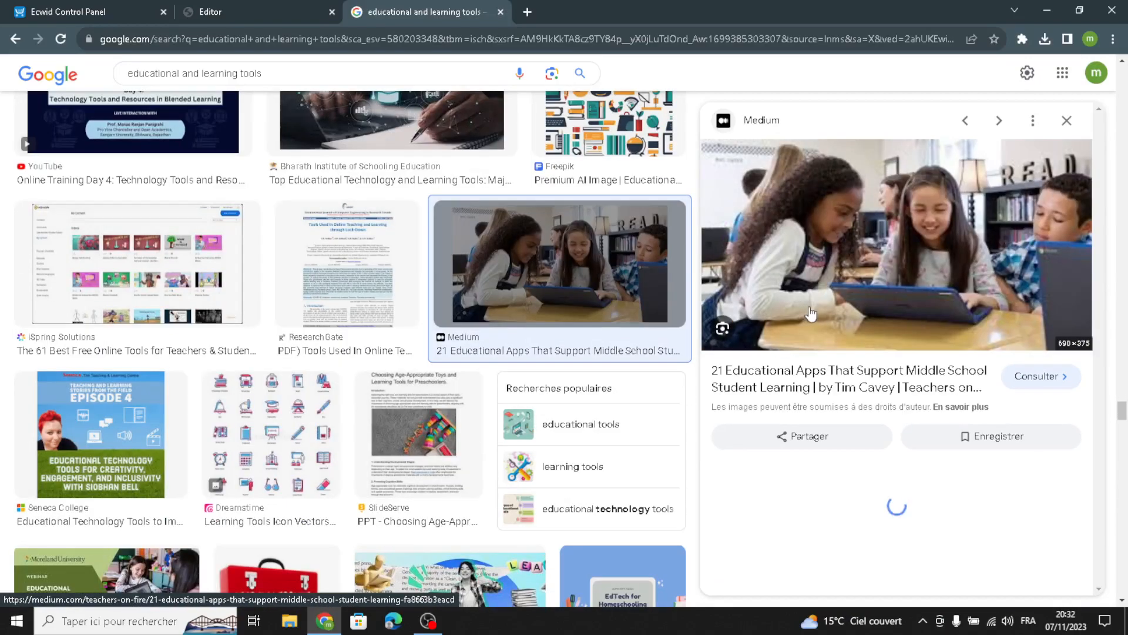
right_click(871, 275)
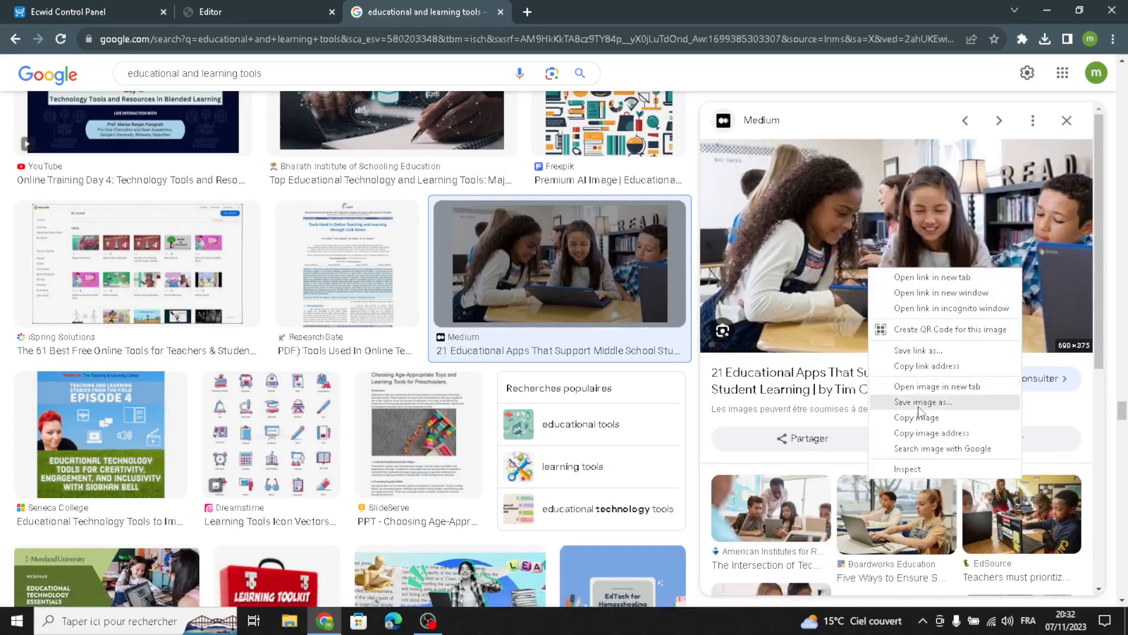
left_click(905, 399)
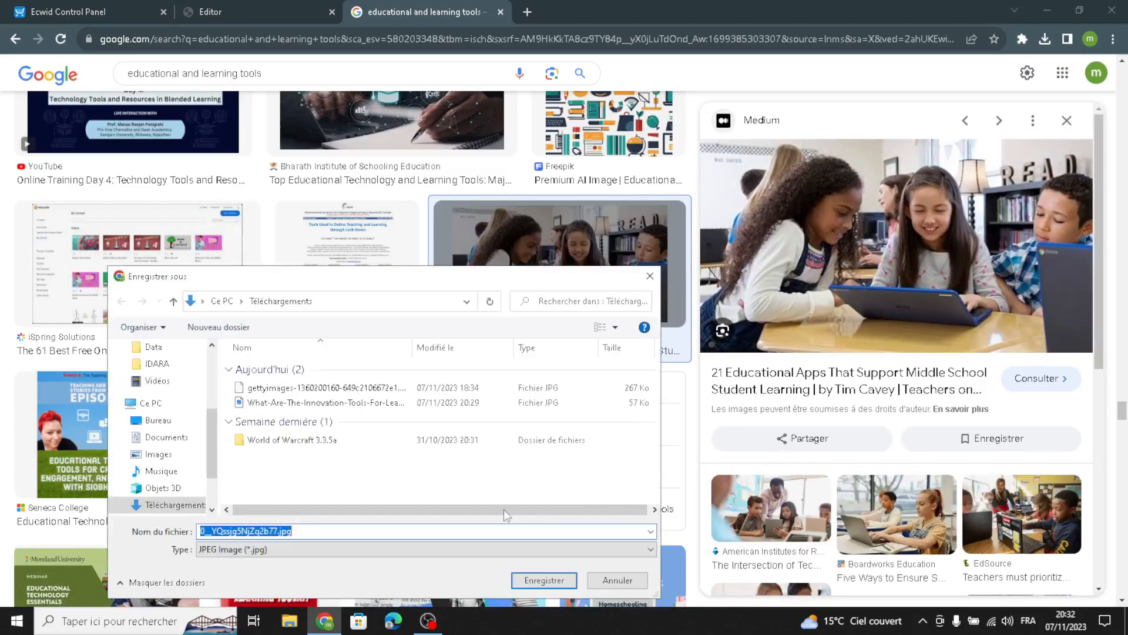
left_click(551, 585)
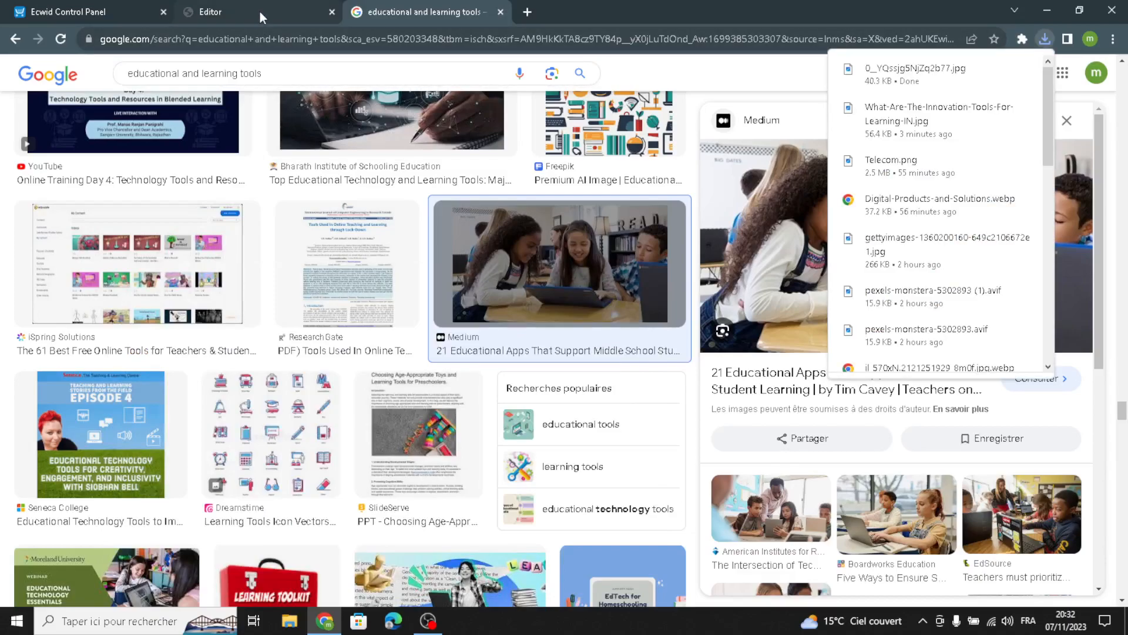
left_click(226, 10)
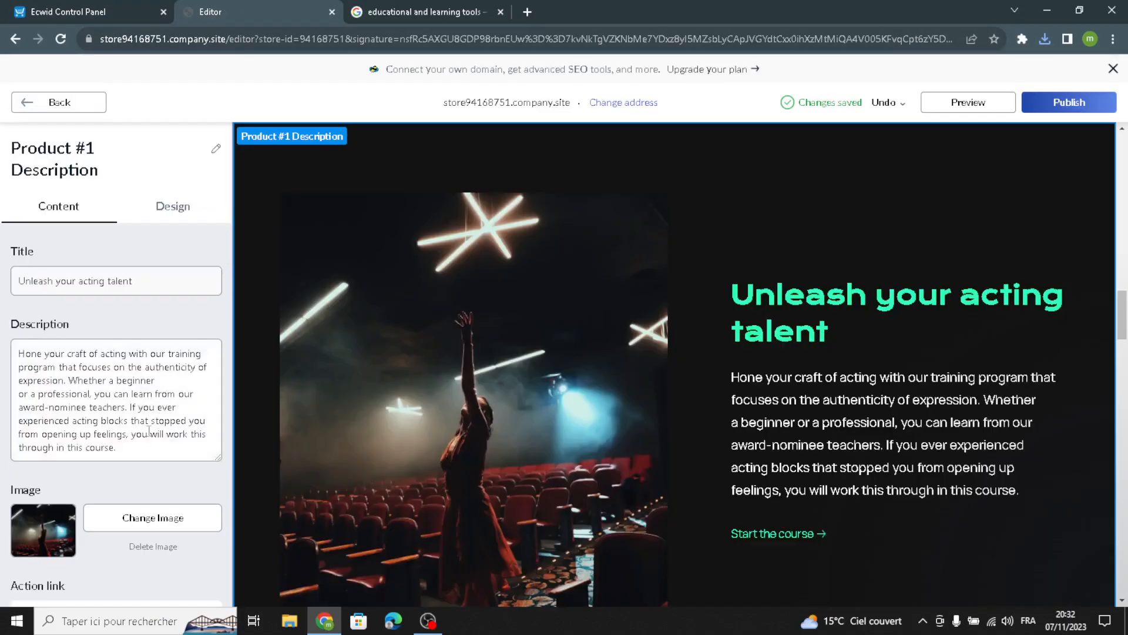
Step: Replace the Product #1 Description image with the downloaded classroom photo 0_YQssjg5NjZq2b77.jpg
left_click(124, 525)
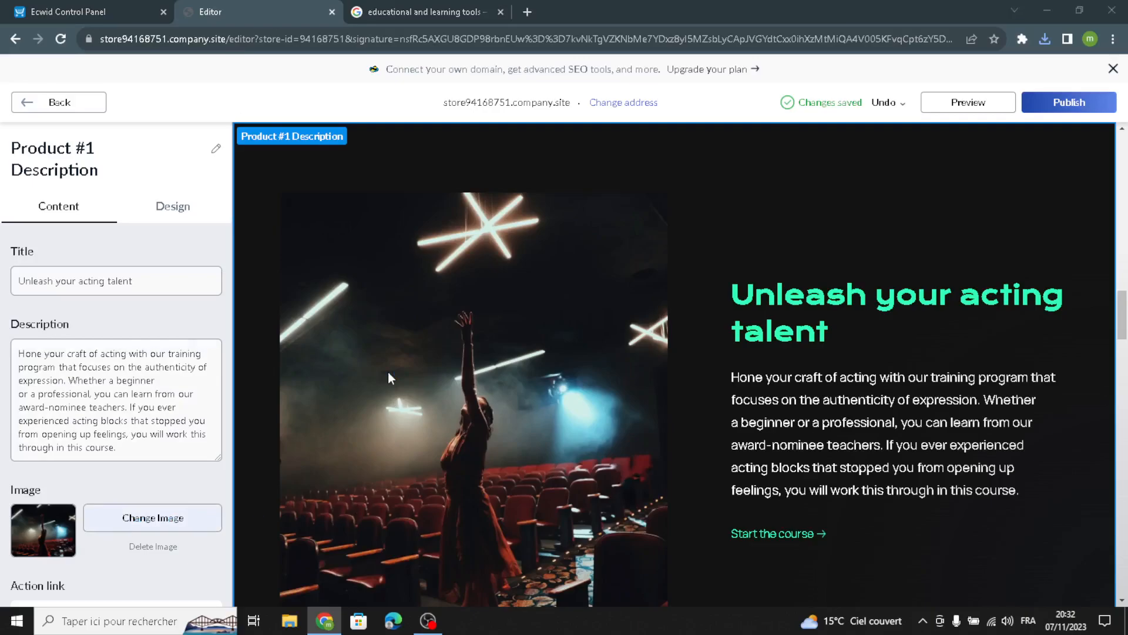
left_click(353, 388)
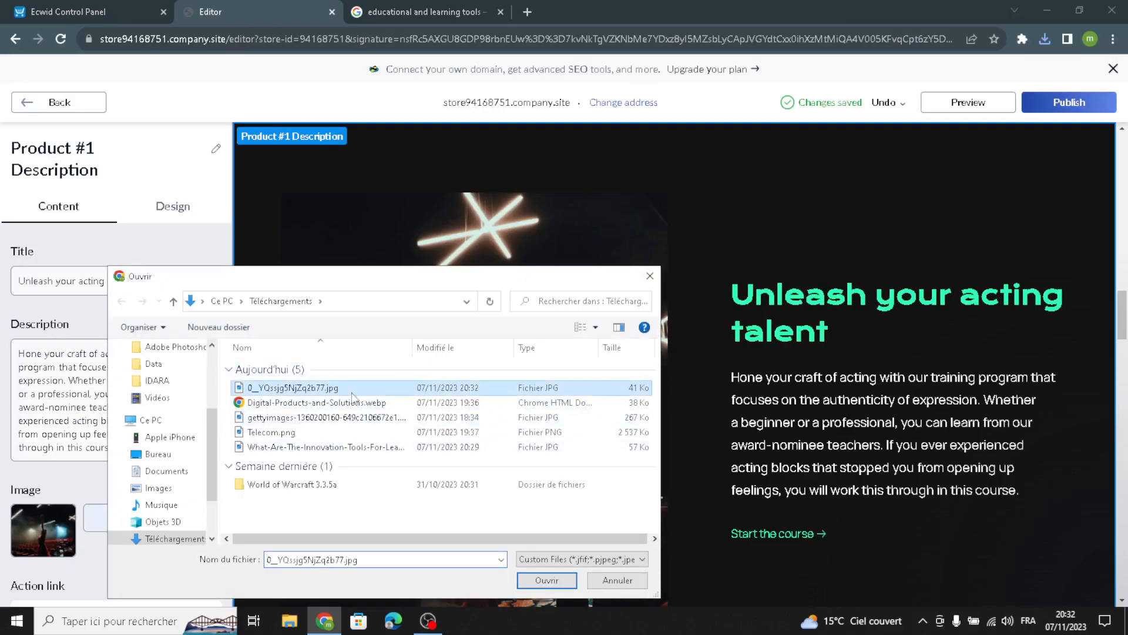
left_click(552, 580)
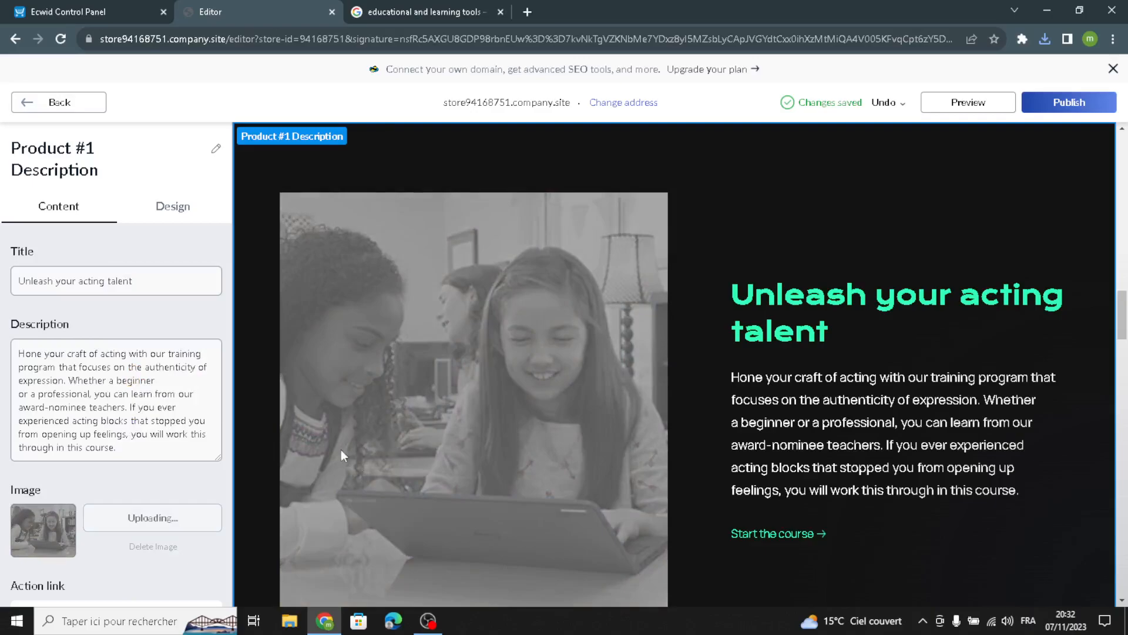
scroll(171, 416, "down", 1)
left_click_drag(160, 403, 4, 282)
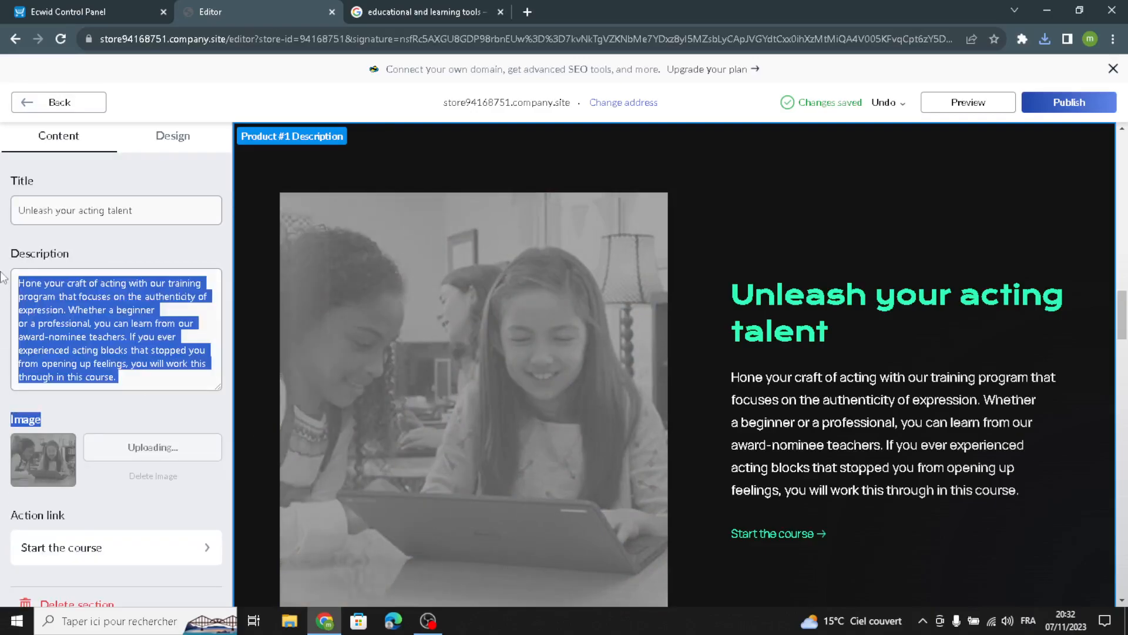
left_click(161, 395)
scroll(179, 423, "up", 1)
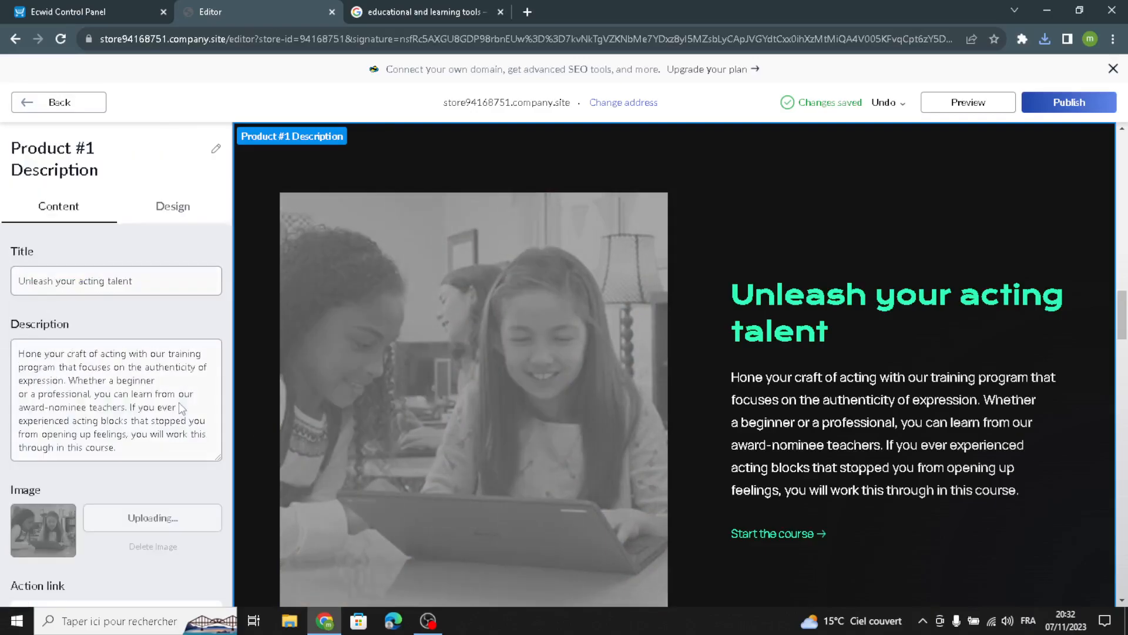
left_click_drag(133, 280, 127, 200)
Step: Switch the section to the layout with centred text over a full-width image
left_click(152, 212)
left_click(71, 304)
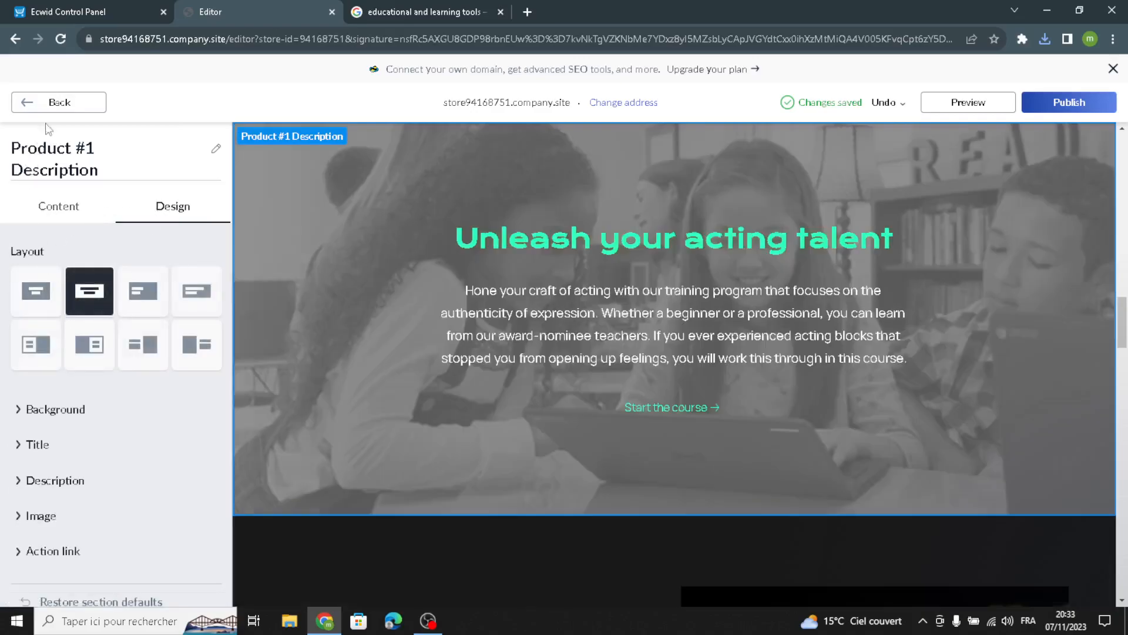
left_click(51, 102)
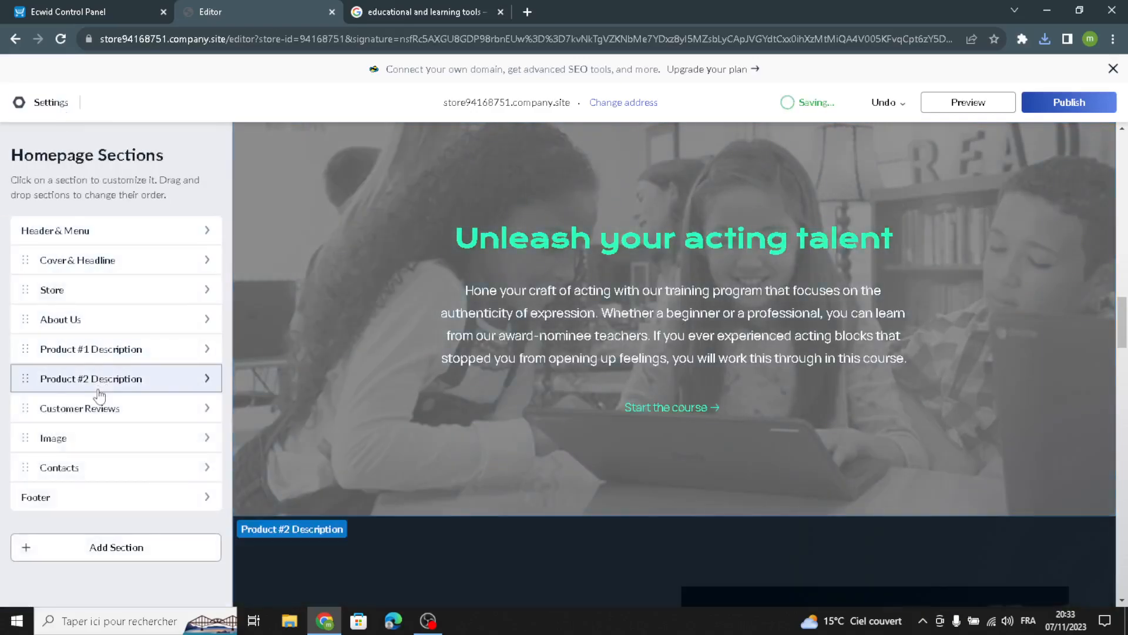
Step: Add a fourth placeholder review to the Customer Reviews section
left_click(172, 384)
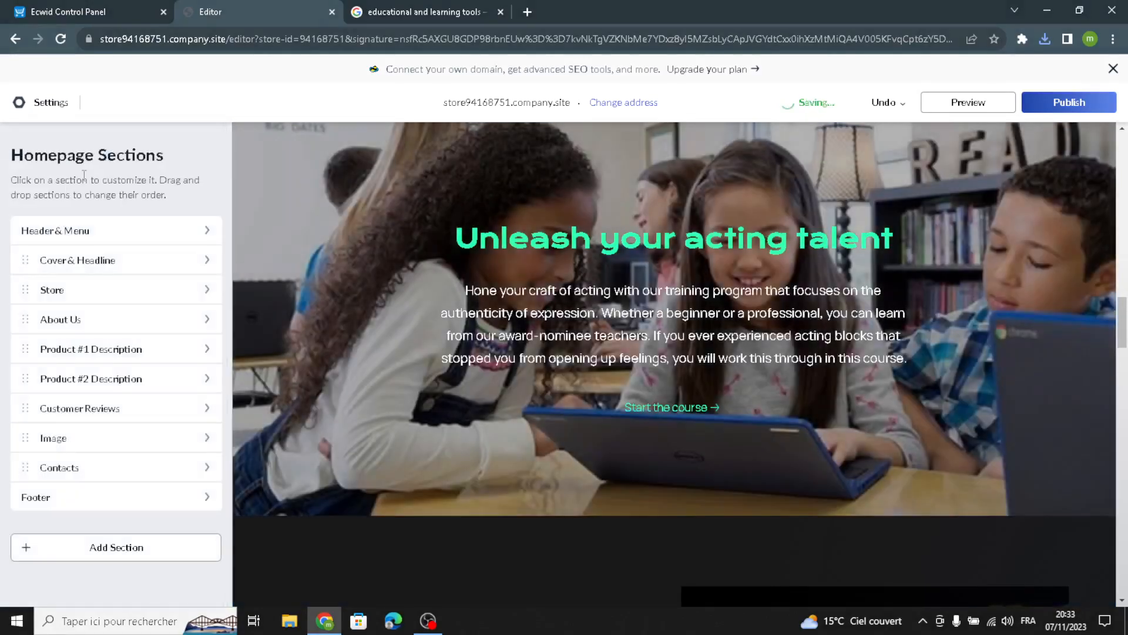
left_click(83, 381)
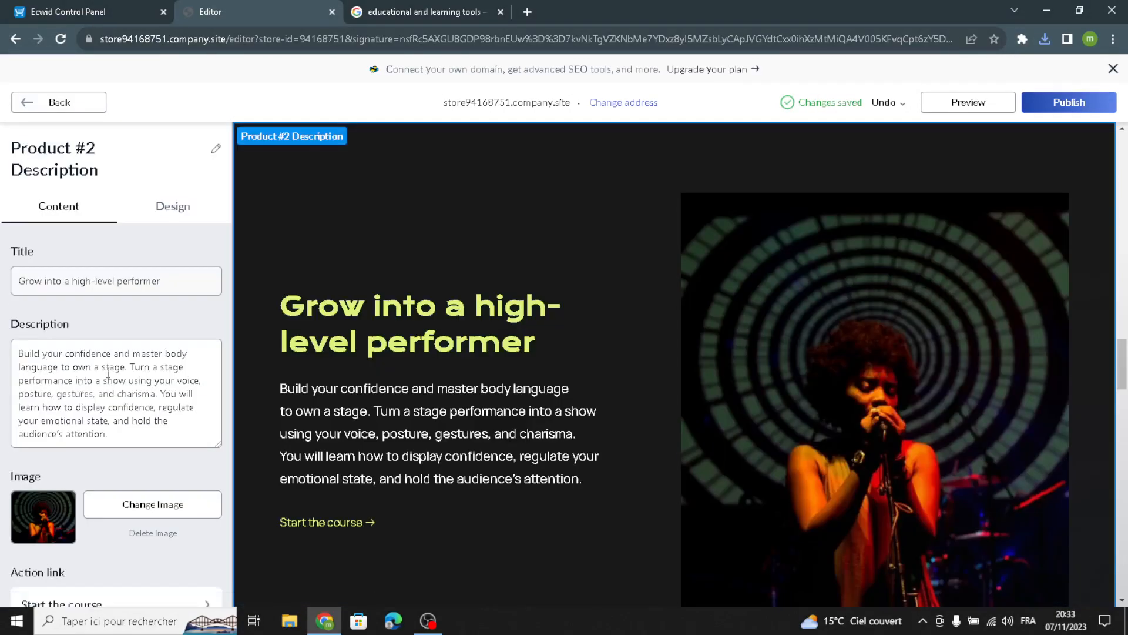
left_click(37, 107)
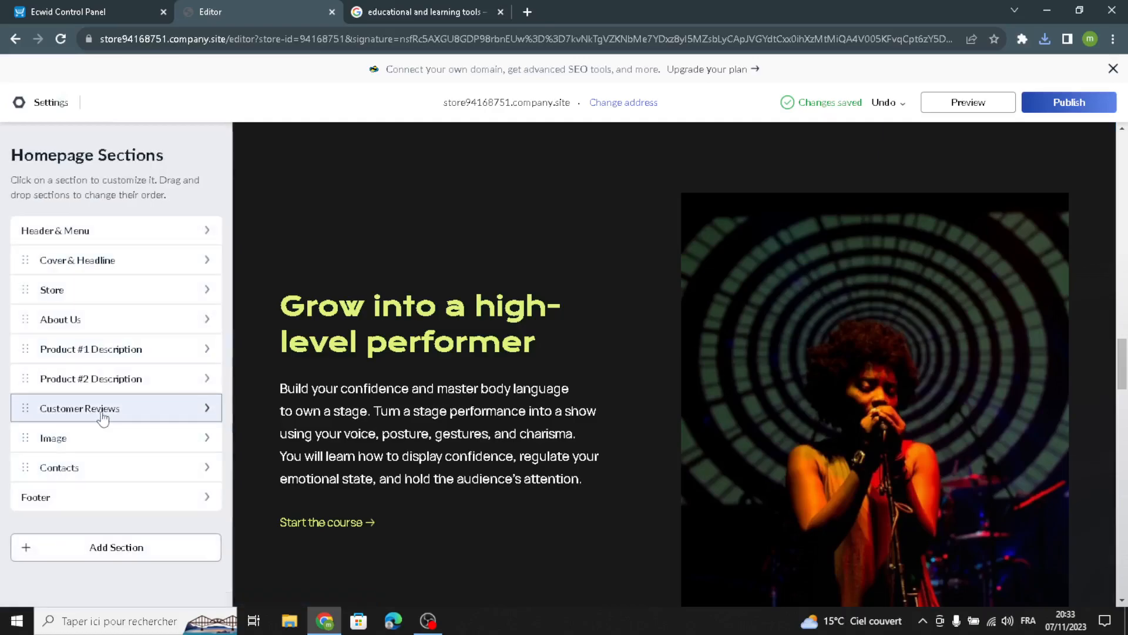
left_click(103, 411)
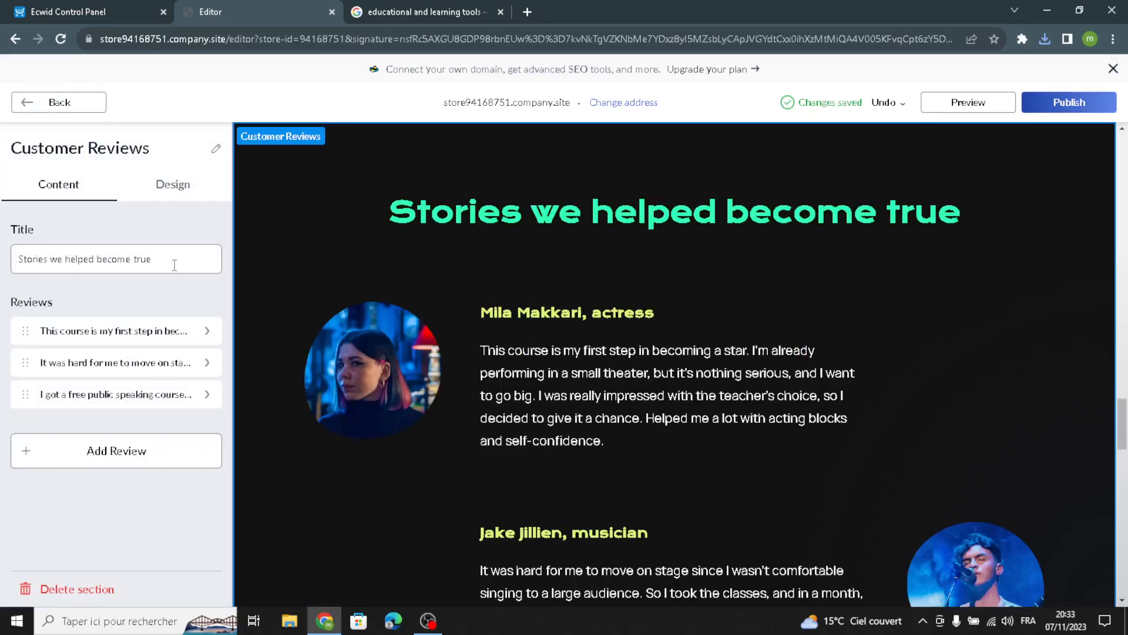
left_click(125, 453)
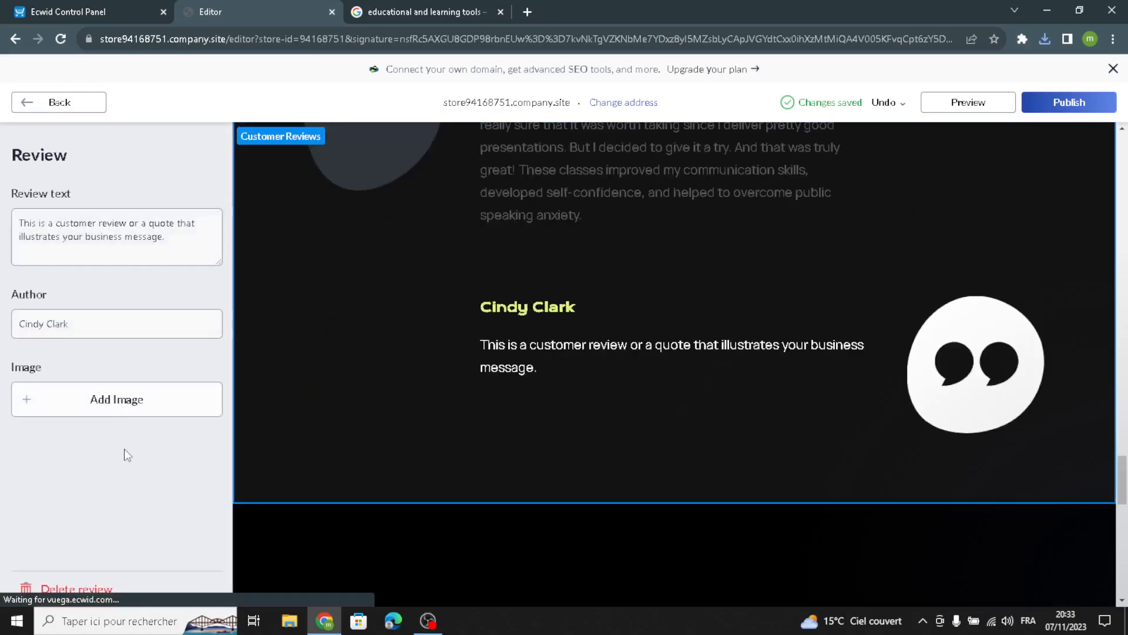
left_click_drag(165, 237, 9, 133)
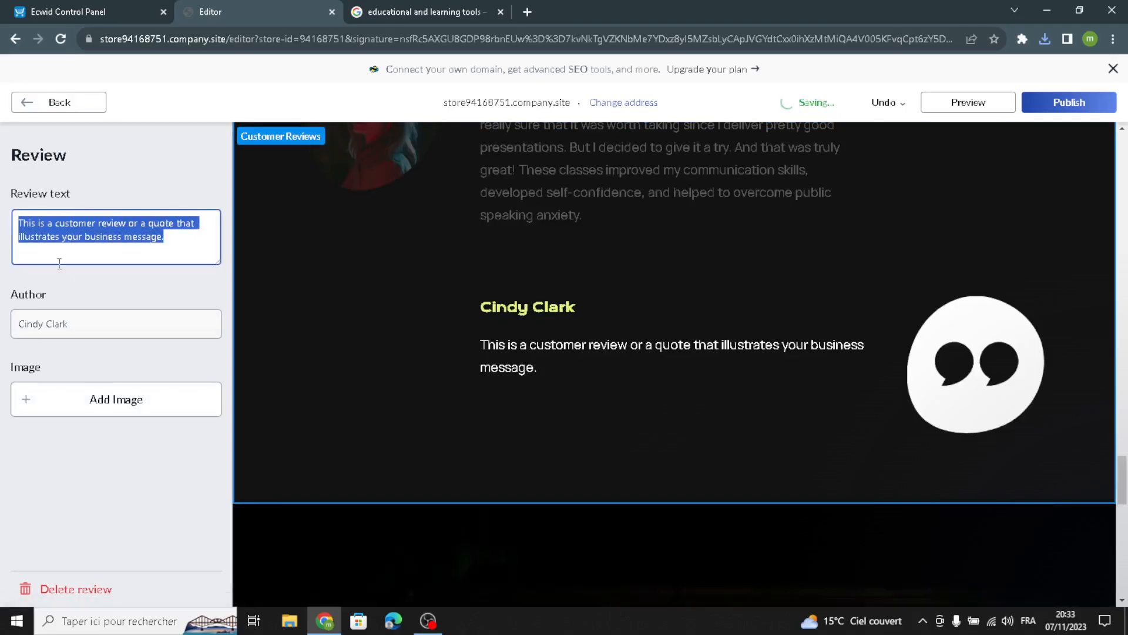
triple_click(105, 335)
left_click(84, 489)
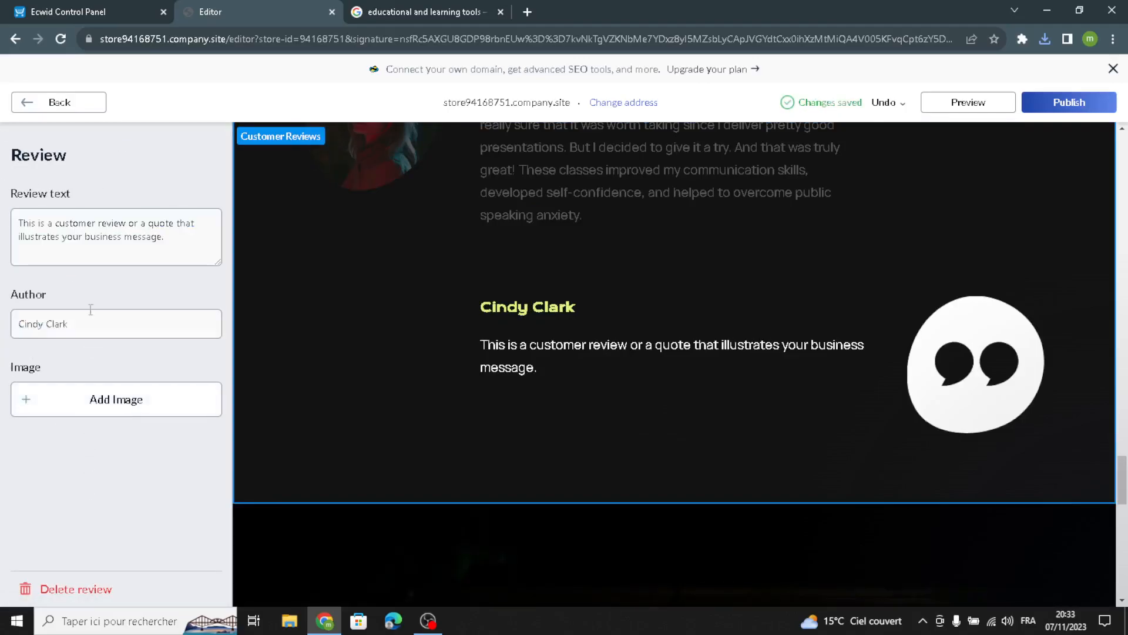
left_click(55, 111)
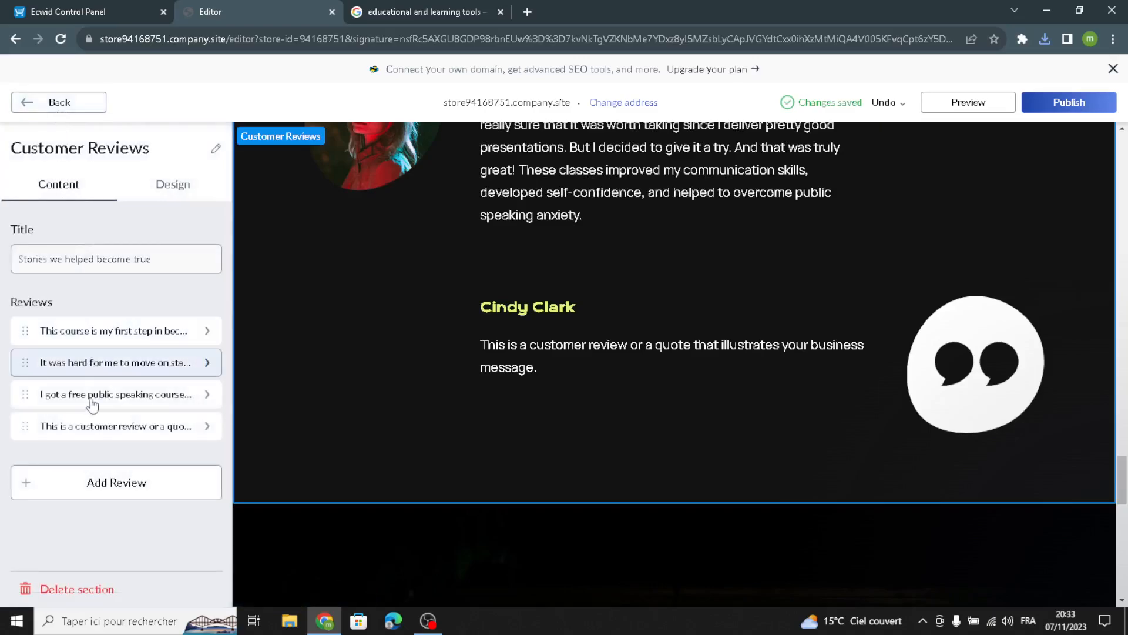
Step: Display the customer reviews as a centred one-at-a-time slider with large text
left_click(153, 194)
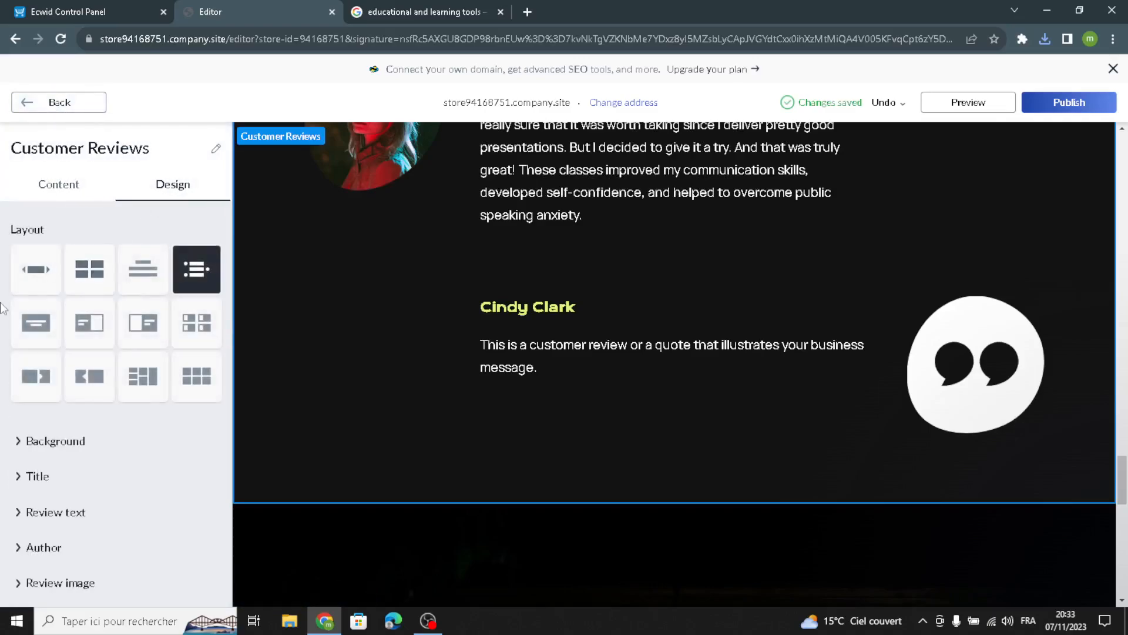
left_click(36, 270)
left_click(38, 327)
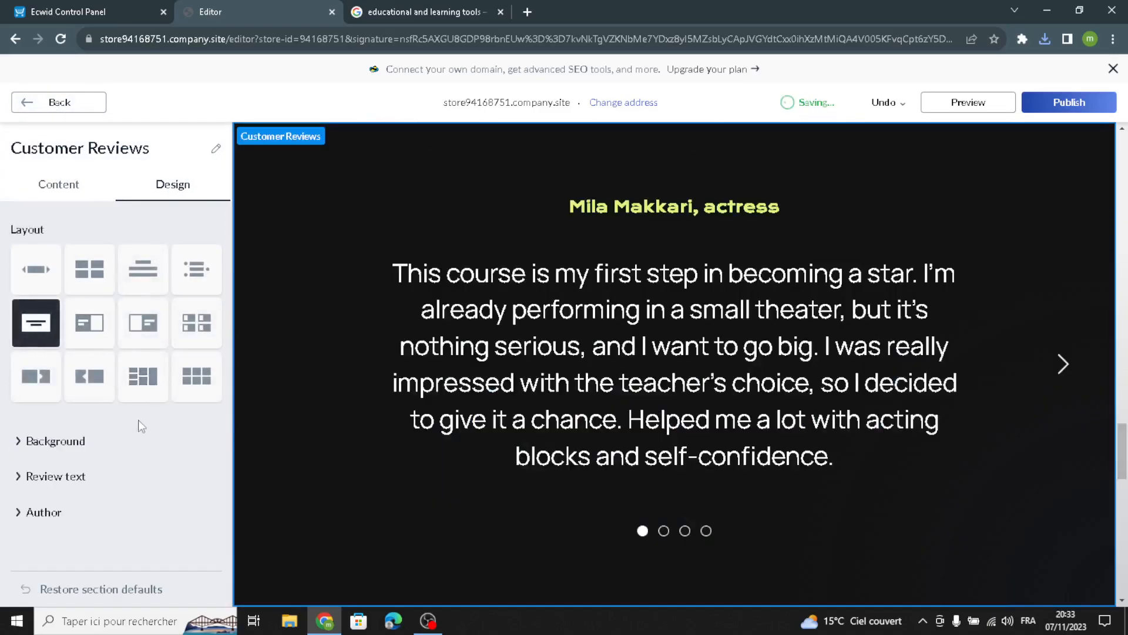
left_click(76, 103)
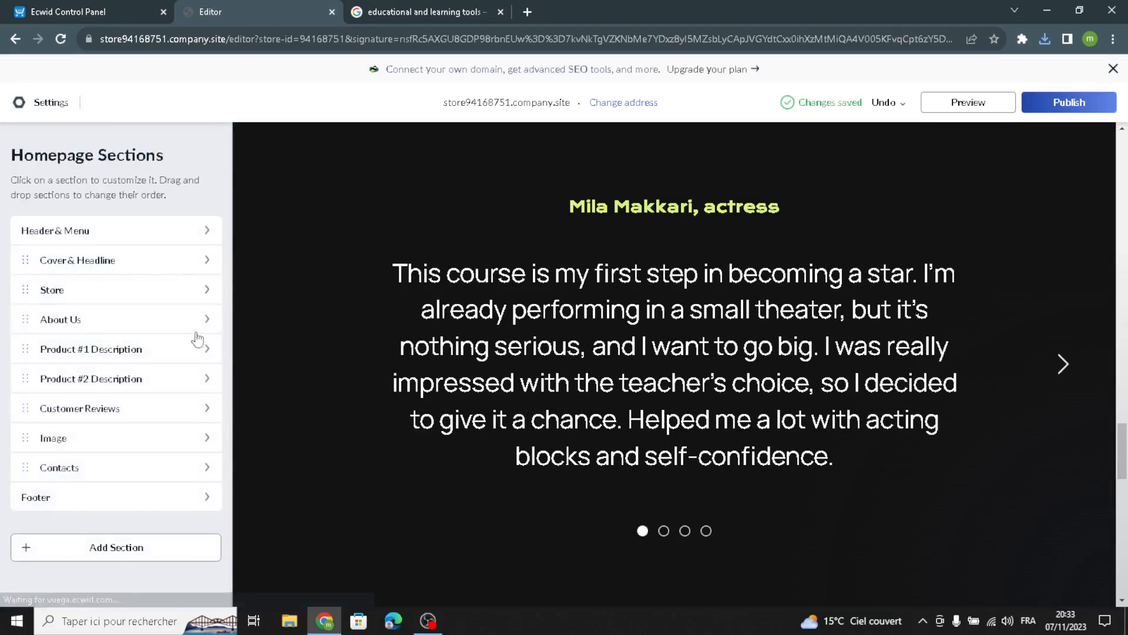
left_click(96, 439)
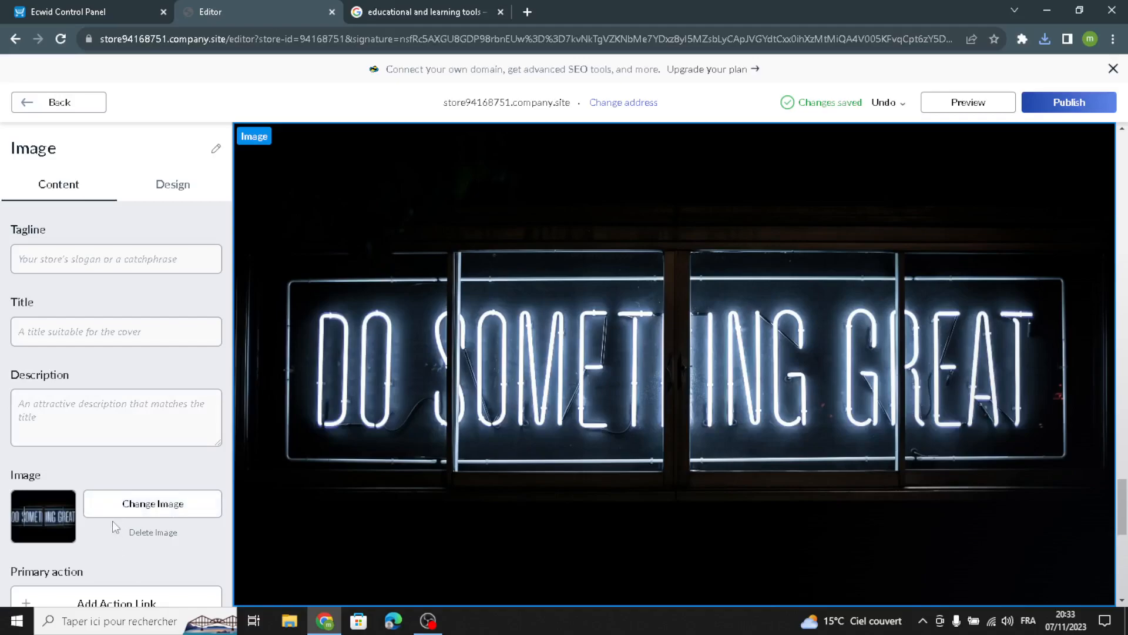
scroll(121, 405, "down", 3)
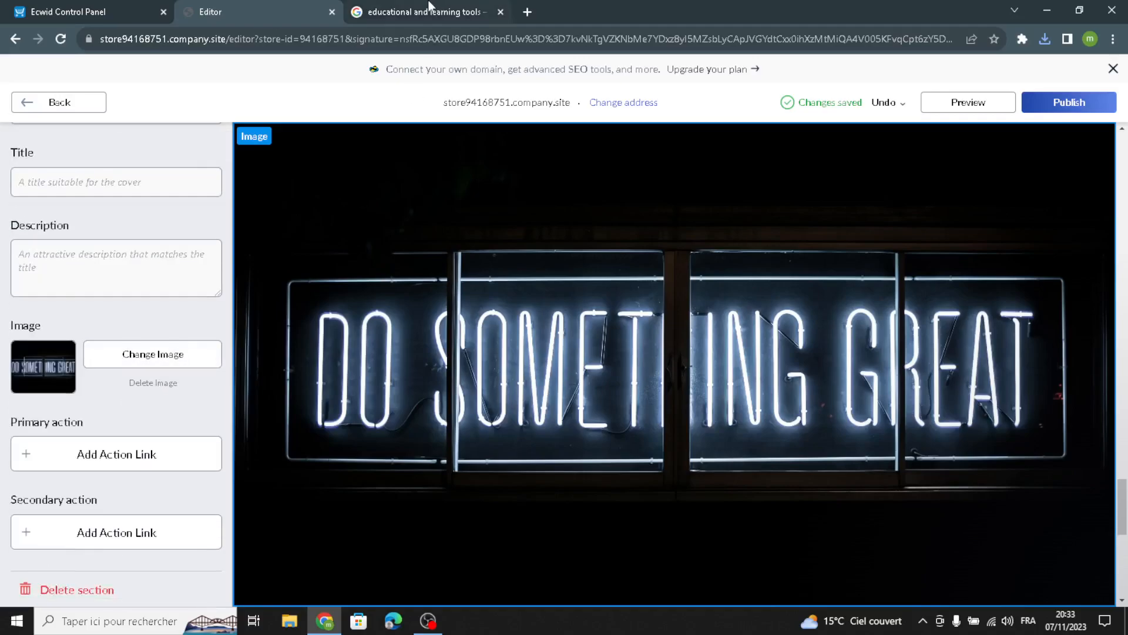
left_click(73, 105)
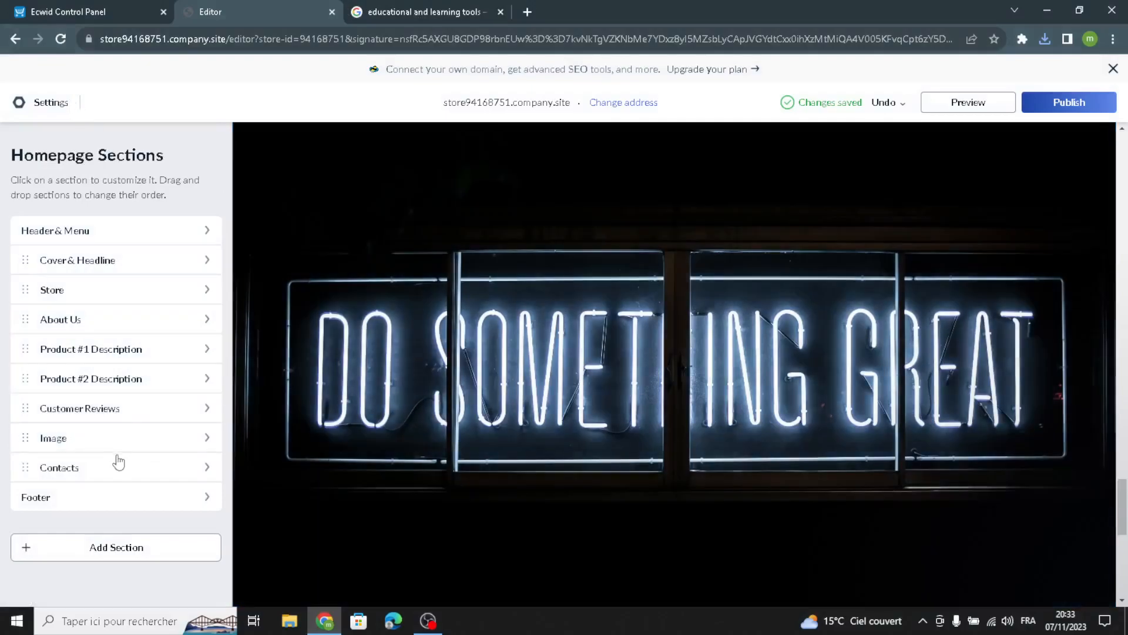
Step: Give the Contacts address the subheading 'Address'
left_click(105, 466)
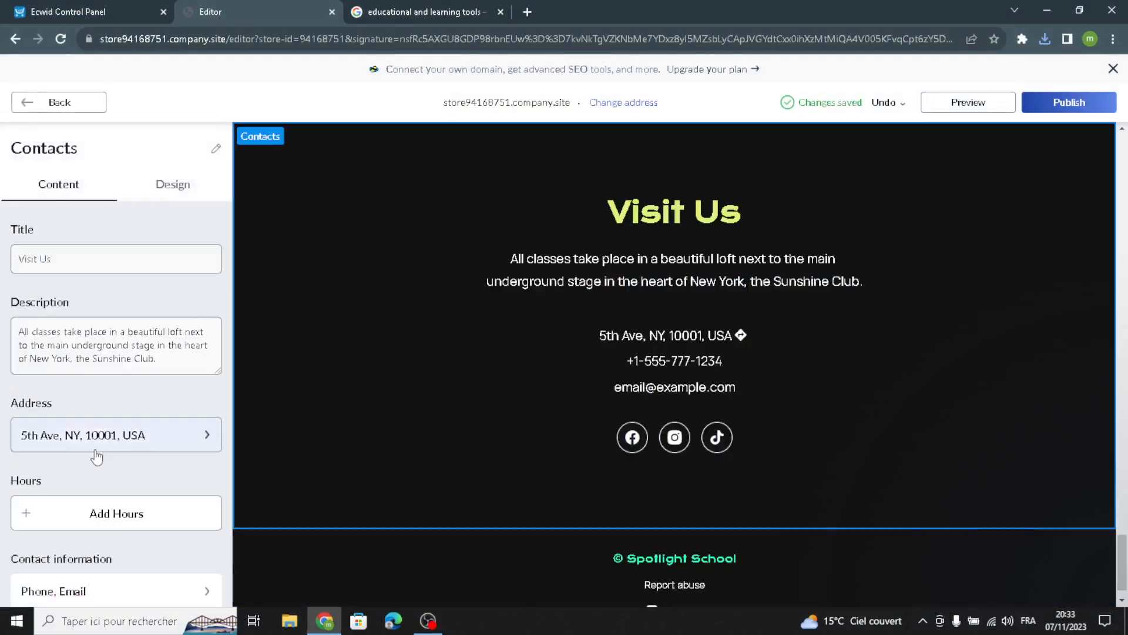
left_click_drag(119, 255, 2, 260)
left_click_drag(157, 360, 13, 262)
left_click(138, 436)
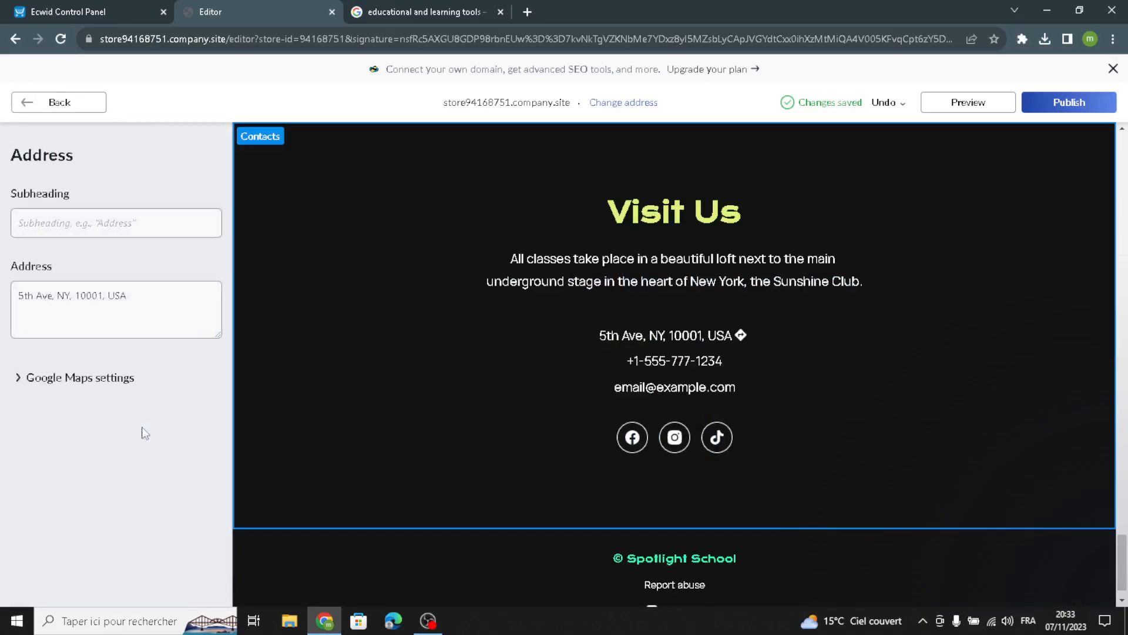
left_click(153, 221)
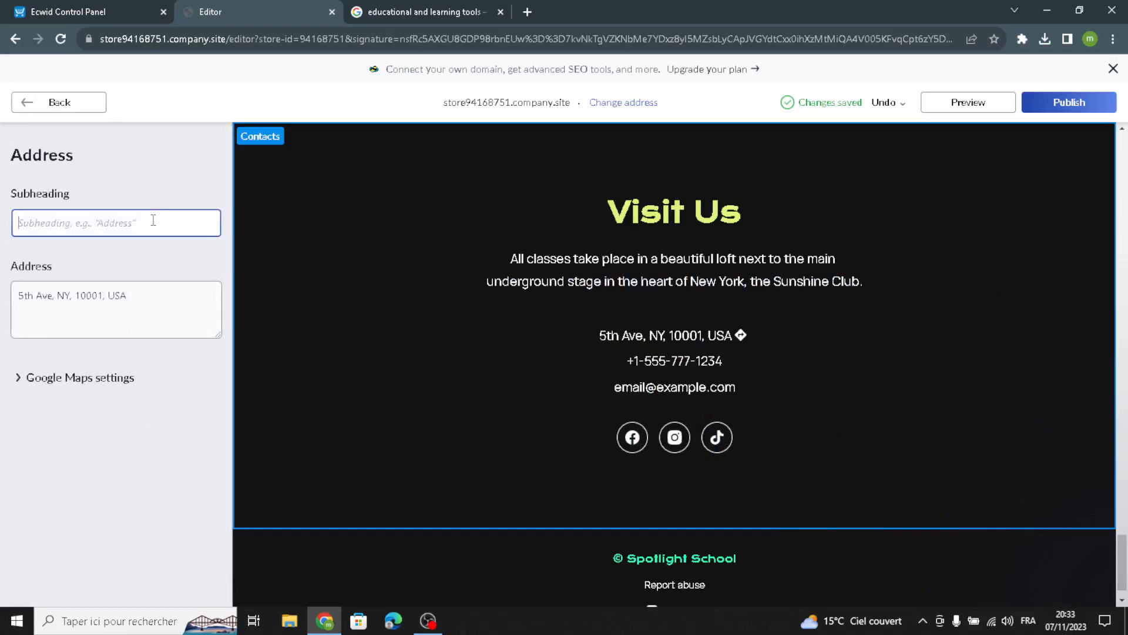
type("Address")
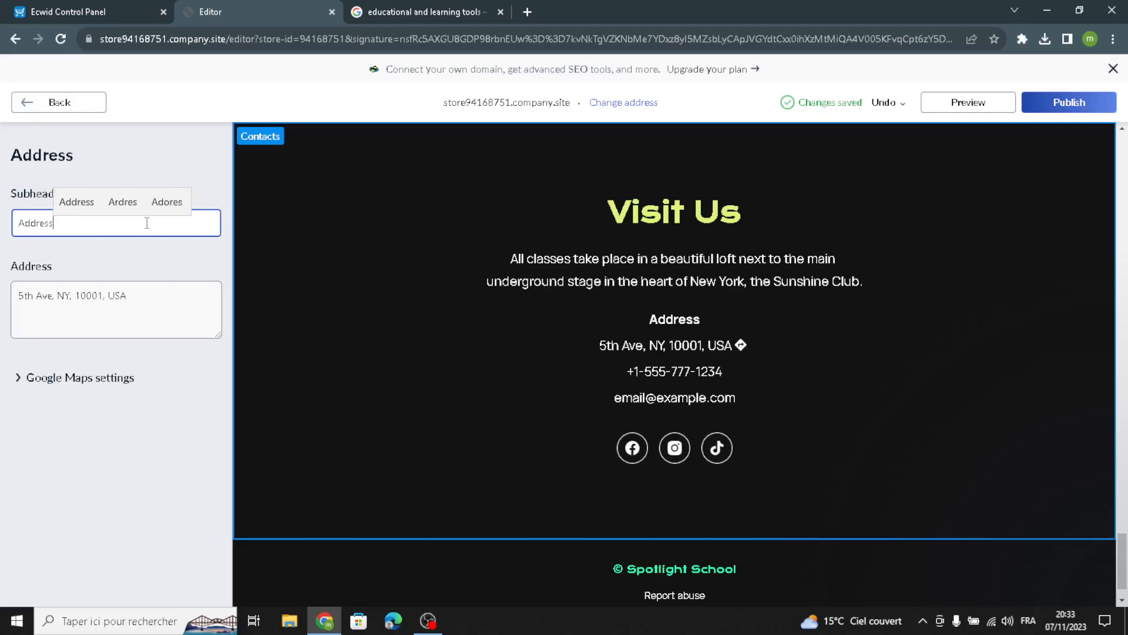
left_click(26, 103)
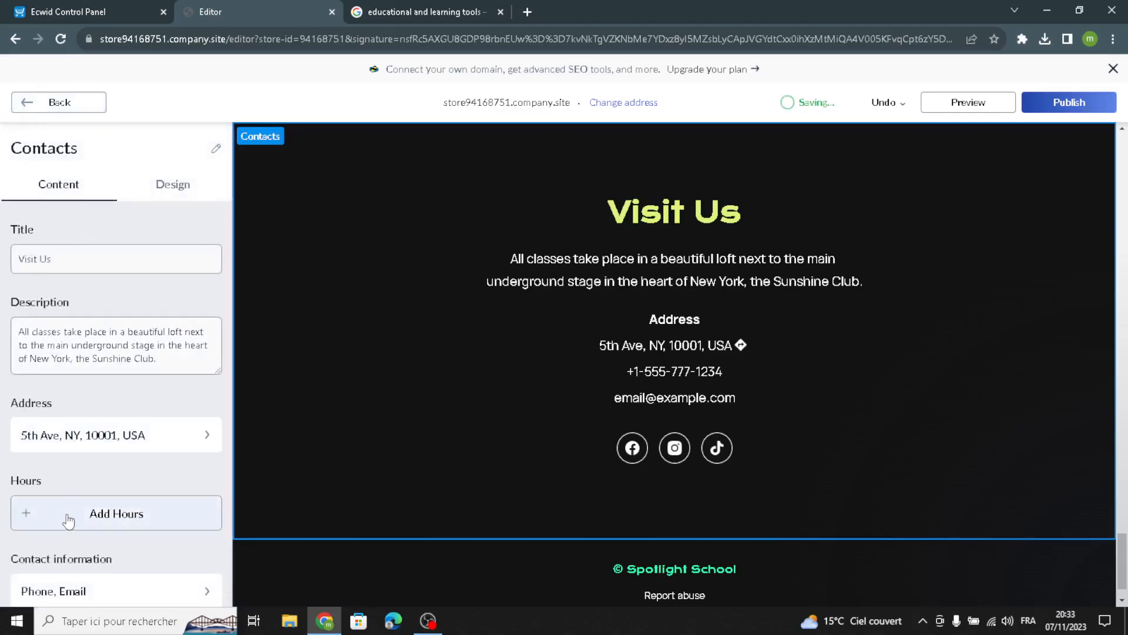
Step: Add opening hours with the subheading 'Open hours'
left_click(68, 519)
left_click(135, 219)
type("Open hours")
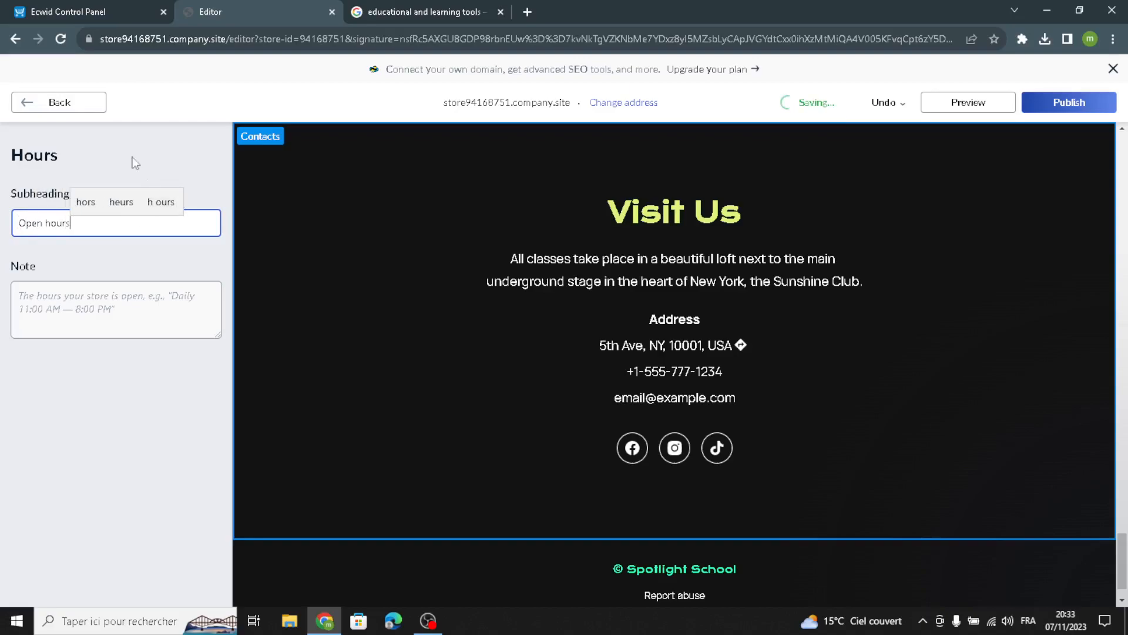
left_click(59, 103)
Step: Check the phone and email details and the social profile links
scroll(176, 412, "down", 3)
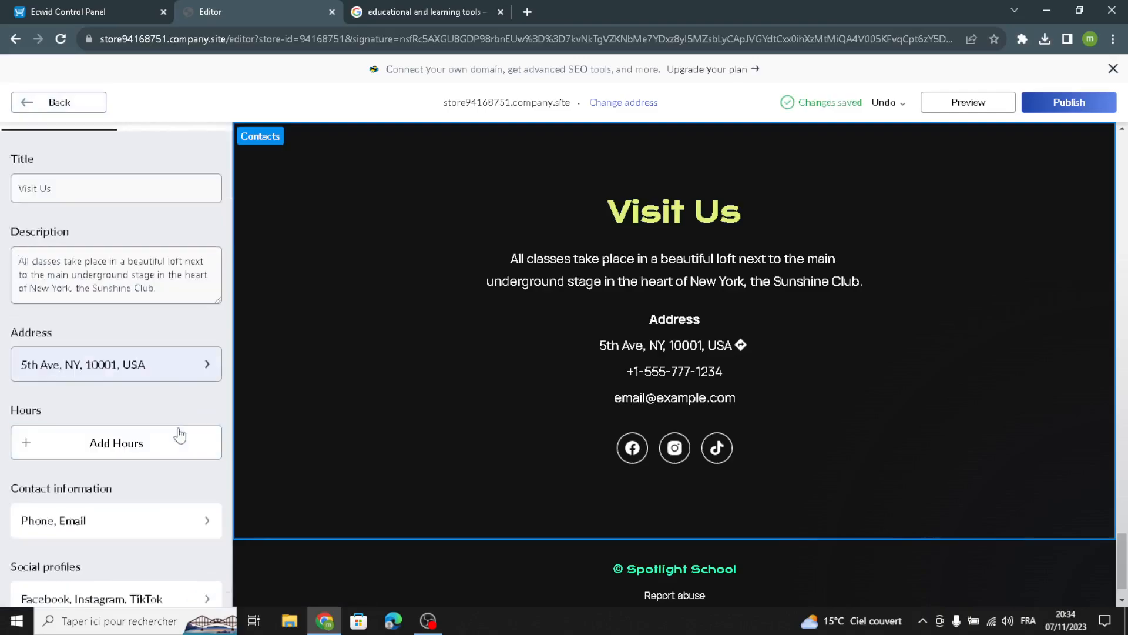
left_click(171, 382)
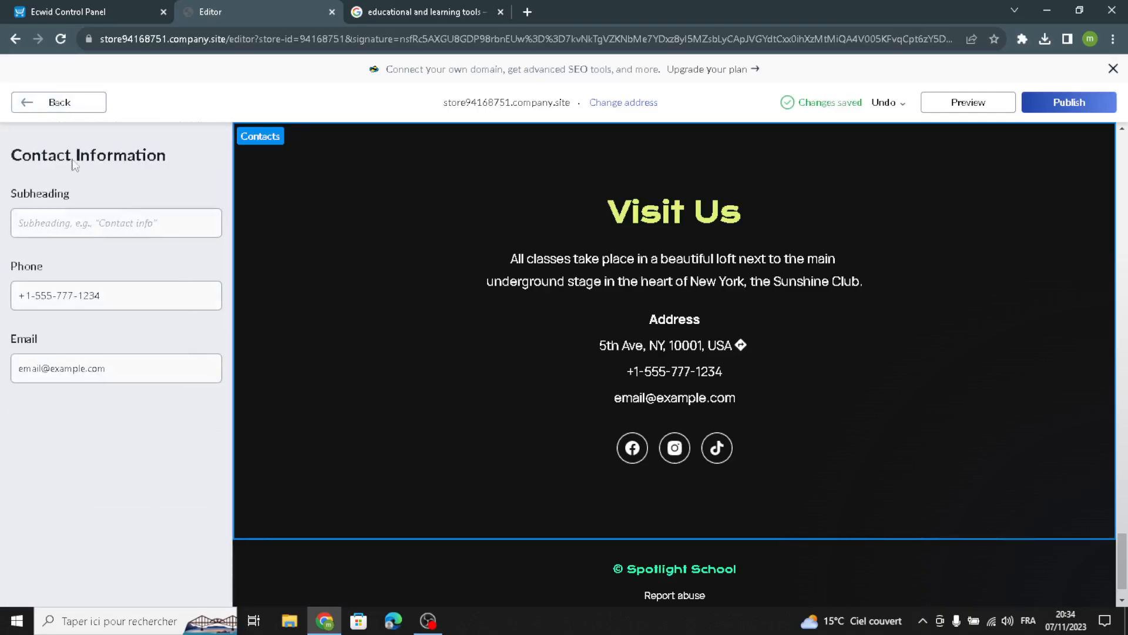
left_click(52, 102)
scroll(110, 500, "down", 3)
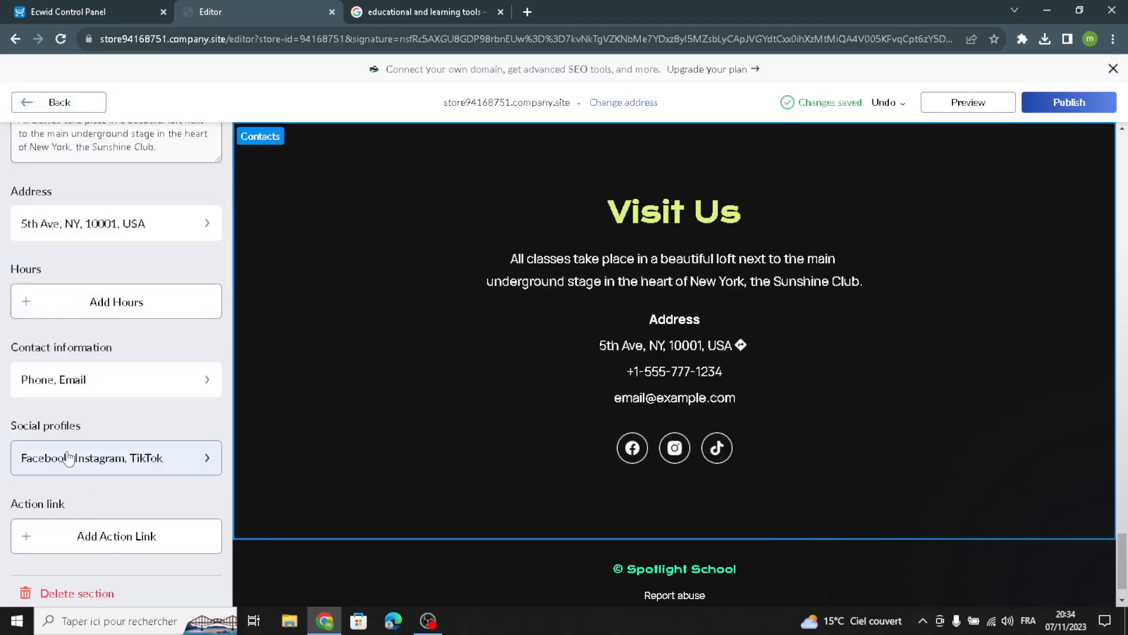
left_click(108, 458)
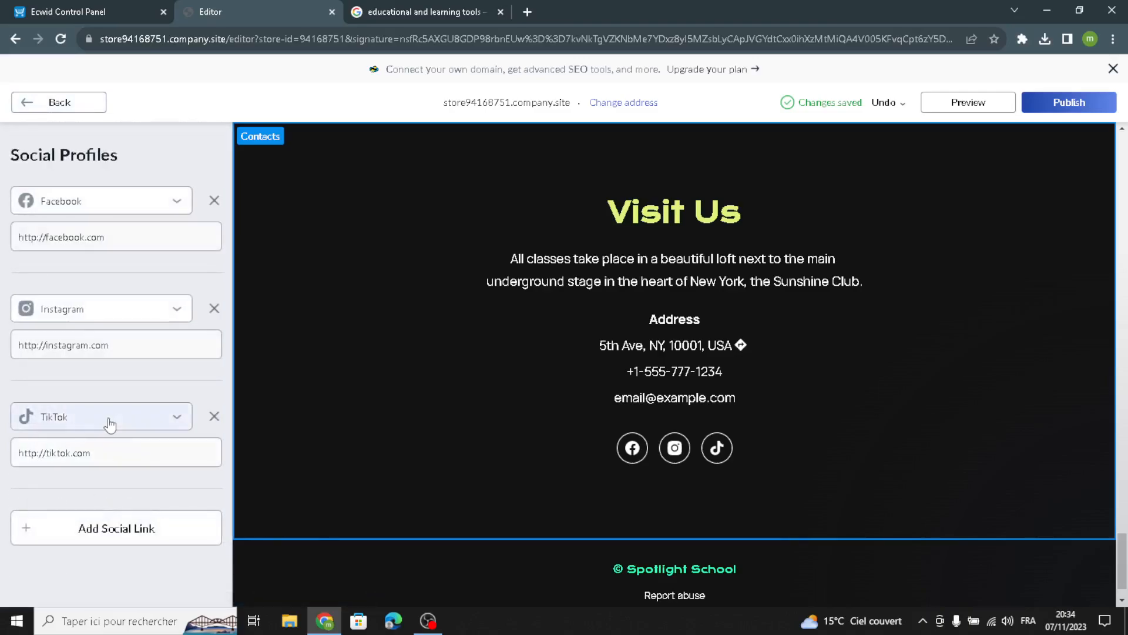
left_click(52, 109)
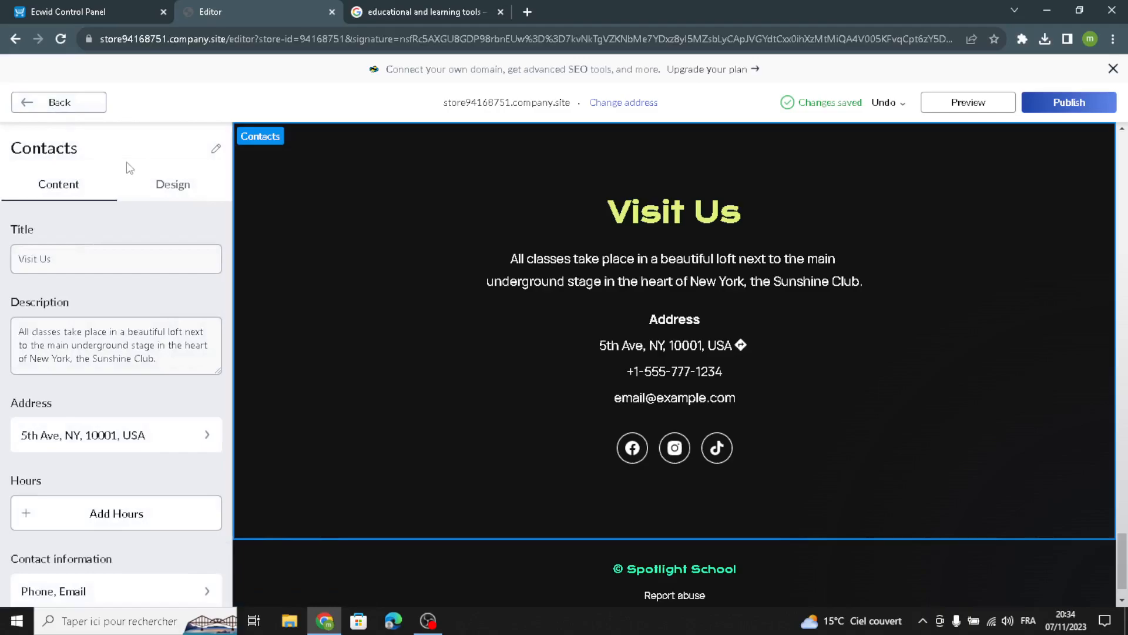
Step: Set the Contacts section to the map-with-card layout and reposition the New York map
left_click(171, 182)
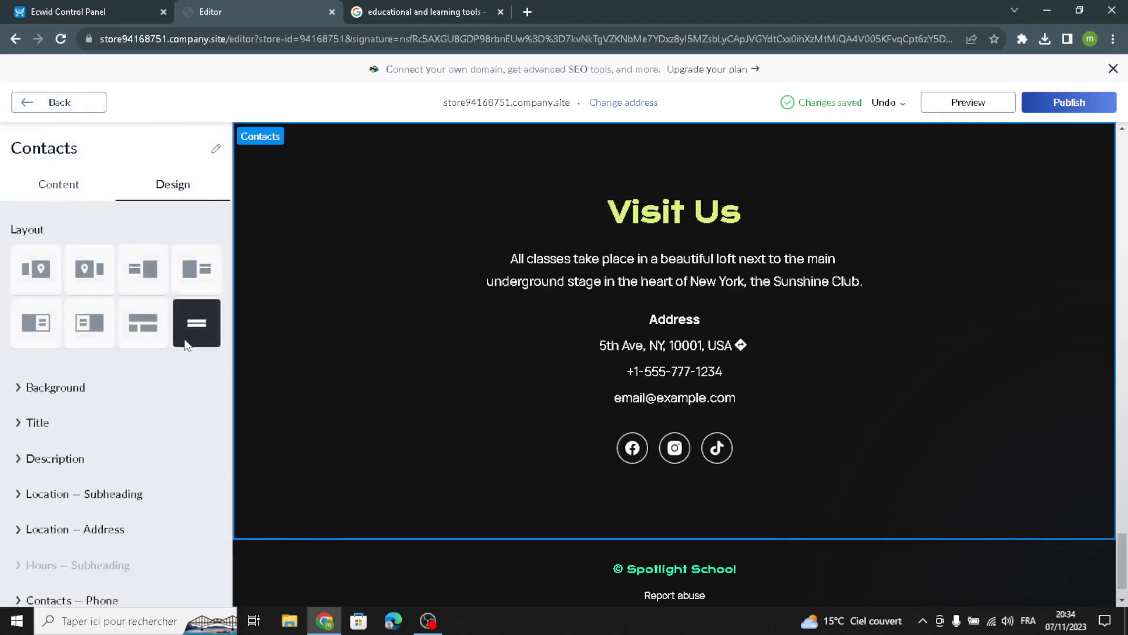
left_click(89, 323)
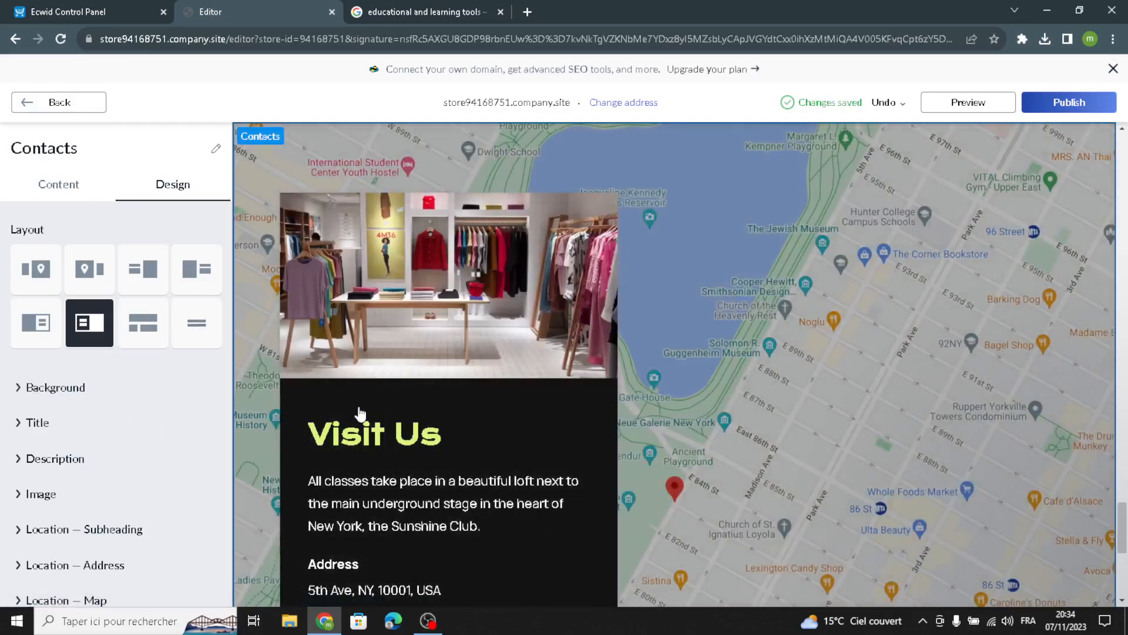
mouse_move(884, 365)
left_mouse_down()
mouse_move(940, 326)
mouse_move(1021, 356)
mouse_move(999, 371)
mouse_move(830, 383)
left_mouse_up()
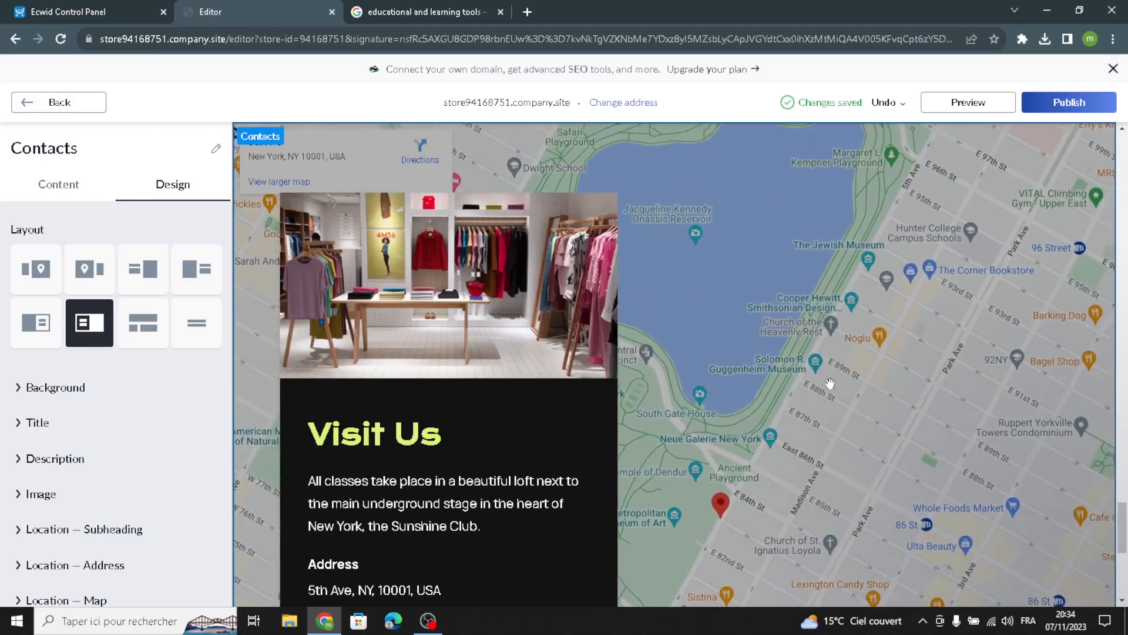
left_click(25, 101)
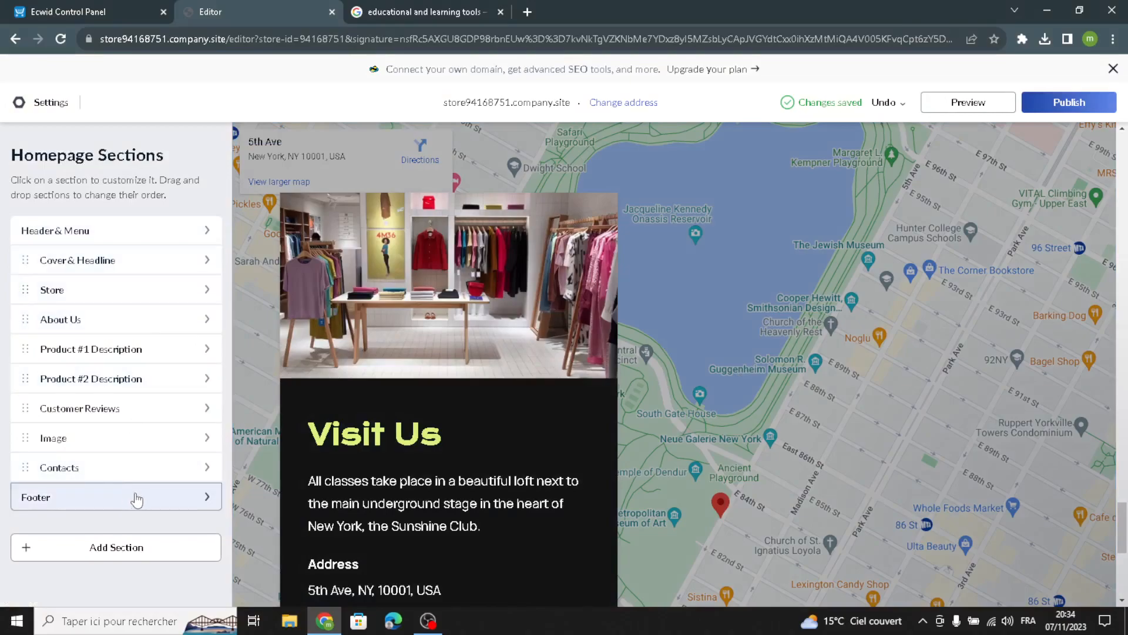
Step: Replace 'Spotlight School' with 'Learnify' in the footer copyright so it reads '© Learnify'
left_click(141, 499)
left_click_drag(100, 260, 33, 264)
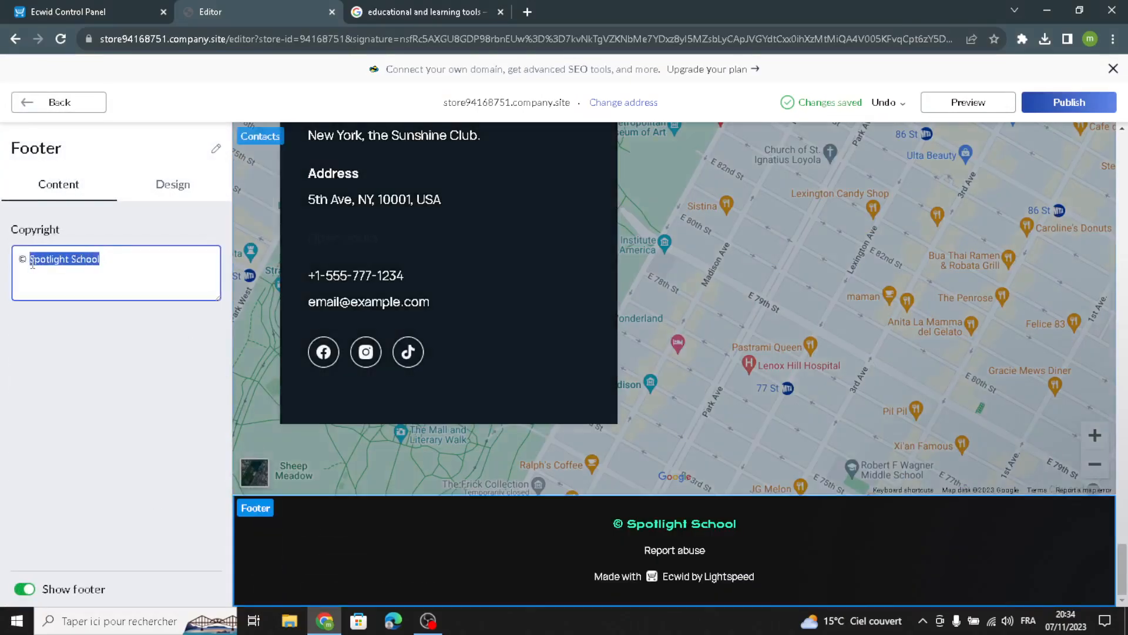
type("Learnify")
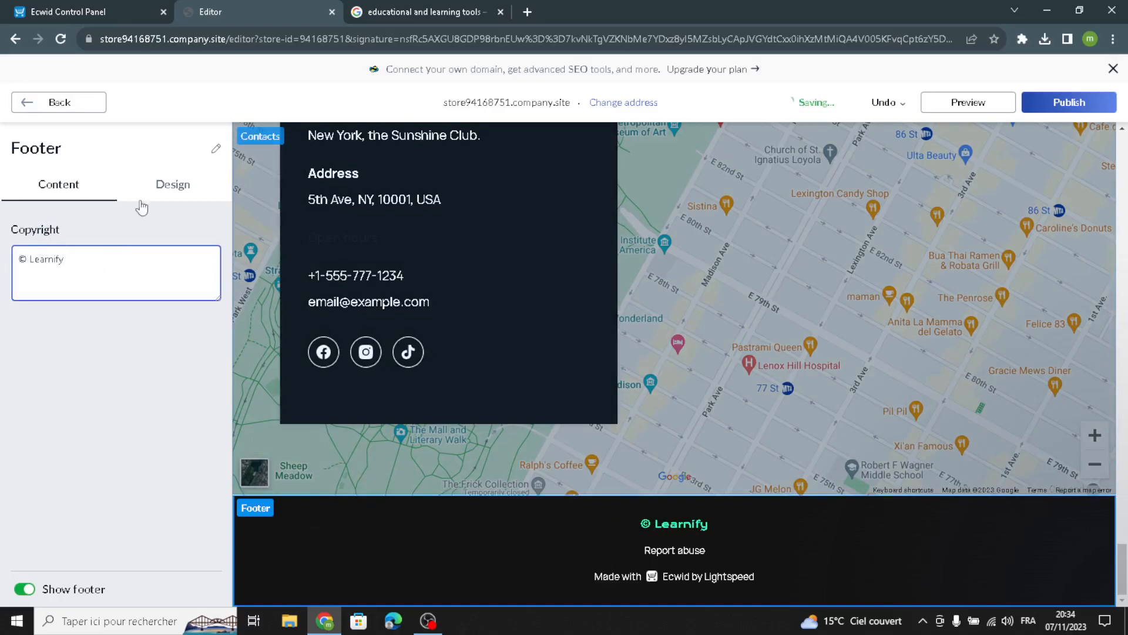
left_click(32, 107)
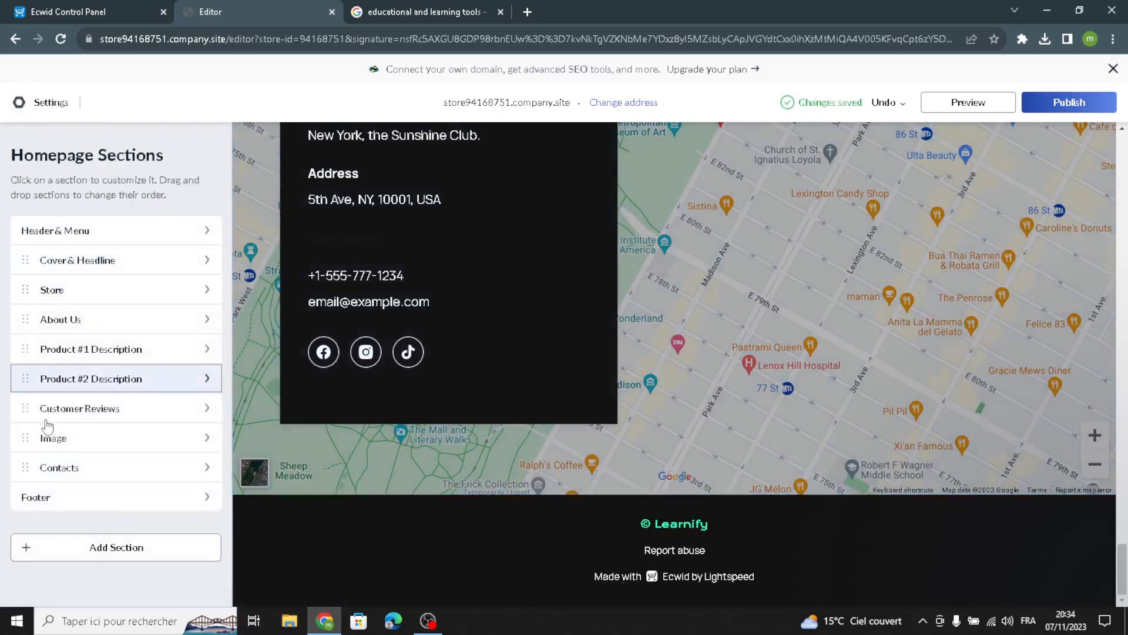
left_click(39, 548)
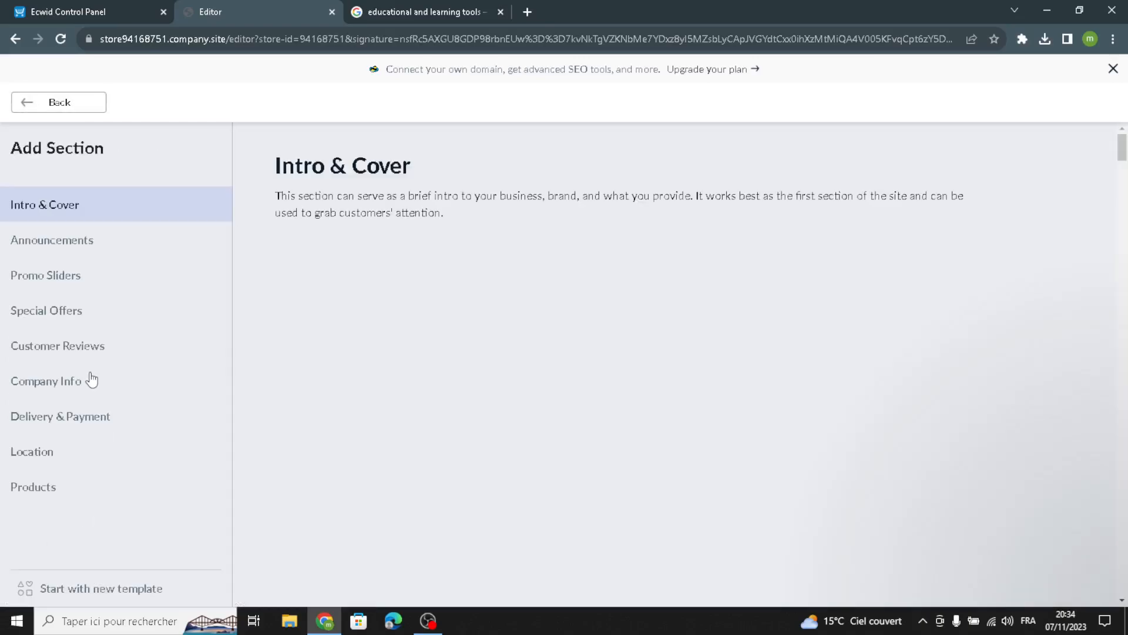
left_click(49, 239)
left_click(32, 280)
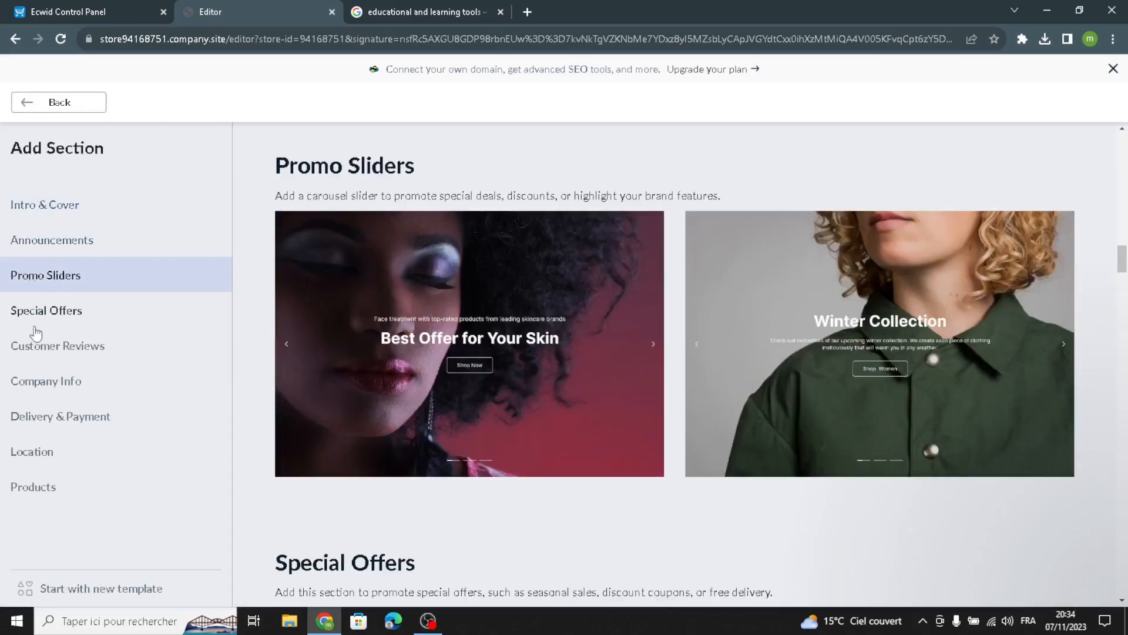
left_click(36, 318)
left_click(39, 348)
left_click(43, 385)
left_click(33, 419)
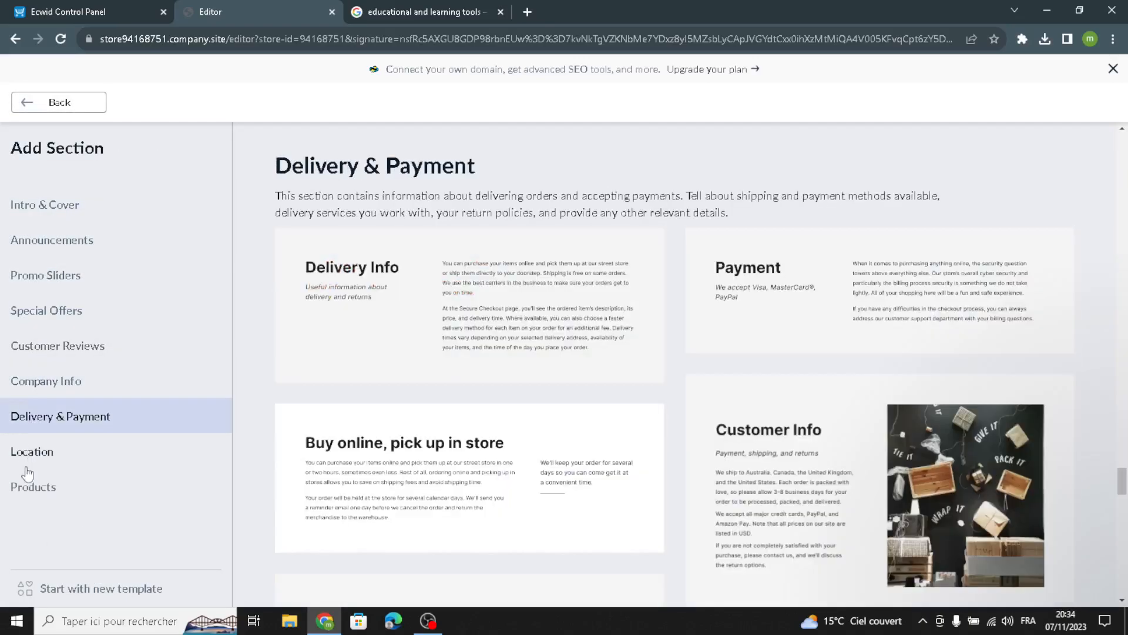
left_click(26, 453)
left_click(21, 489)
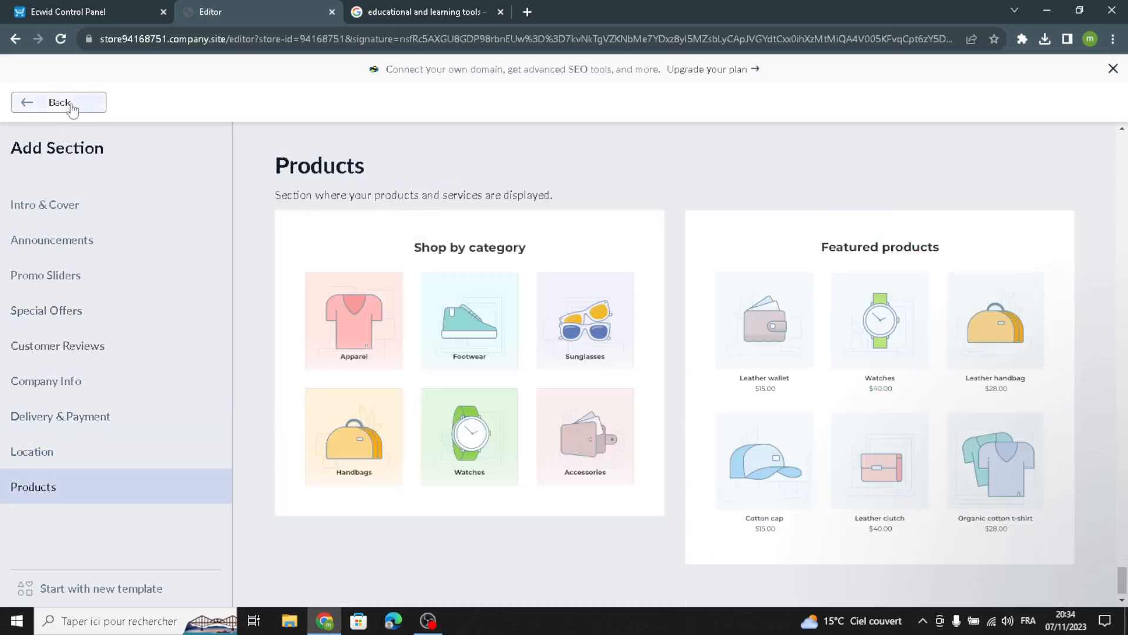
left_click(30, 102)
scroll(546, 363, "up", 10)
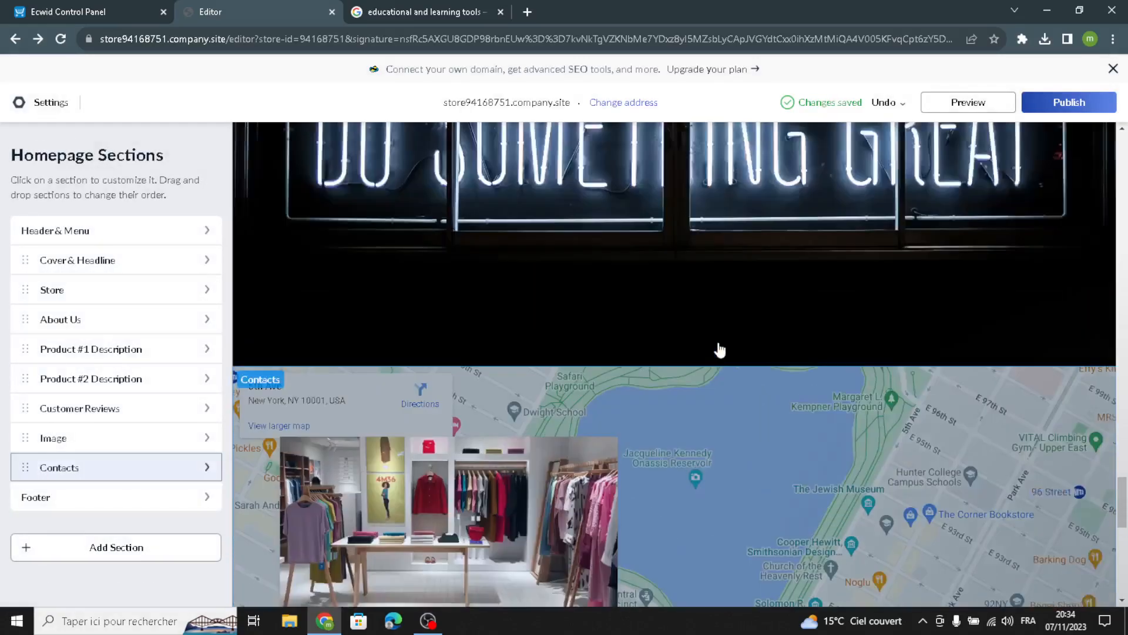
Step: Publish the Learnify site
scroll(843, 436, "up", 5)
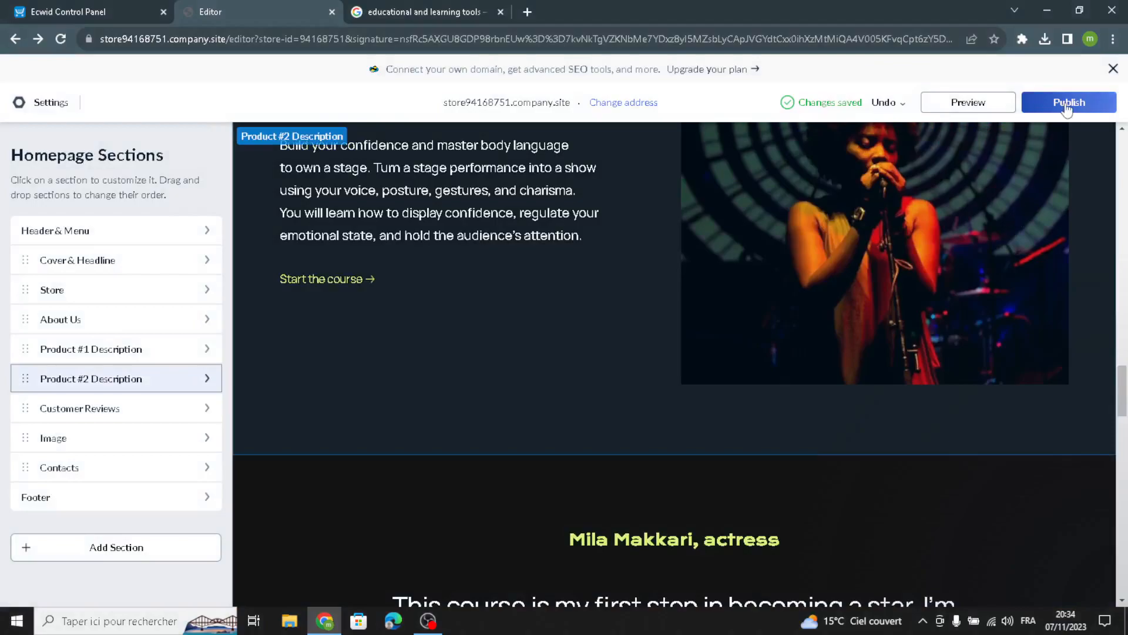
scroll(920, 371, "up", 10)
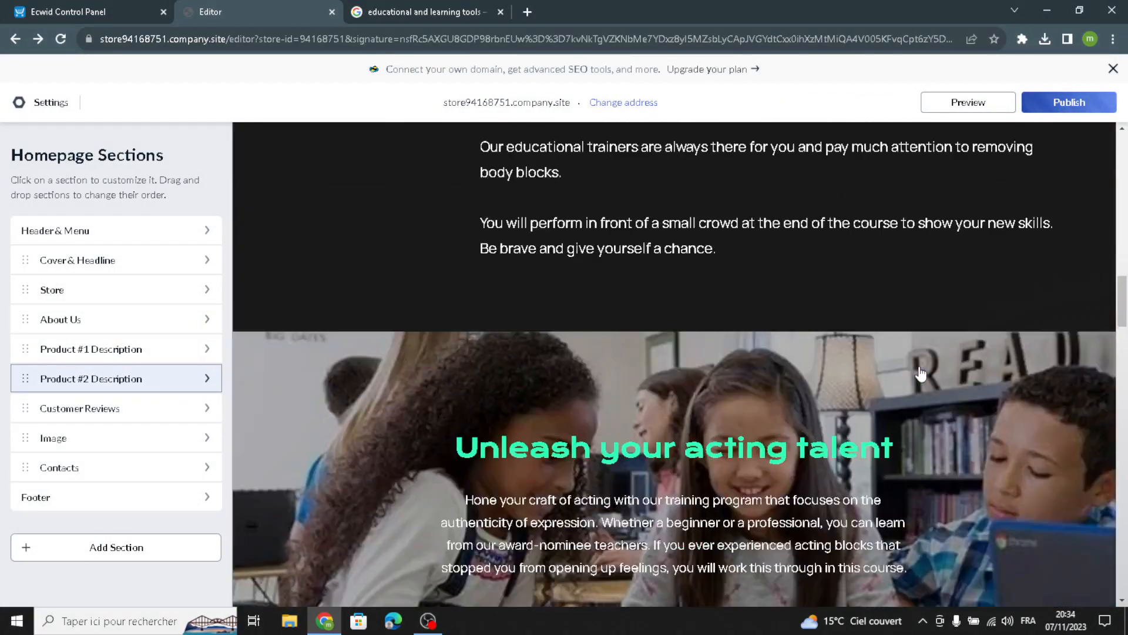
left_click(920, 374)
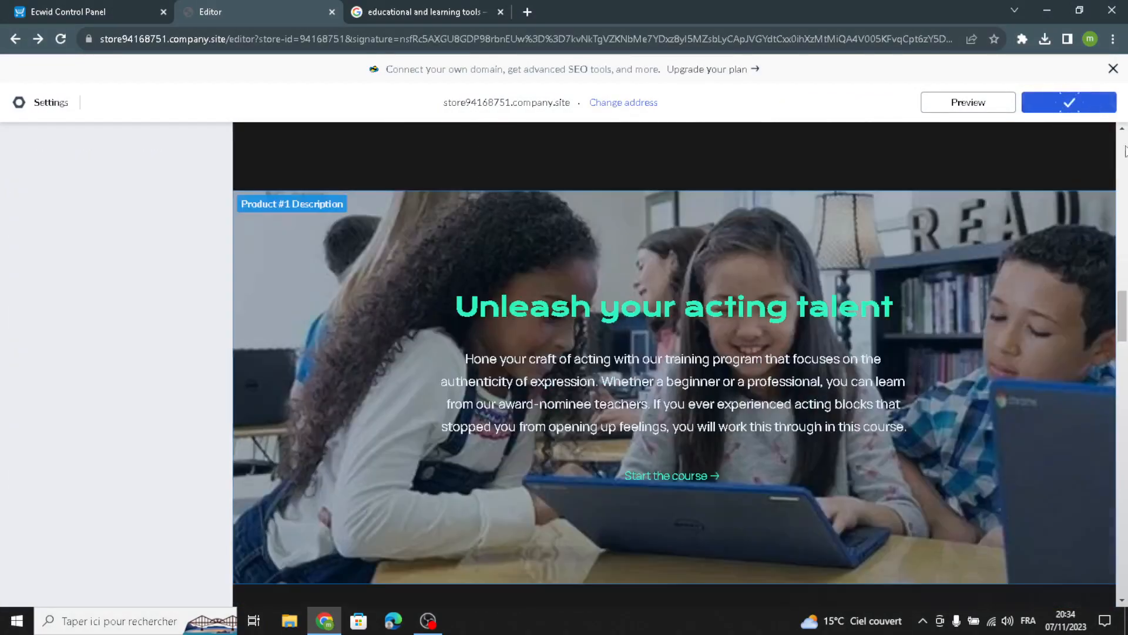
Step: Close the leftover Google Images tab
scroll(876, 444, "up", 5)
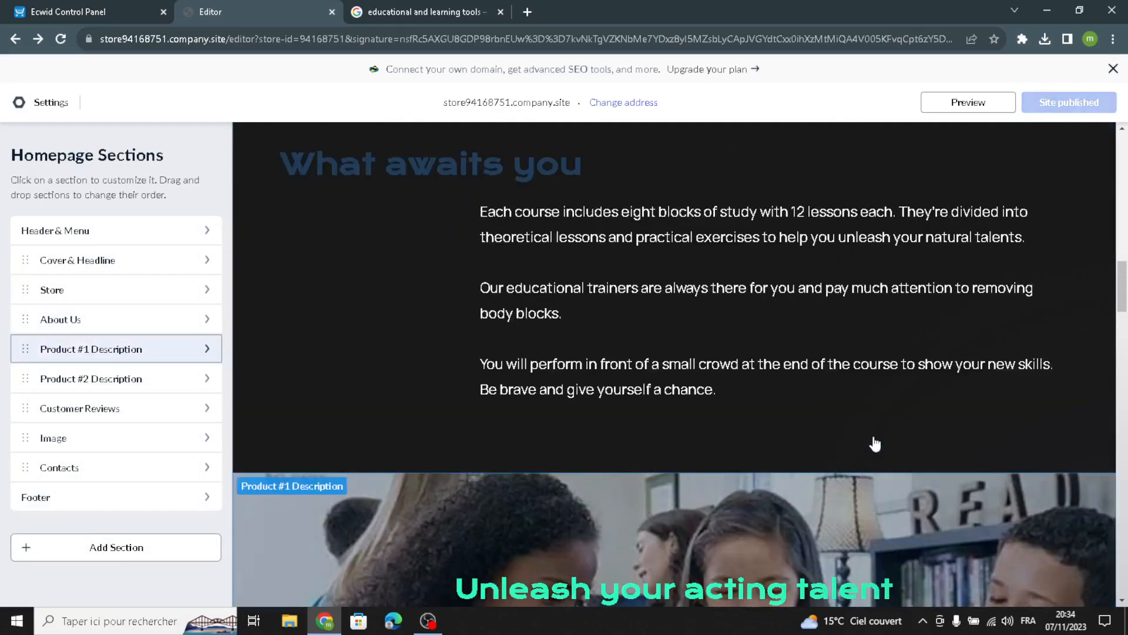
scroll(875, 444, "down", 5)
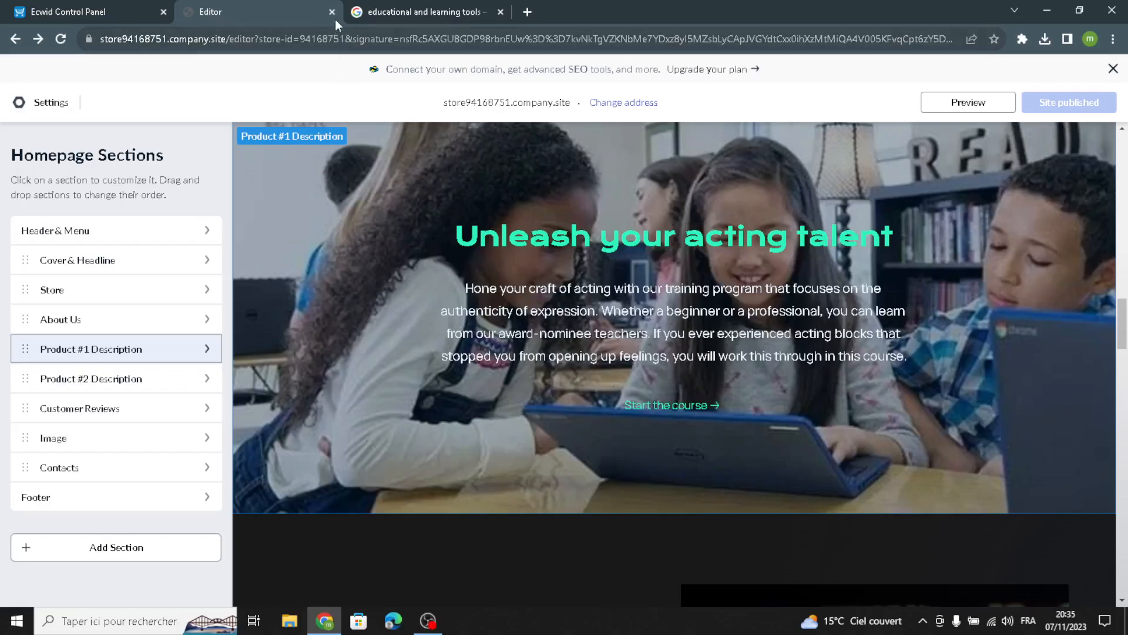
left_click(500, 12)
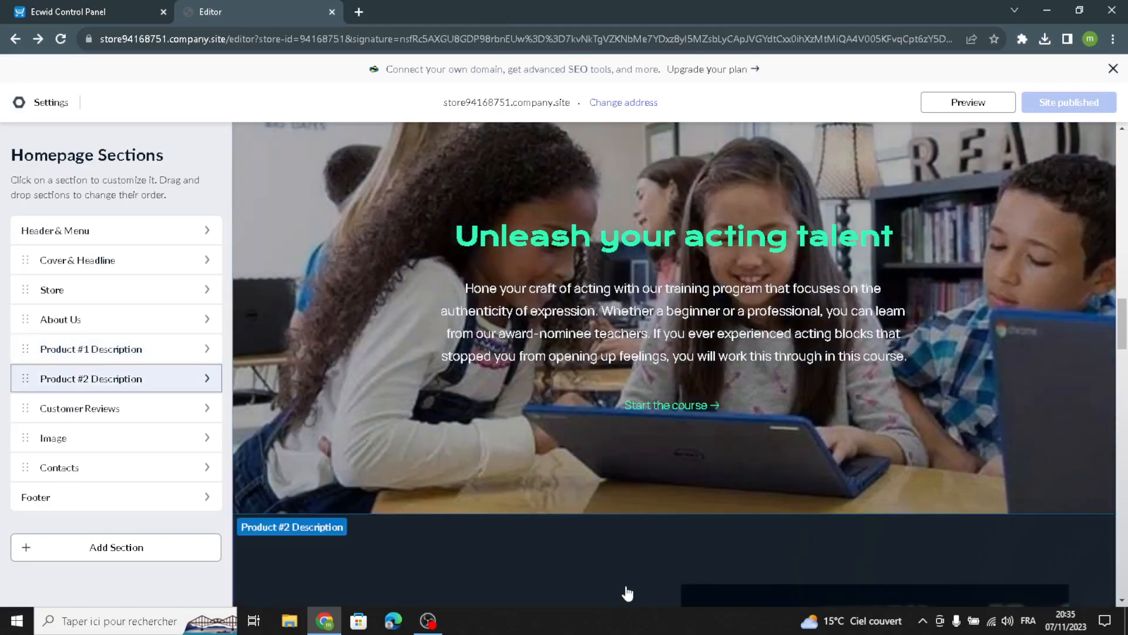